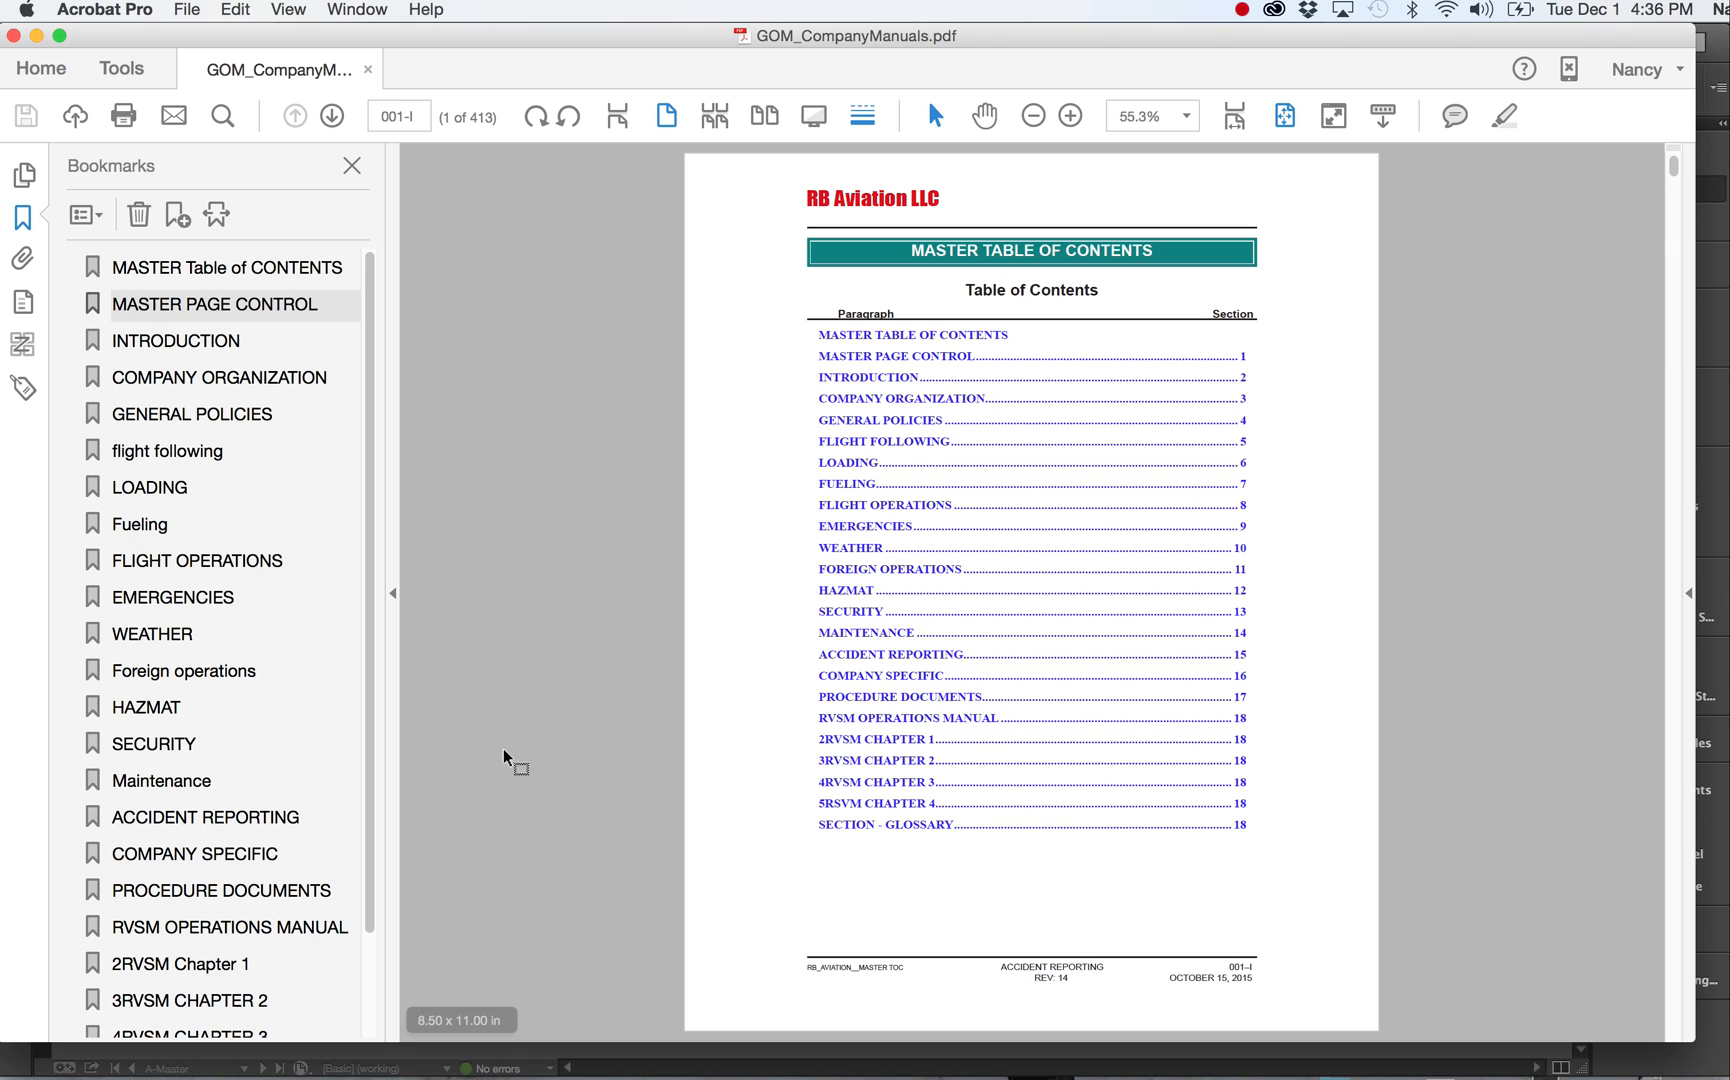
# Scroll through the bookmark list, then hide and reshow the Bookmarks panel.
pyautogui.scroll(-2, 272, 815)
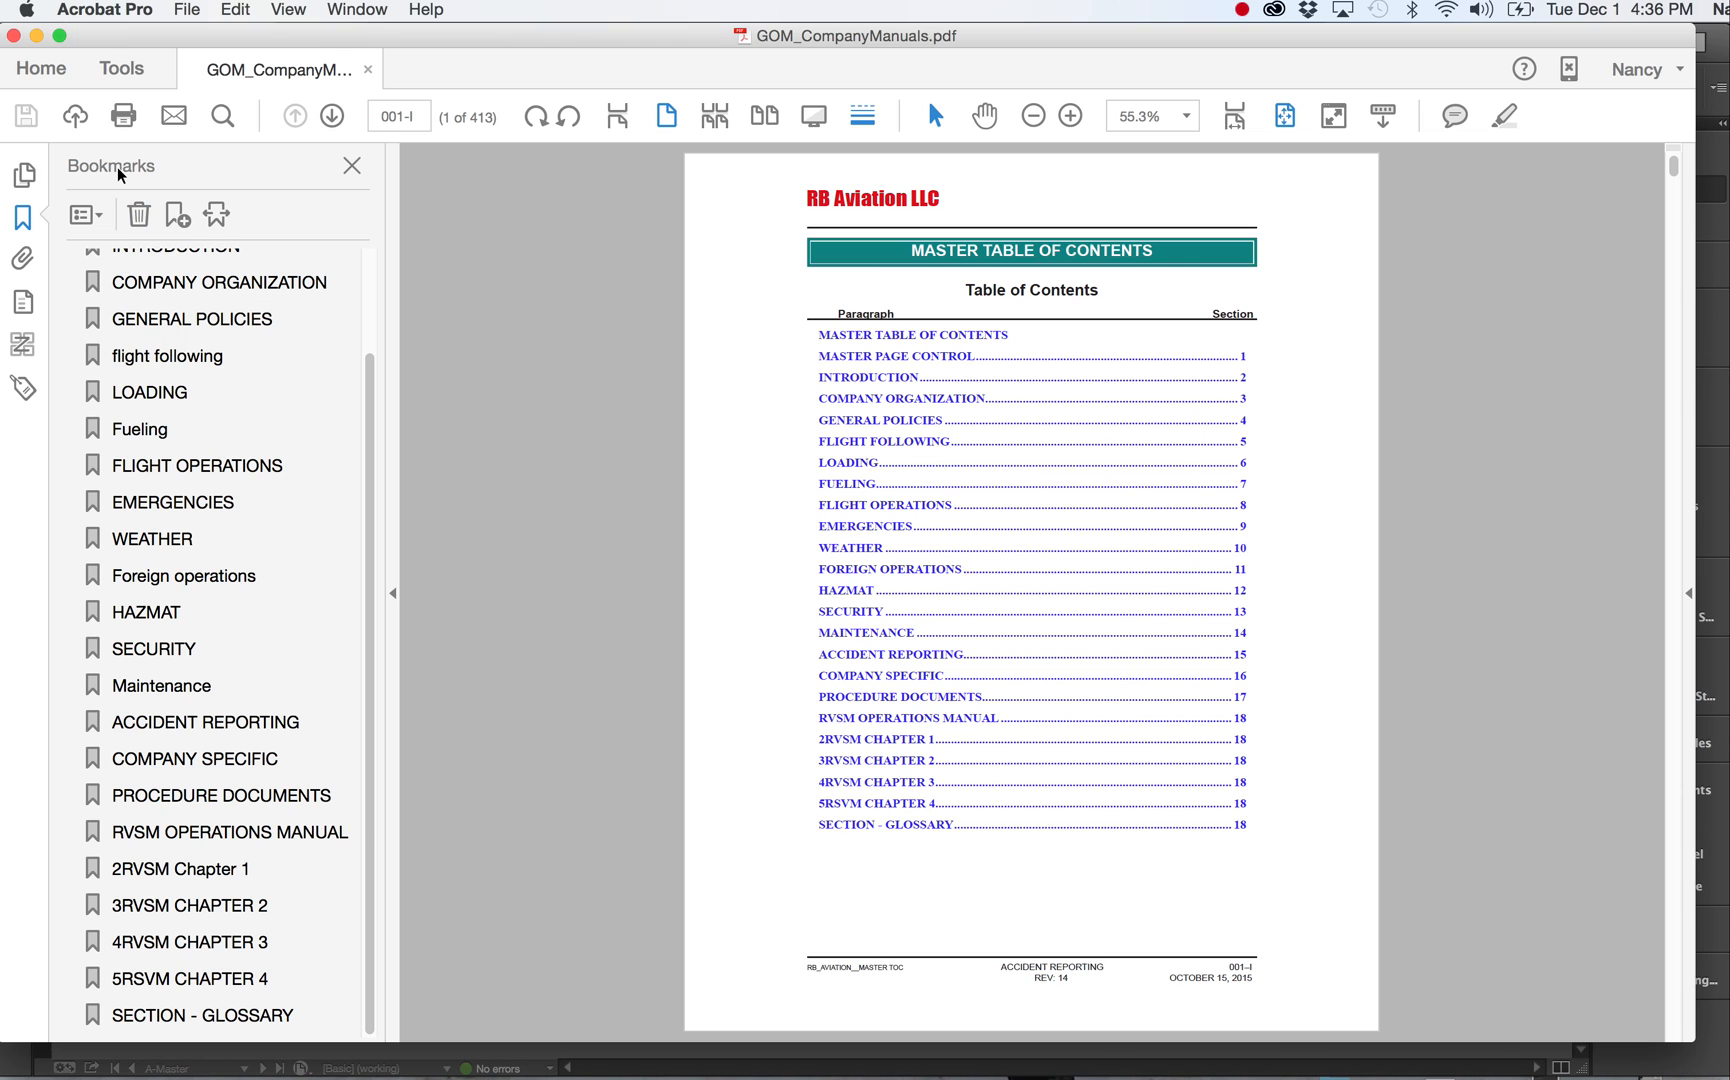
pyautogui.click(351, 166)
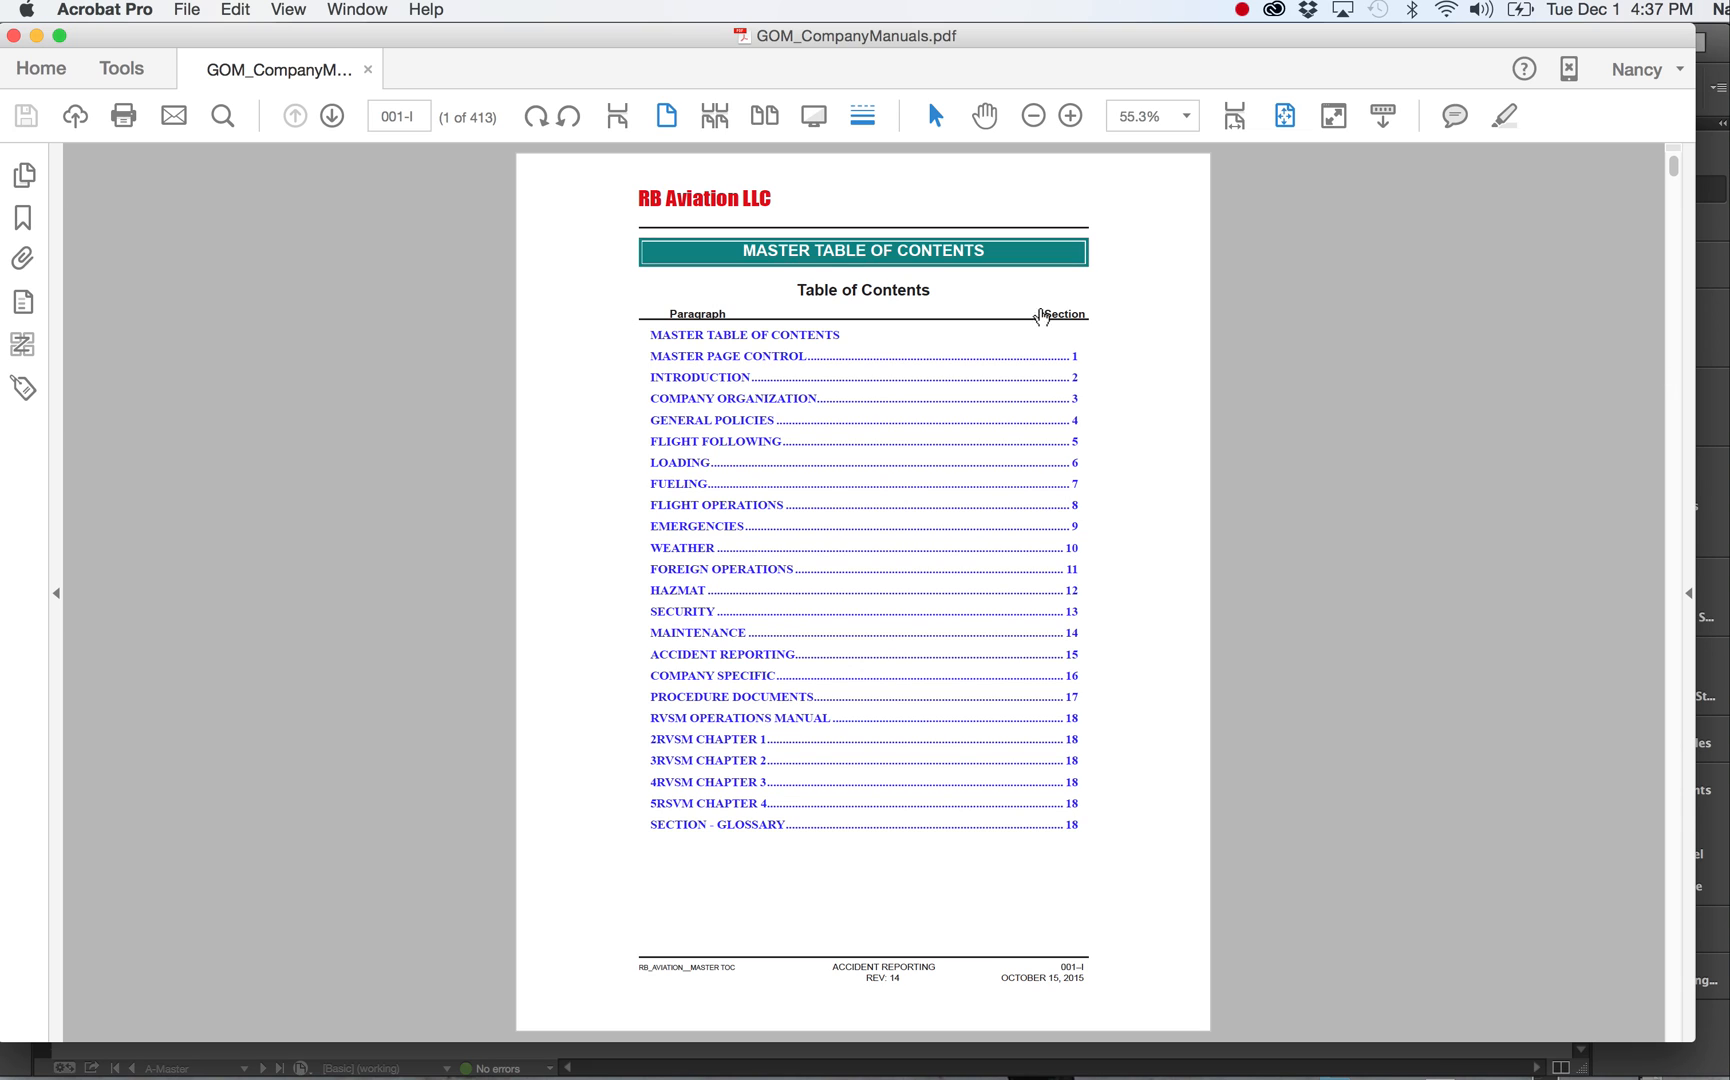
pyautogui.click(25, 222)
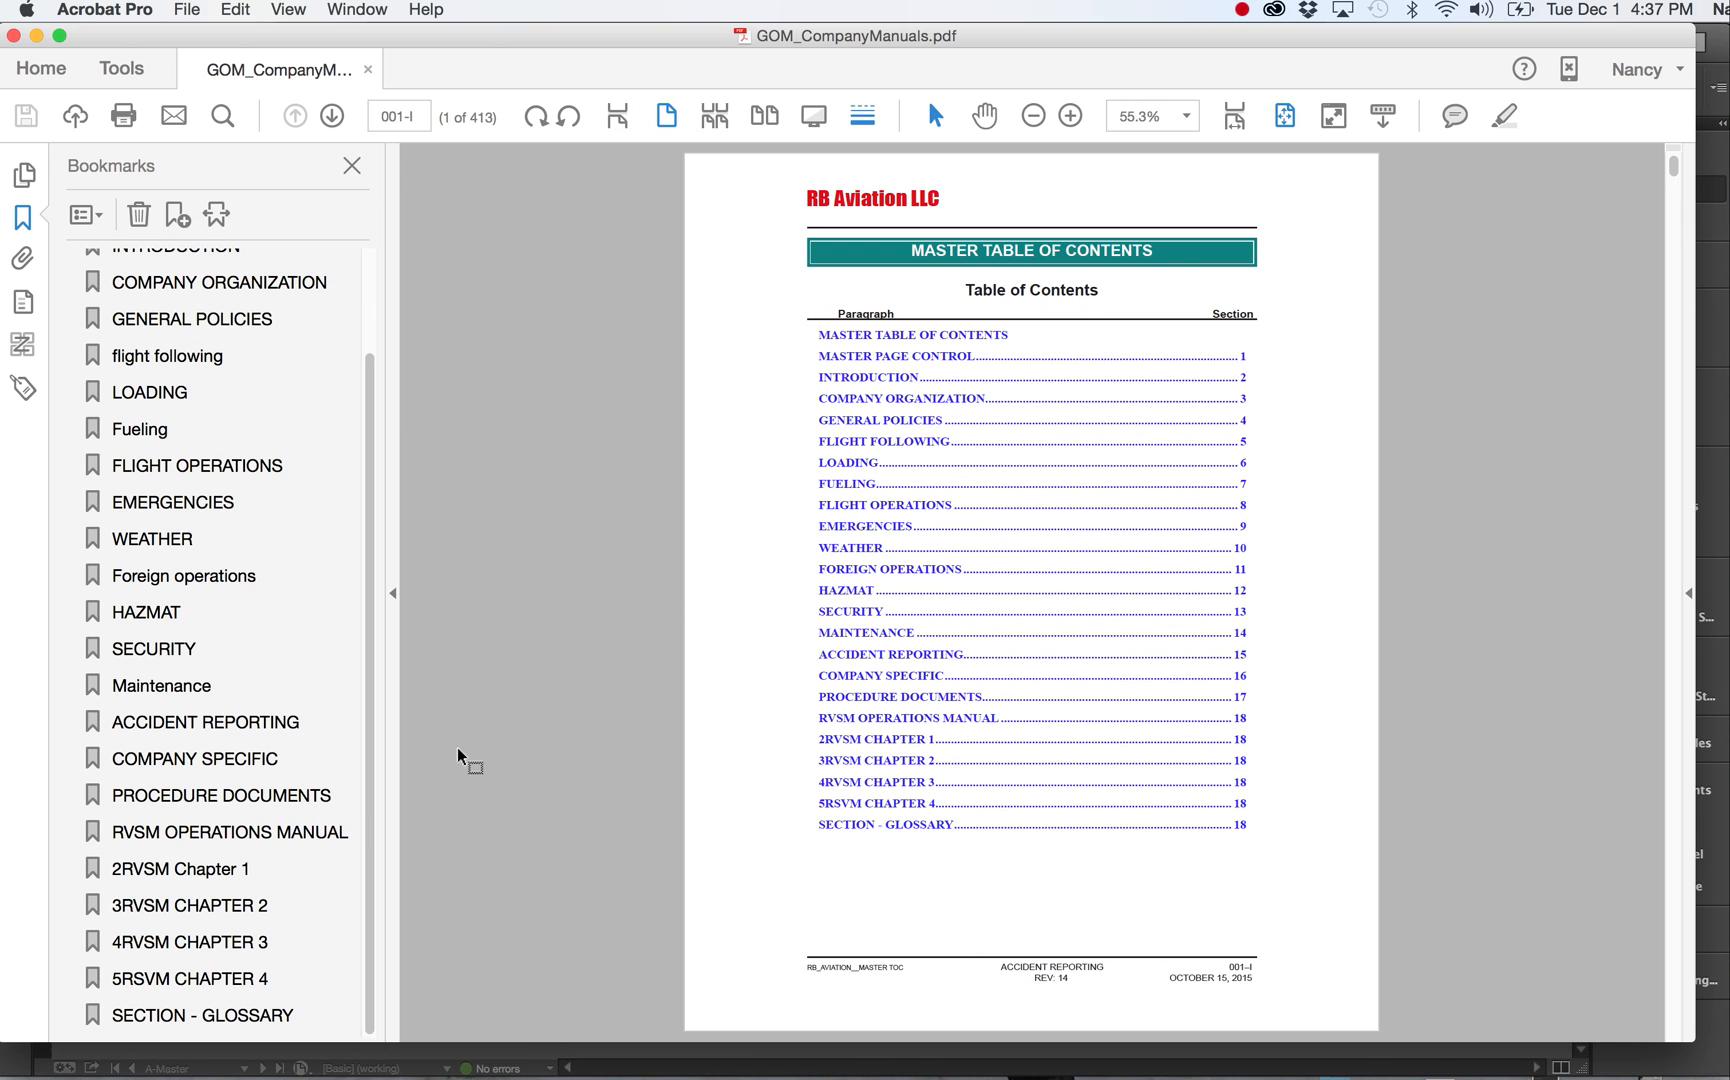
# Jump to the SECURITY section by its bookmark and follow its AIRPORT SECURITY GATES contents link.
pyautogui.click(154, 651)
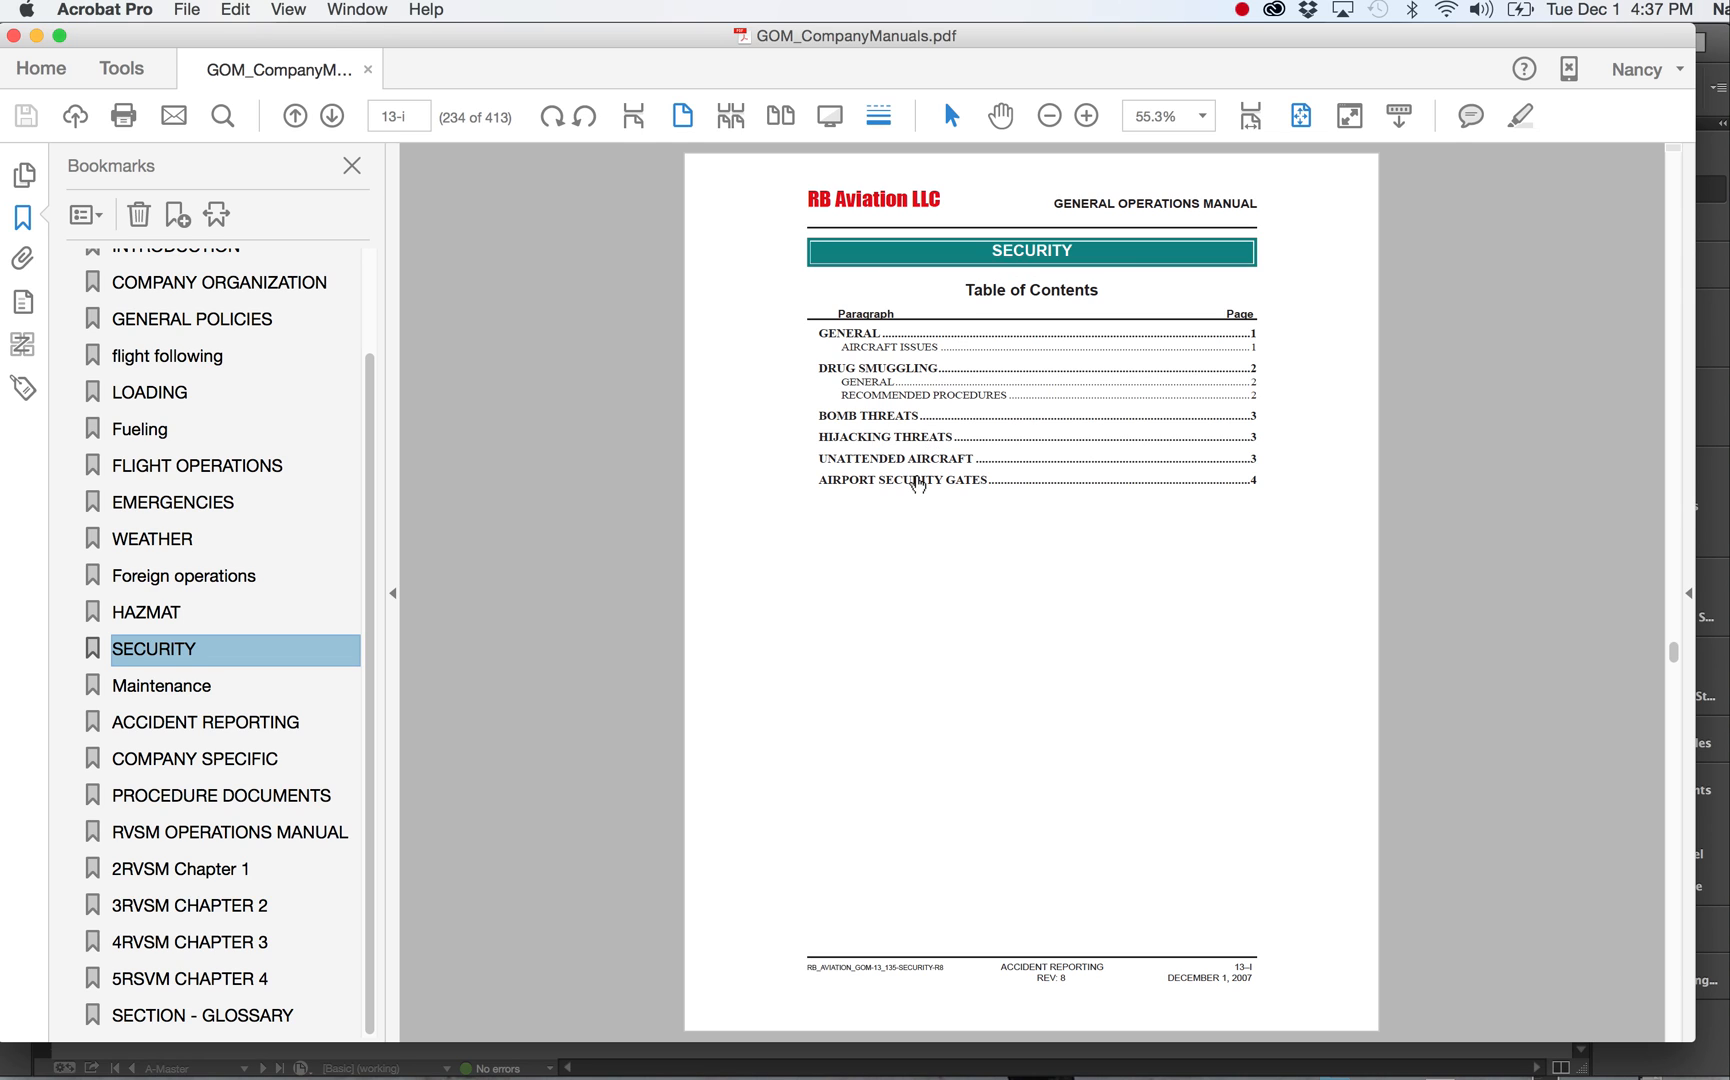
pyautogui.click(916, 484)
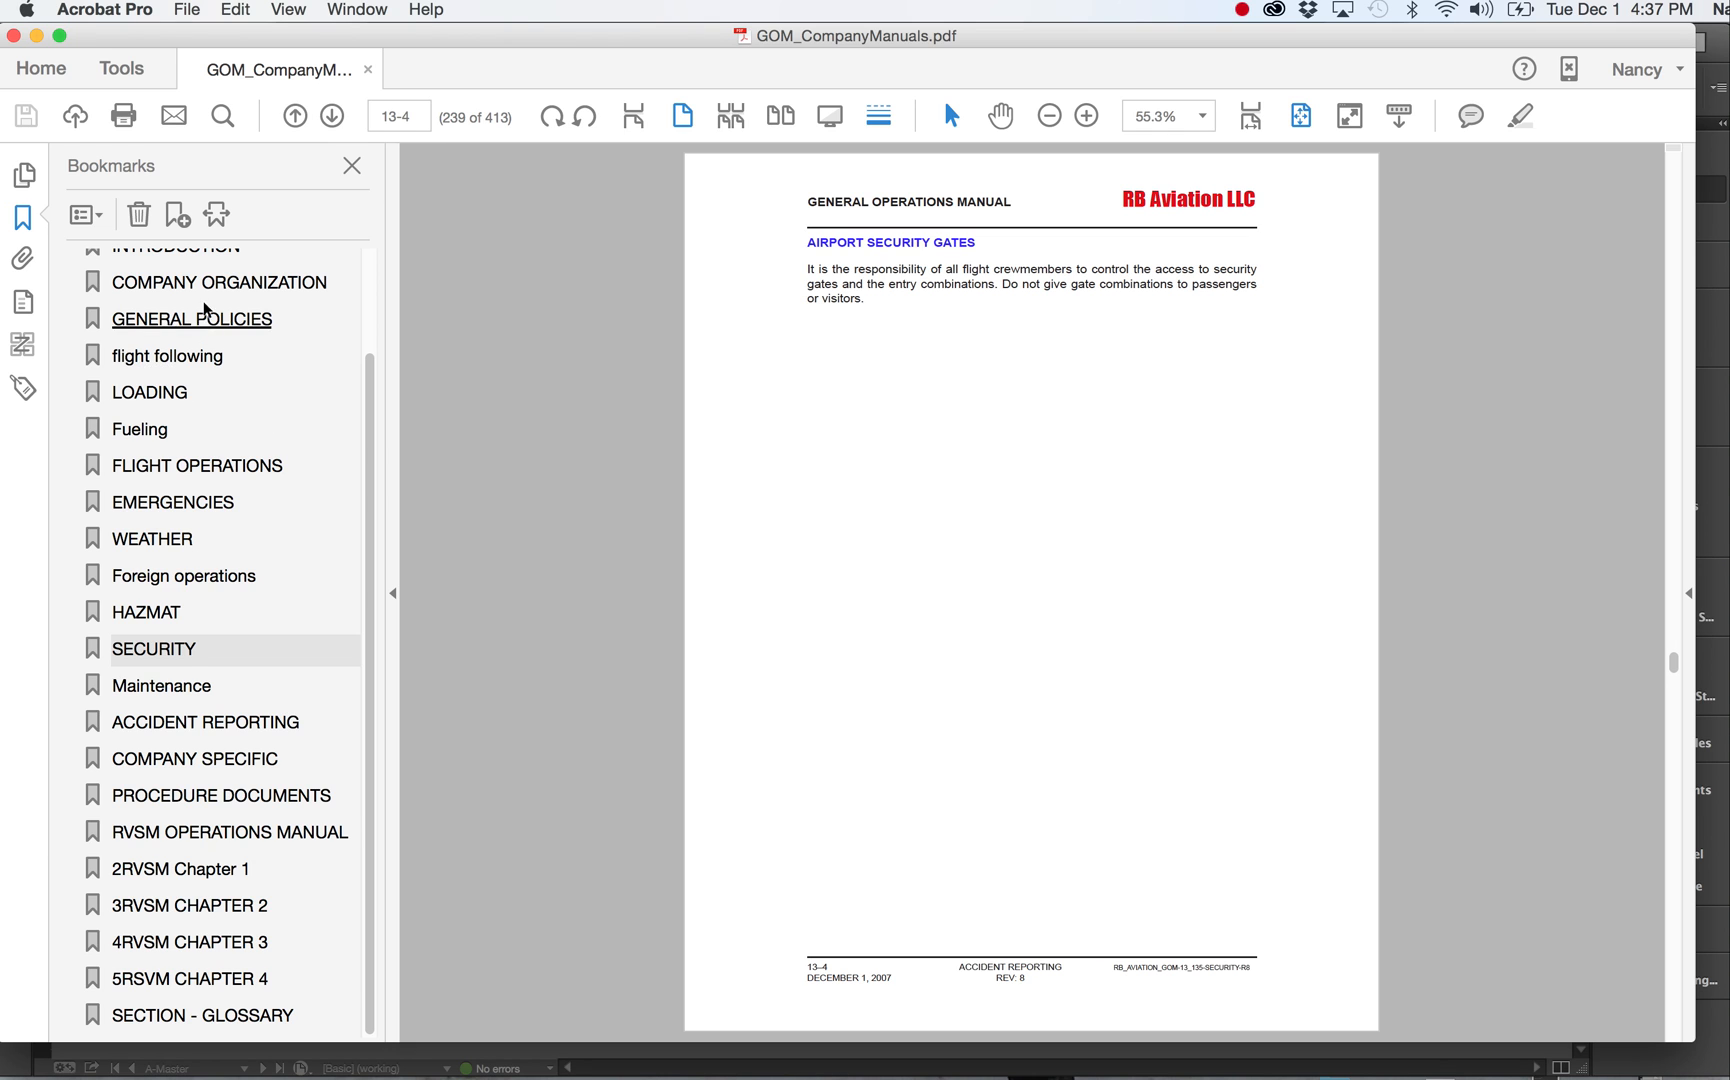
# Step through the first bookmarks, from MASTER Table of CONTENTS down to COMPANY ORGANIZATION.
pyautogui.scroll(3, 230, 310)
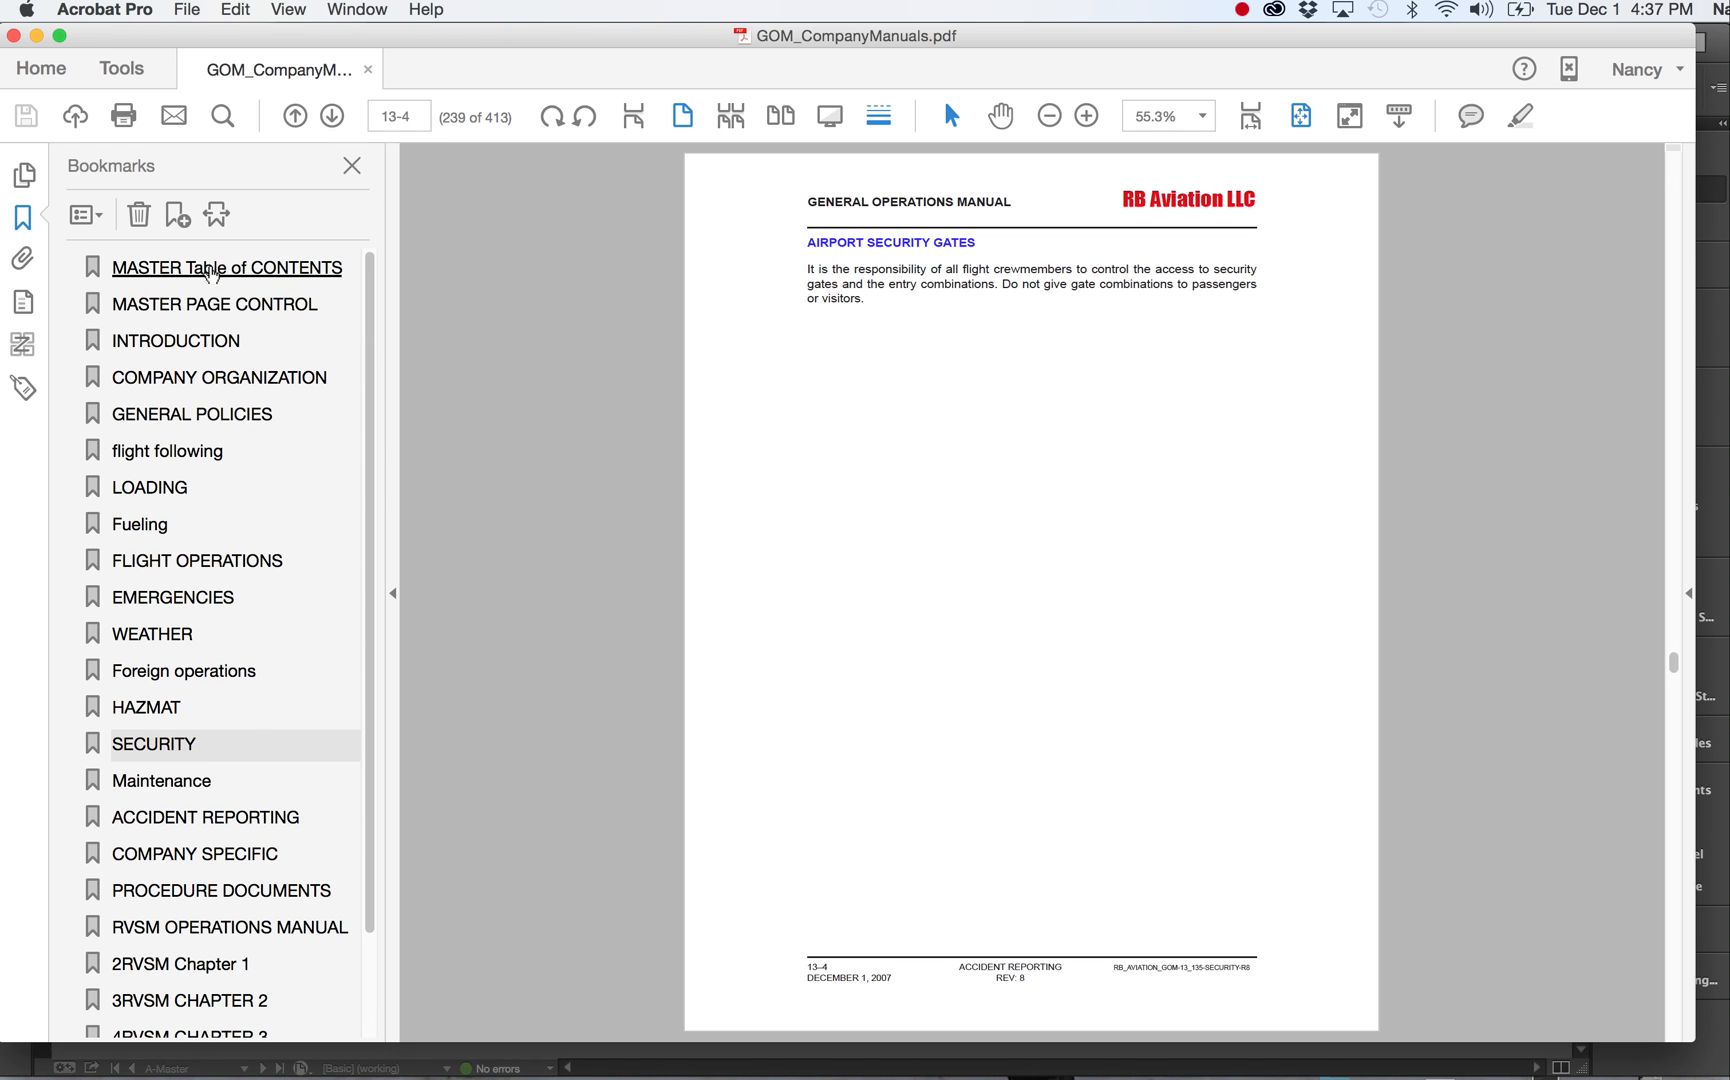
pyautogui.click(213, 270)
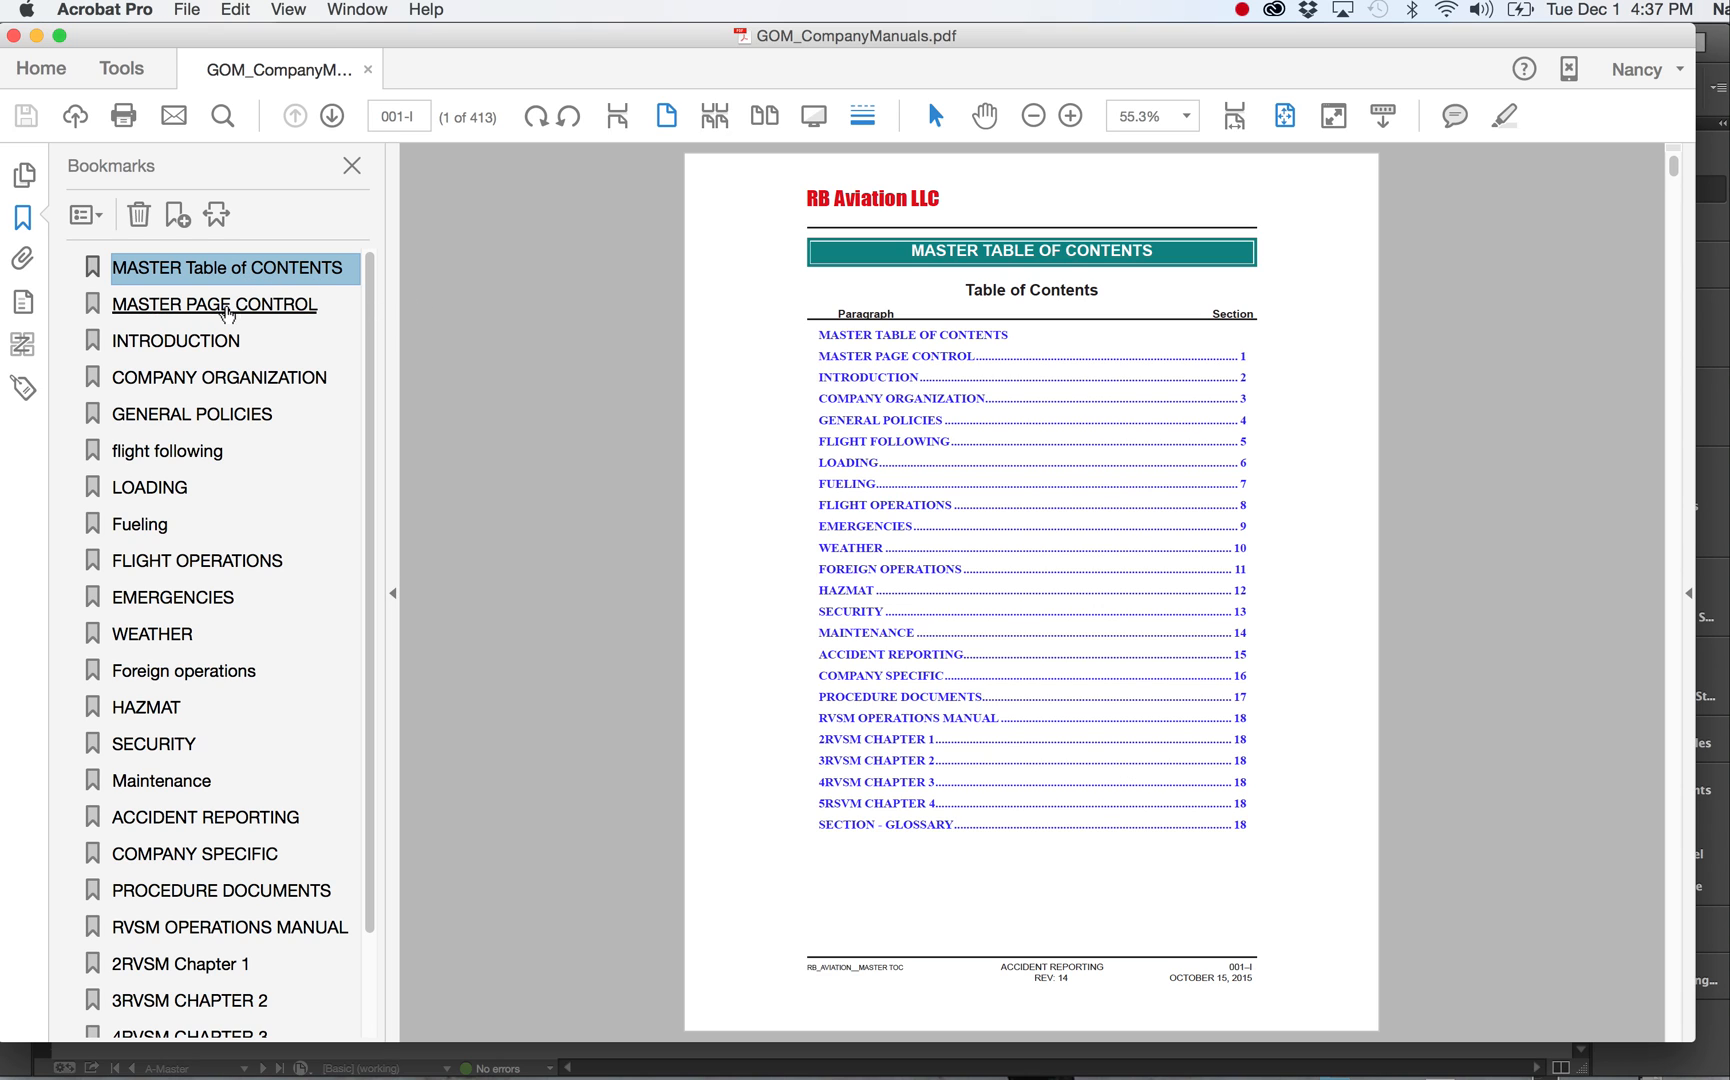
pyautogui.click(226, 312)
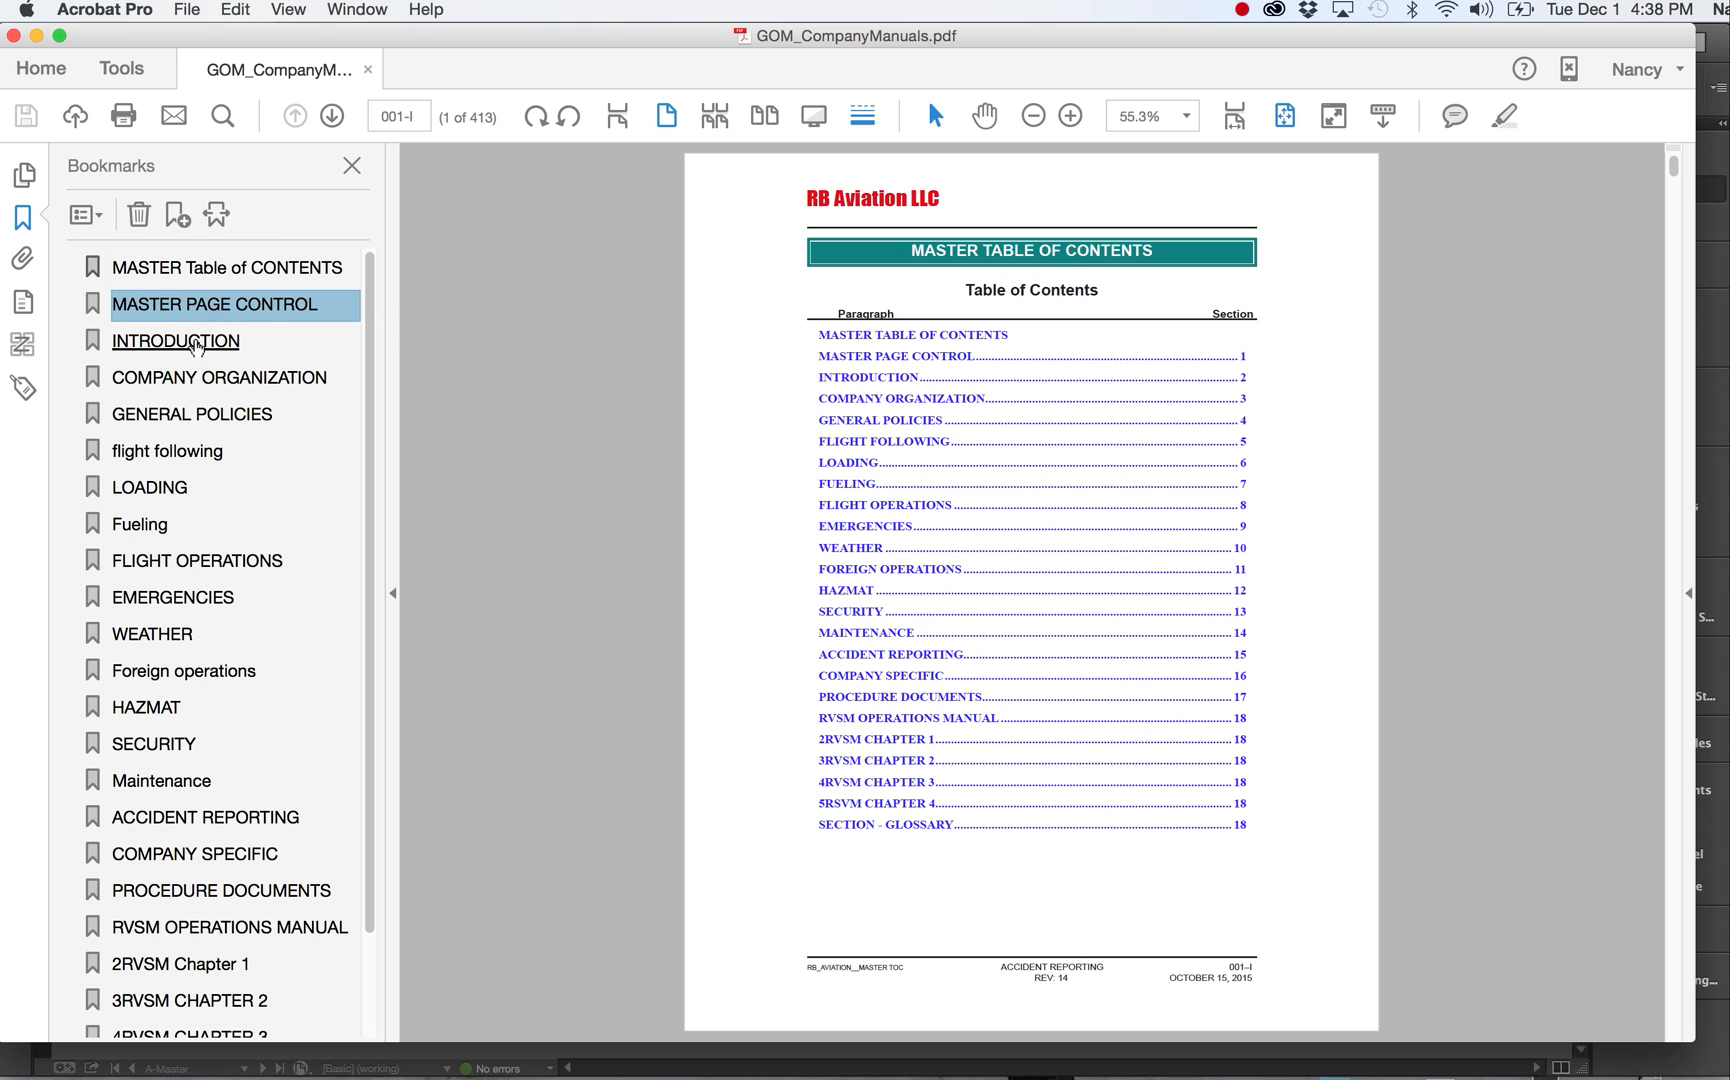
pyautogui.click(197, 343)
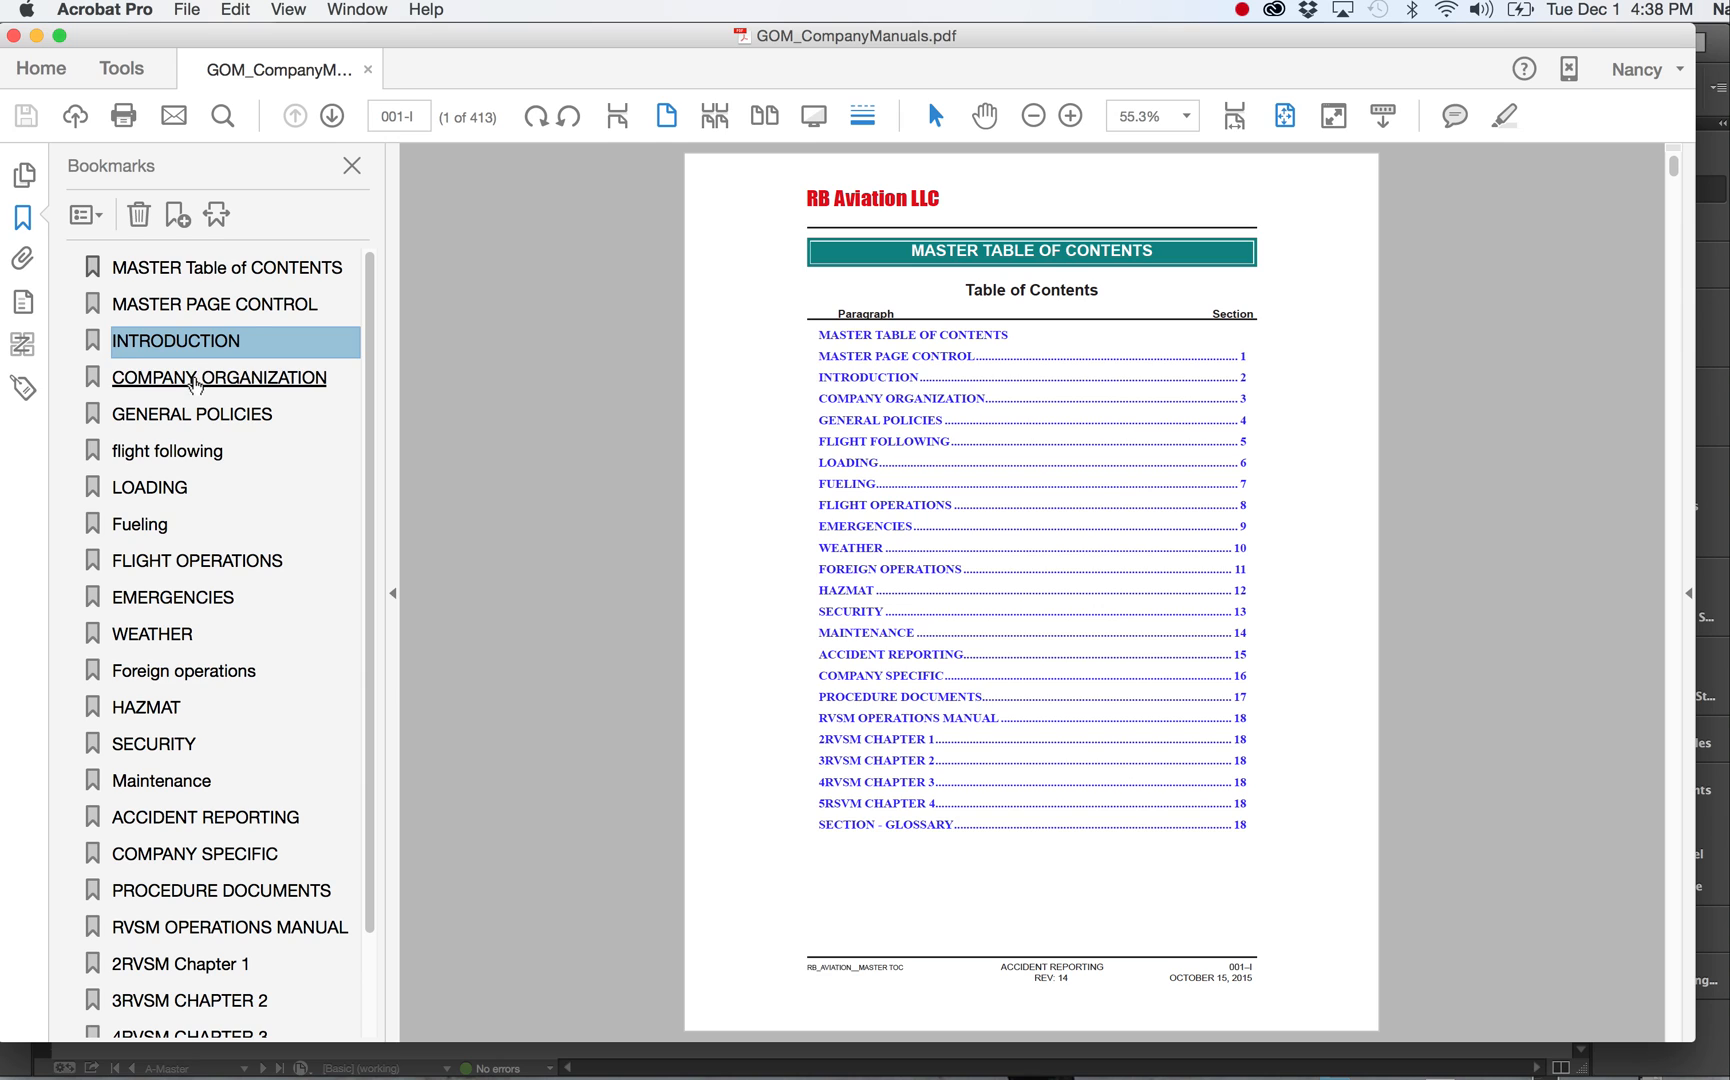
pyautogui.click(196, 378)
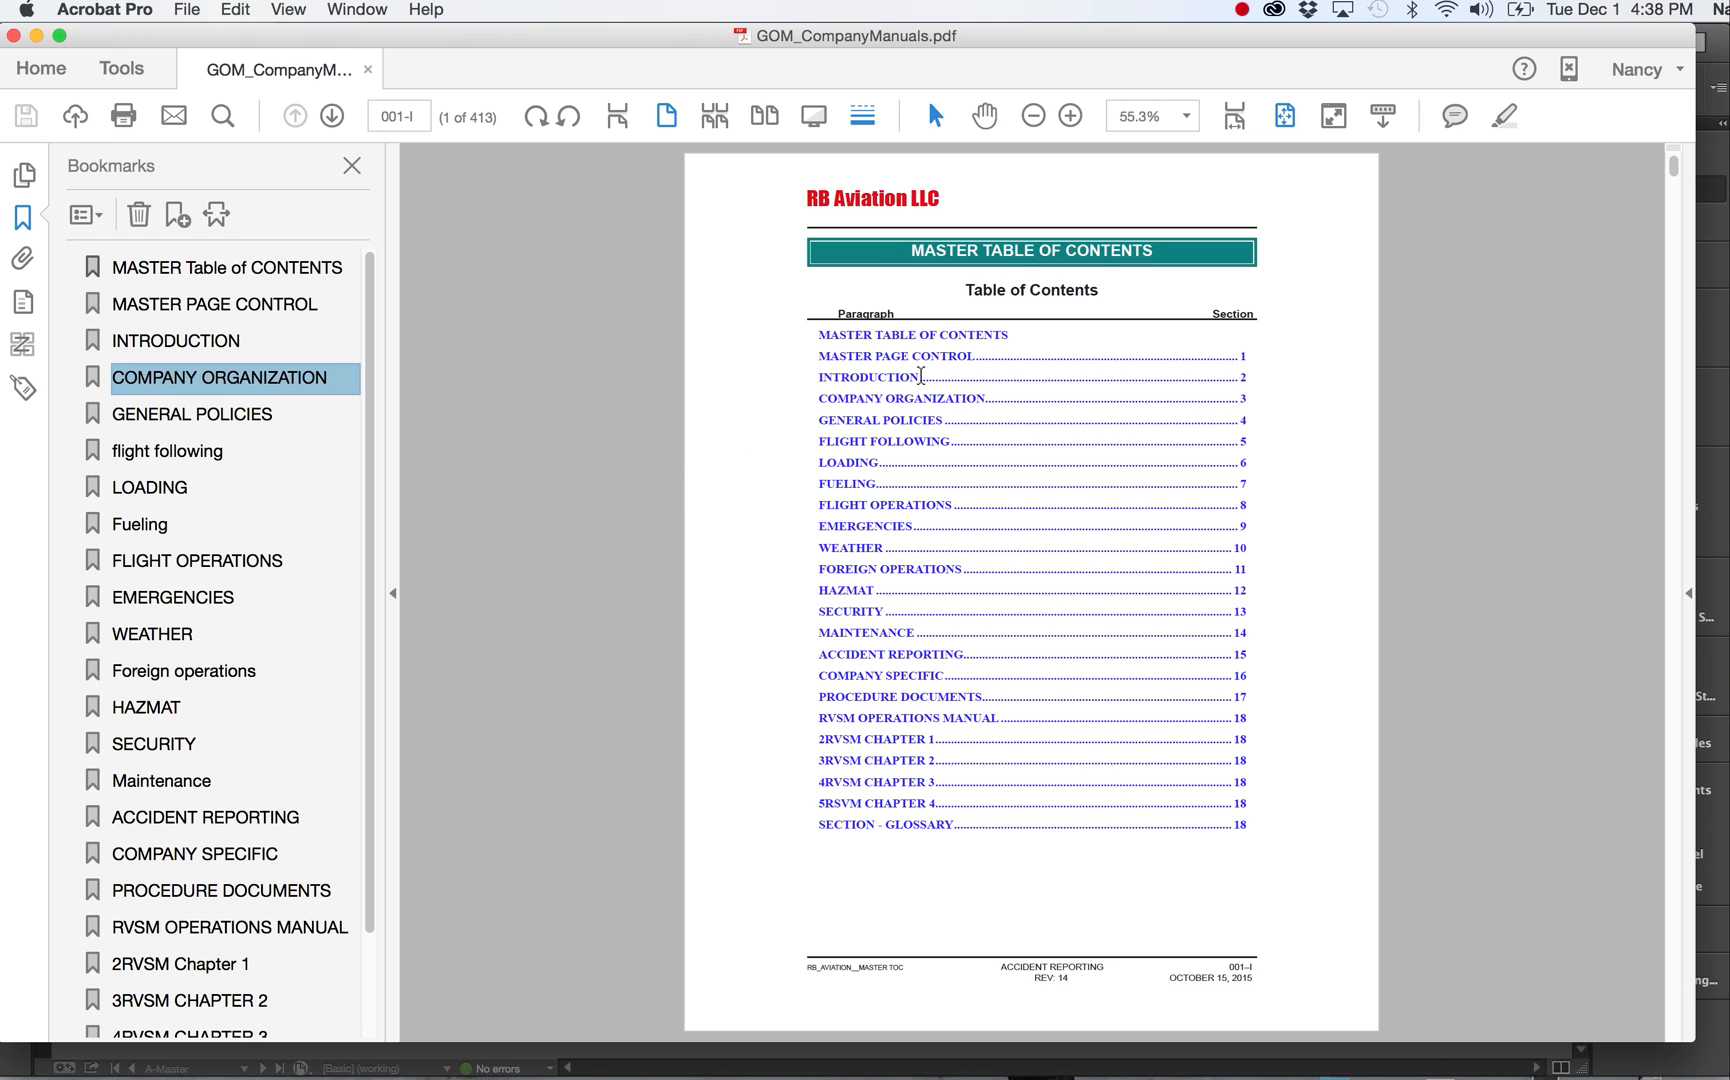
# Switch to InDesign and bring the GOM_CompanyManuals book panel into view.
pyautogui.click(190, 10)
pyautogui.moveTo(104, 9)
pyautogui.click(148, 246)
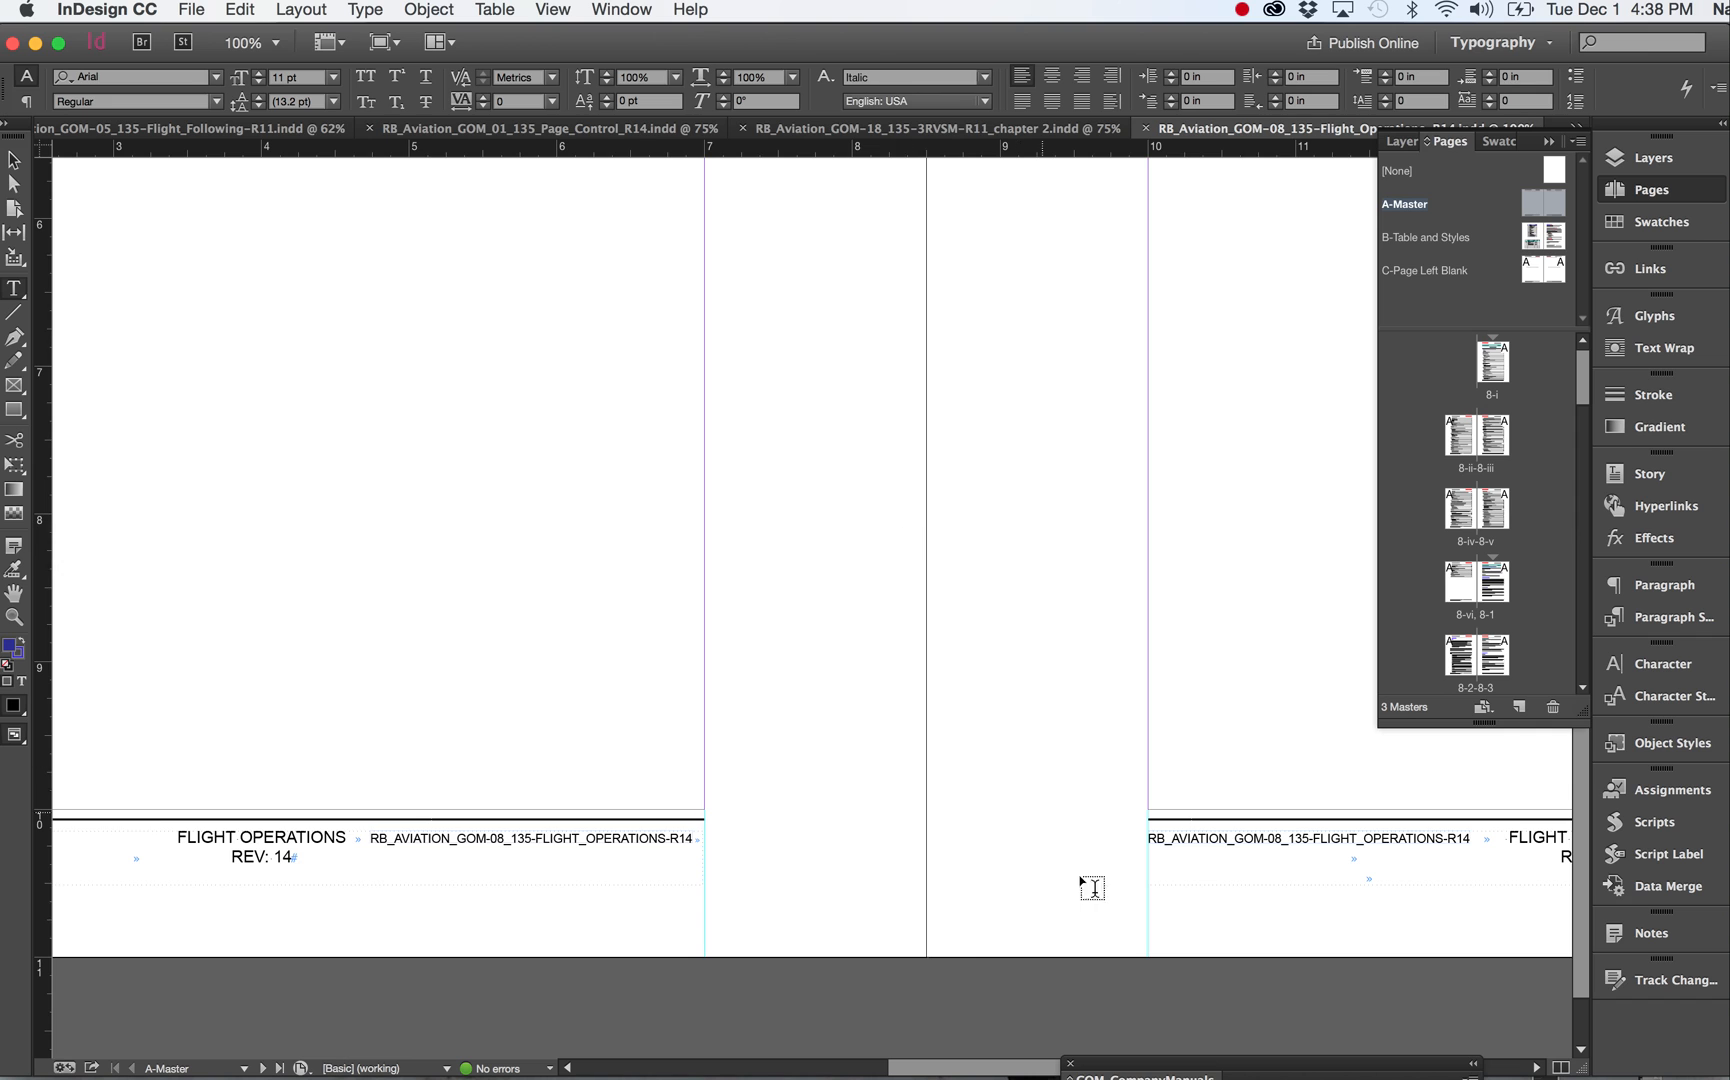
pyautogui.moveTo(1199, 1068); pyautogui.dragTo(1047, 329)
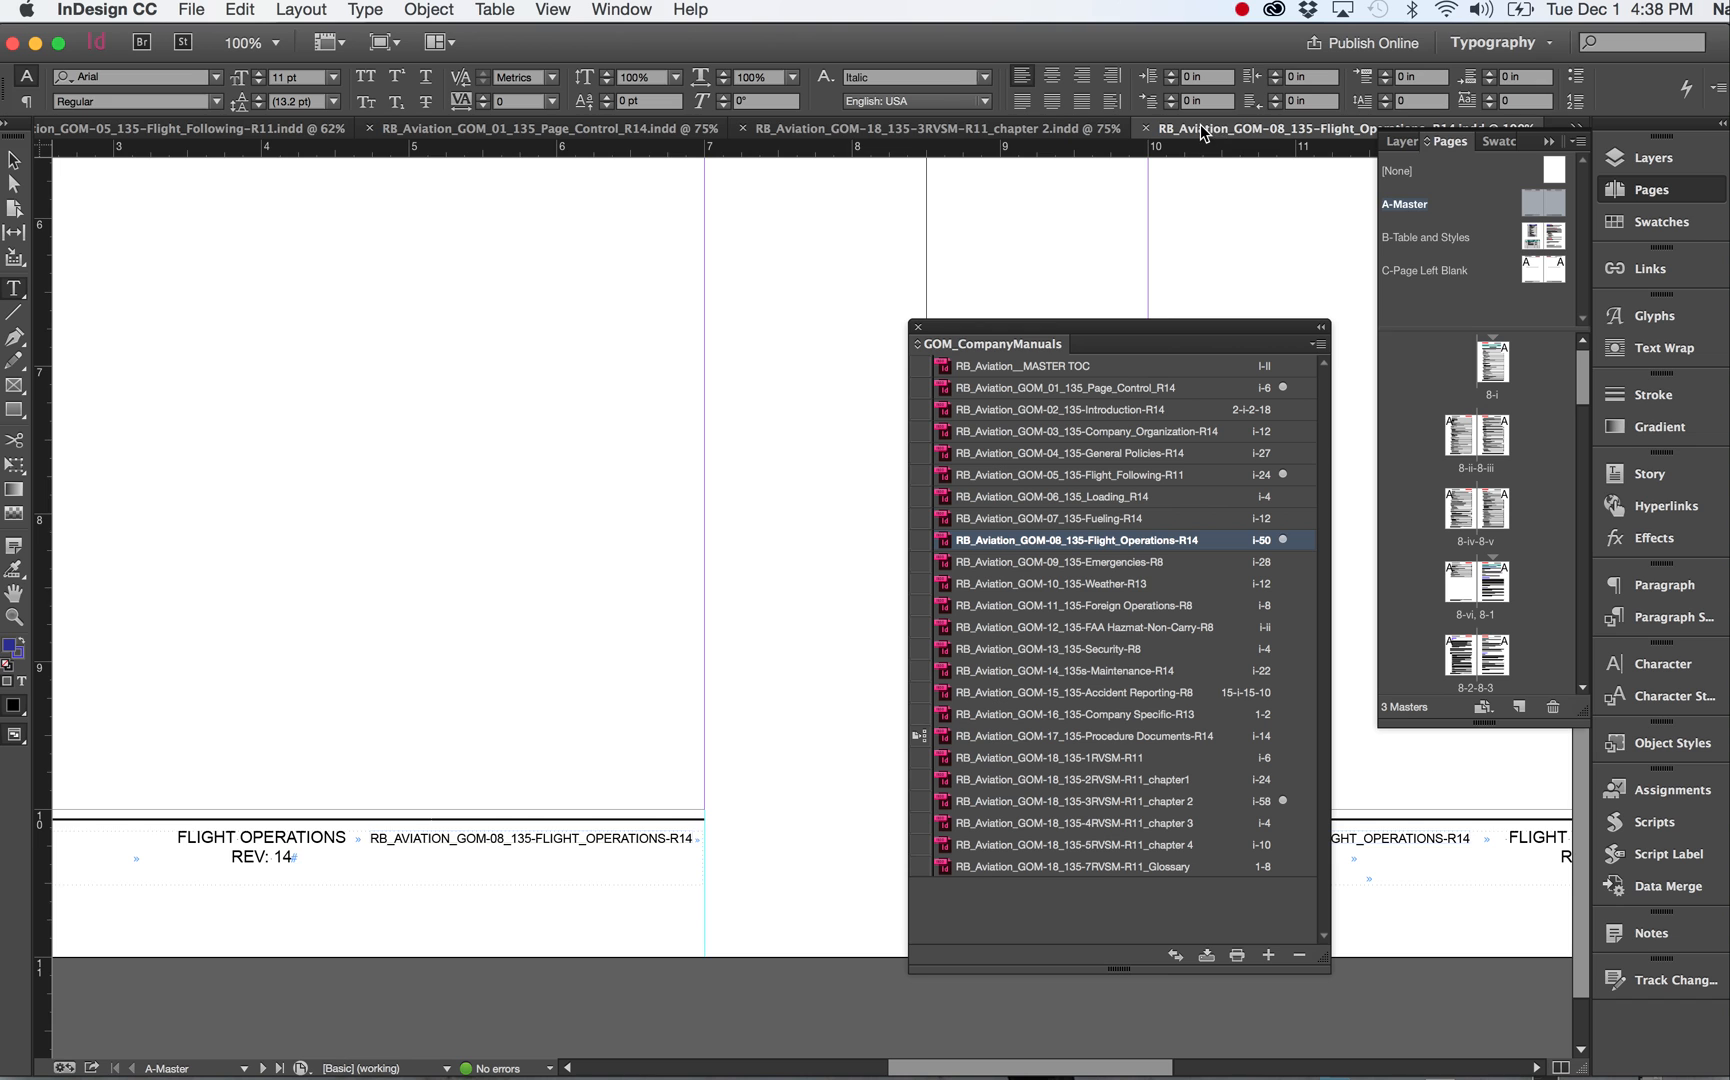
# Switch among the open chapter documents using their tabs and the window list.
pyautogui.click(1065, 132)
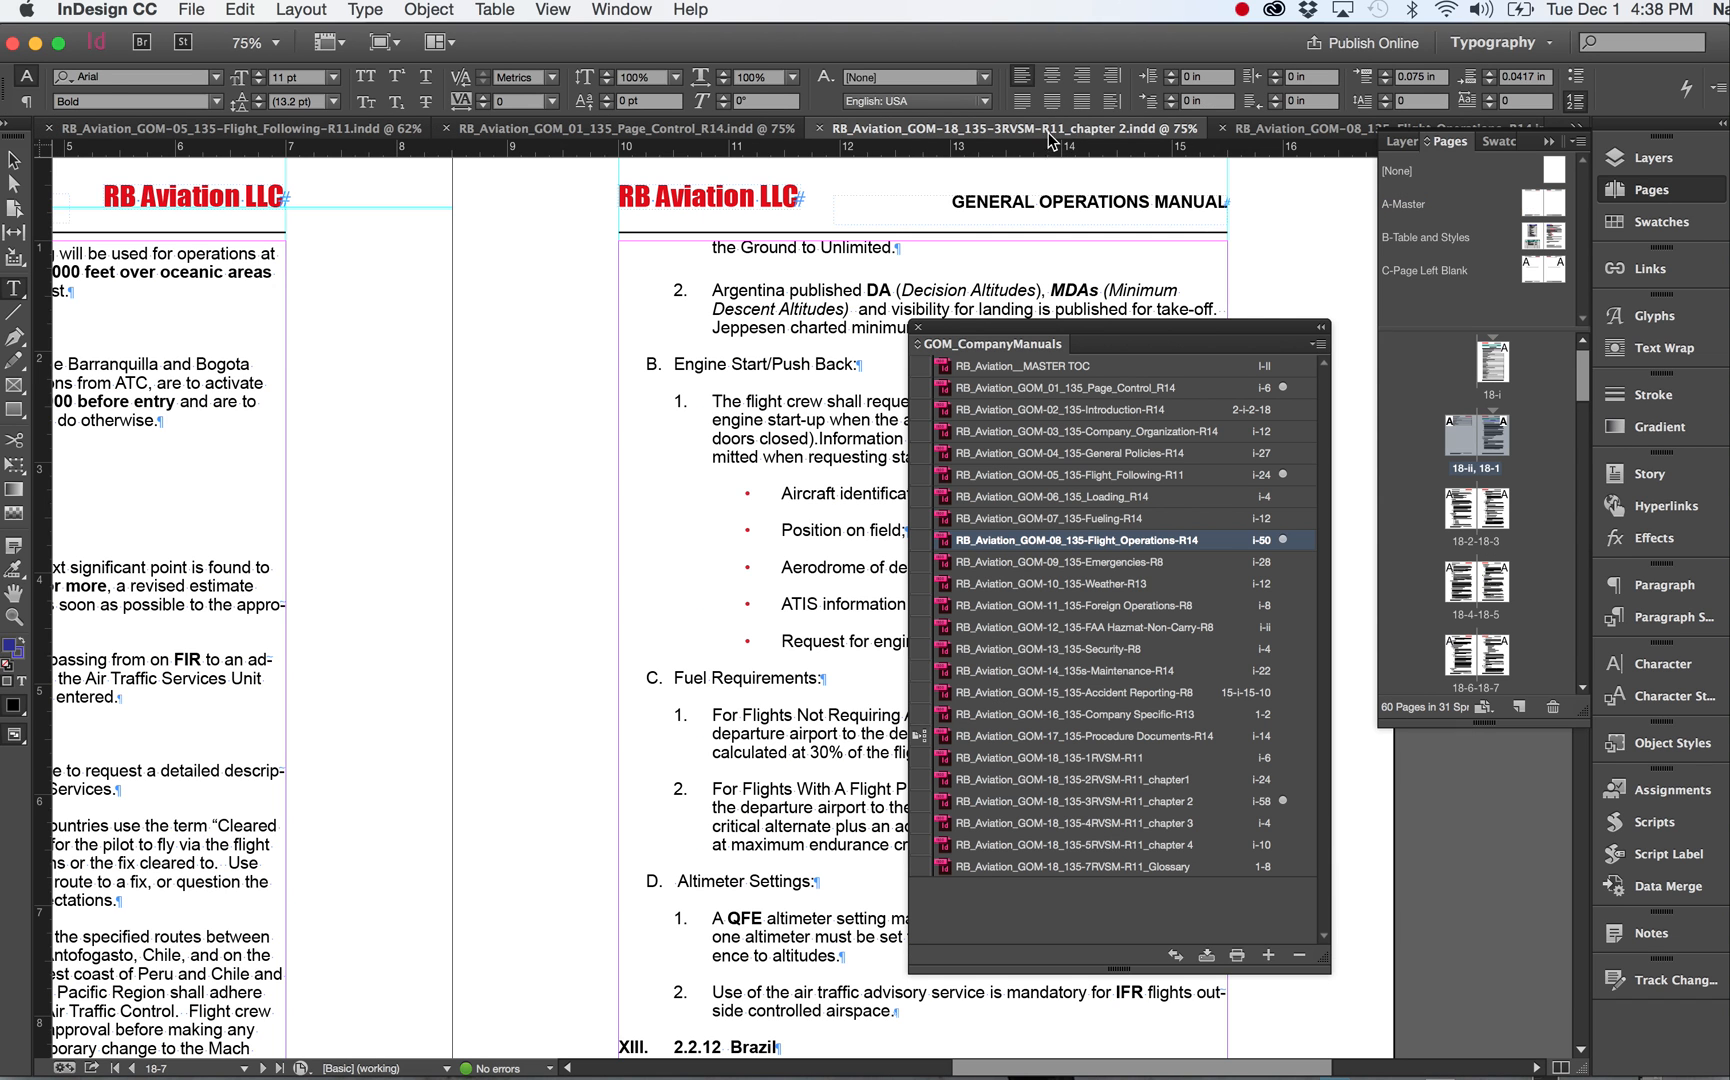
pyautogui.click(676, 130)
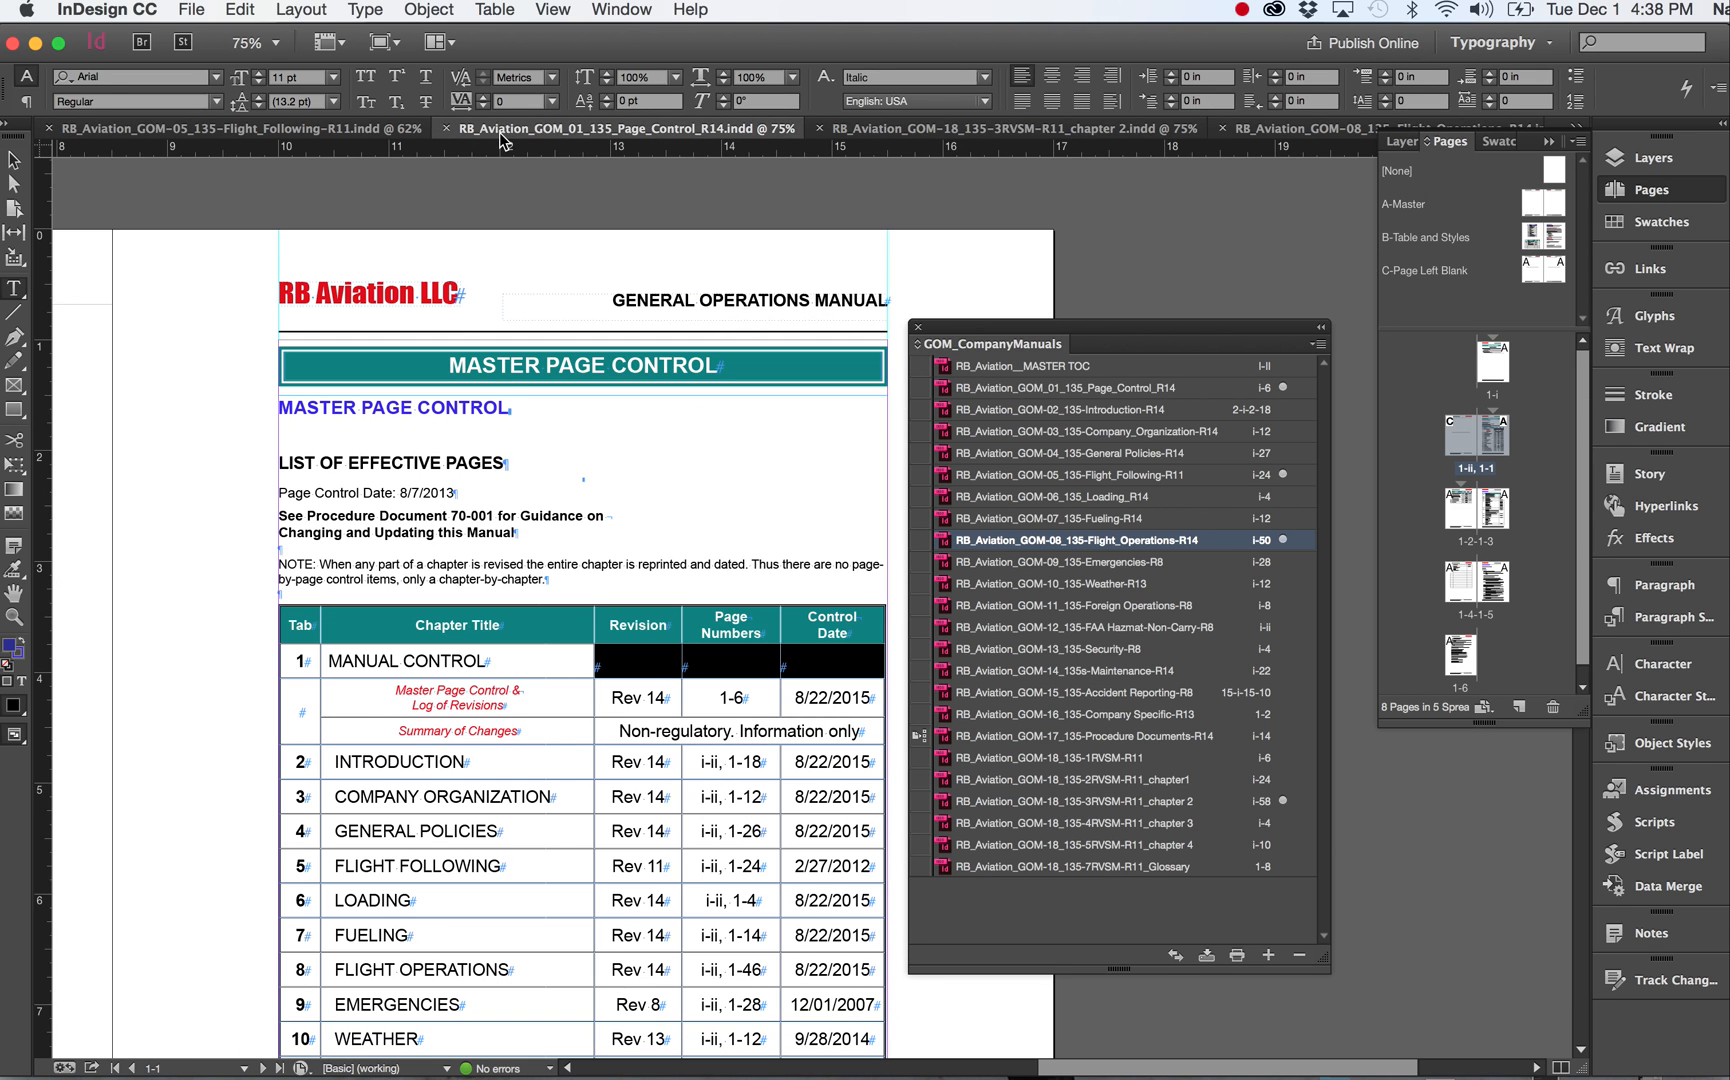
pyautogui.click(355, 132)
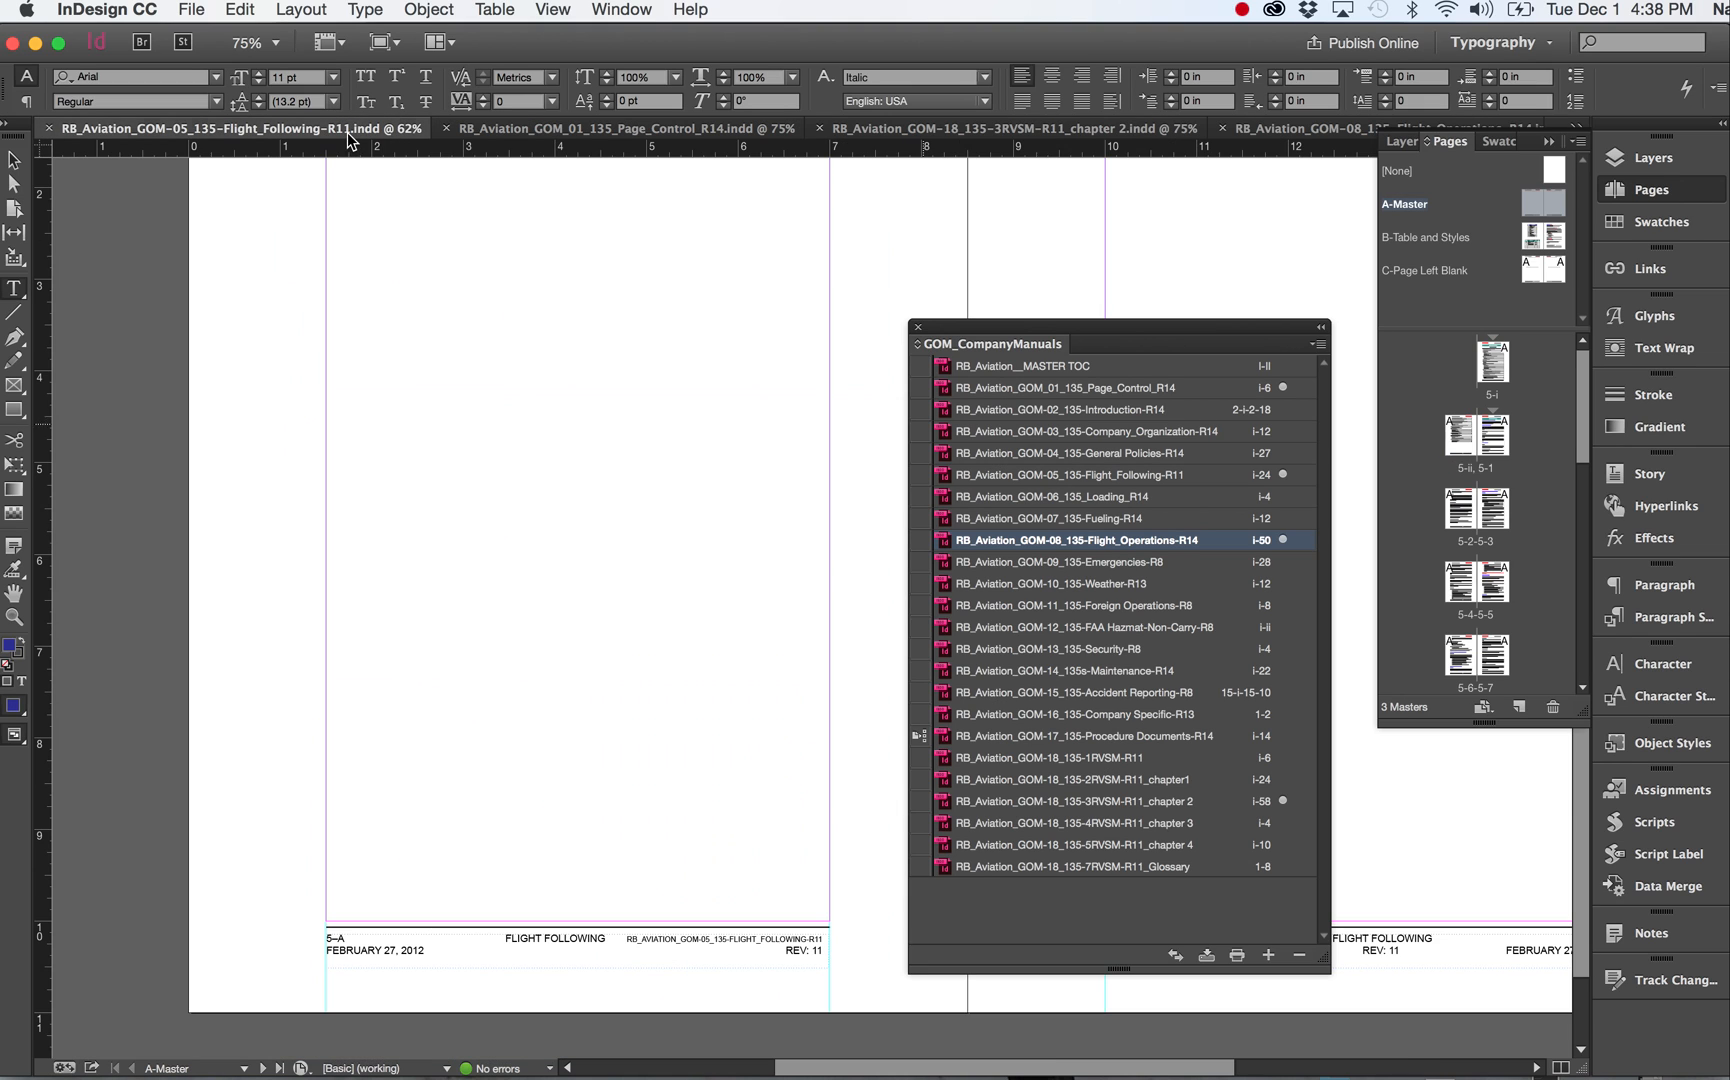
pyautogui.click(622, 10)
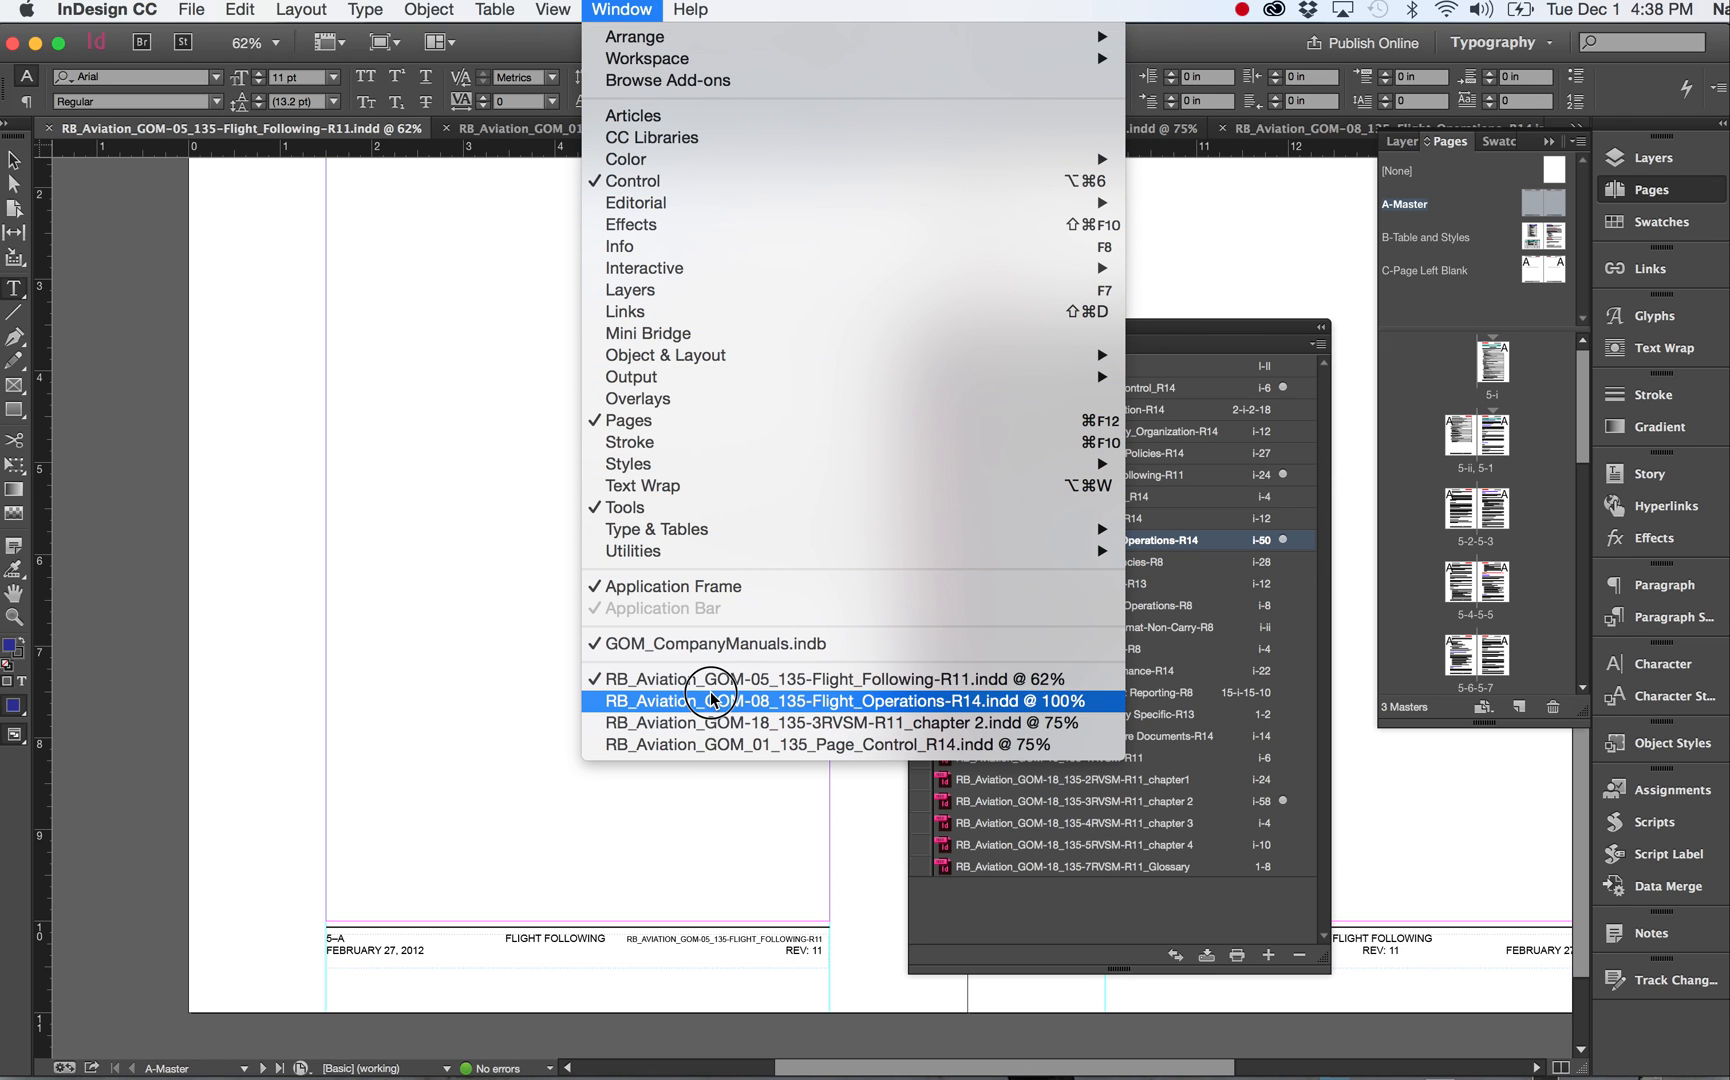
pyautogui.click(722, 746)
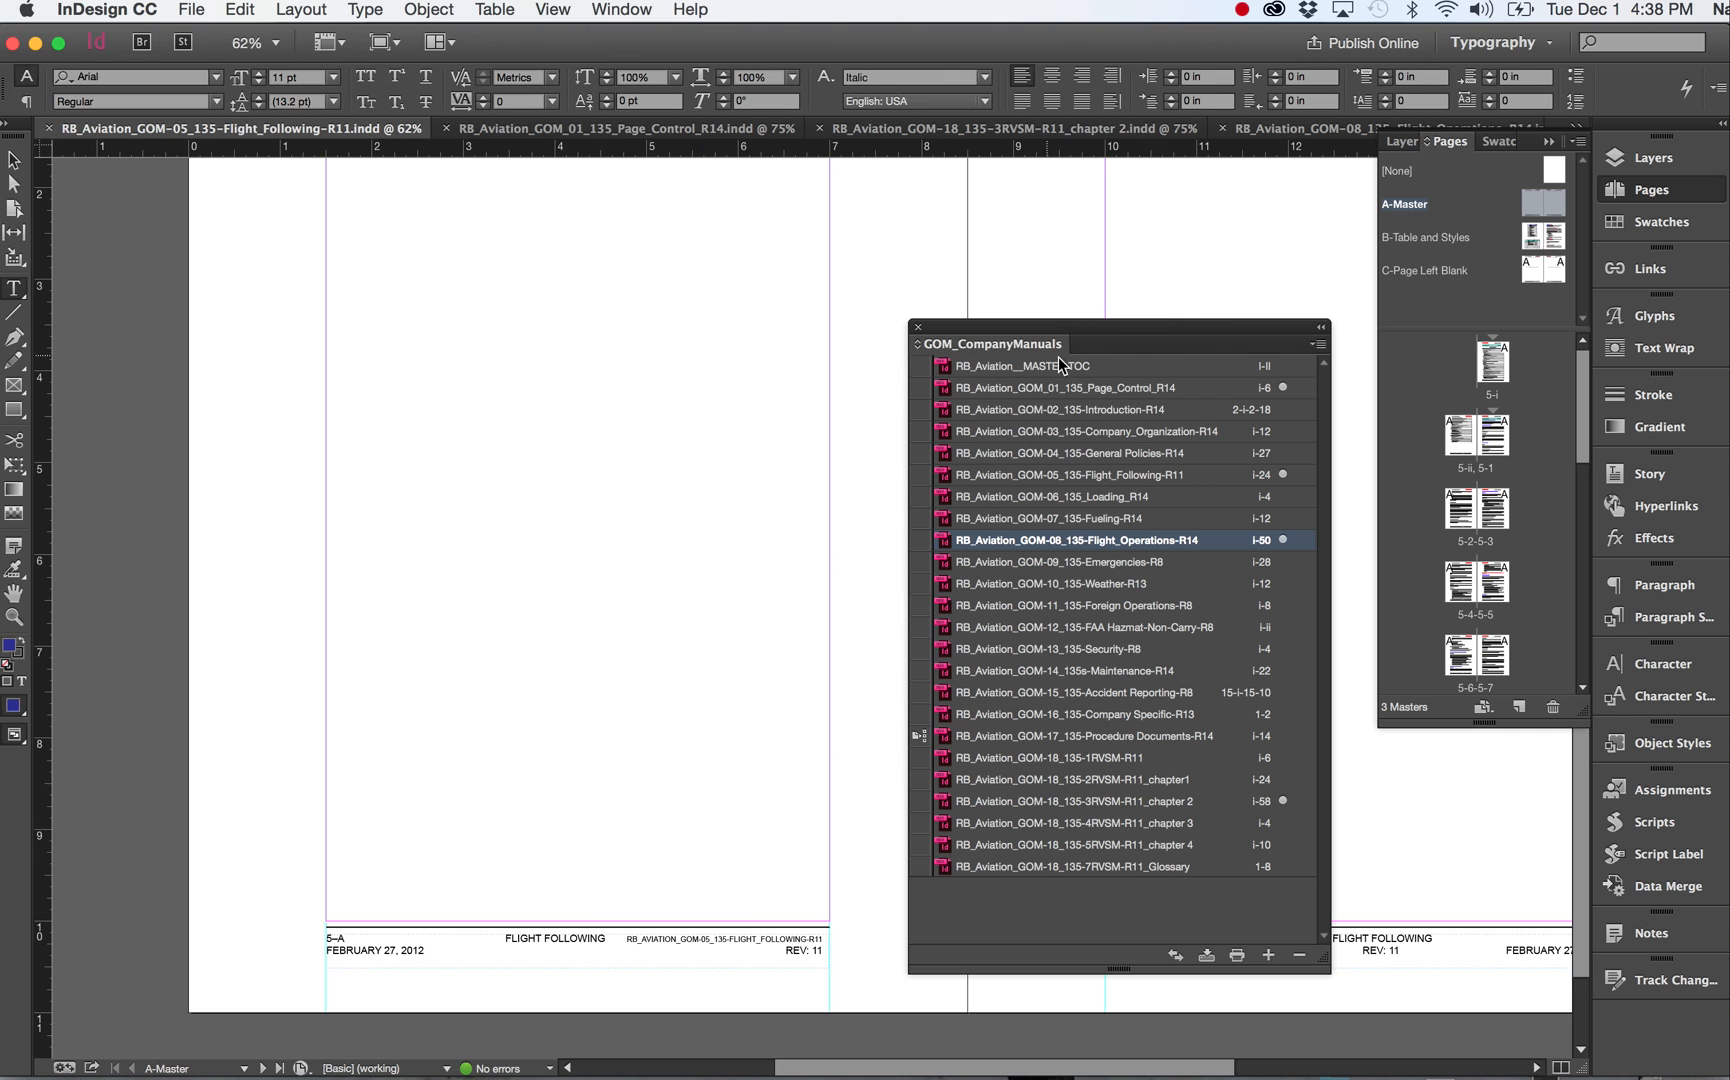
# Put the book panel away and inspect the header of the Flight Following A-Master spread.
pyautogui.moveTo(1175, 333); pyautogui.dragTo(1500, 1078)
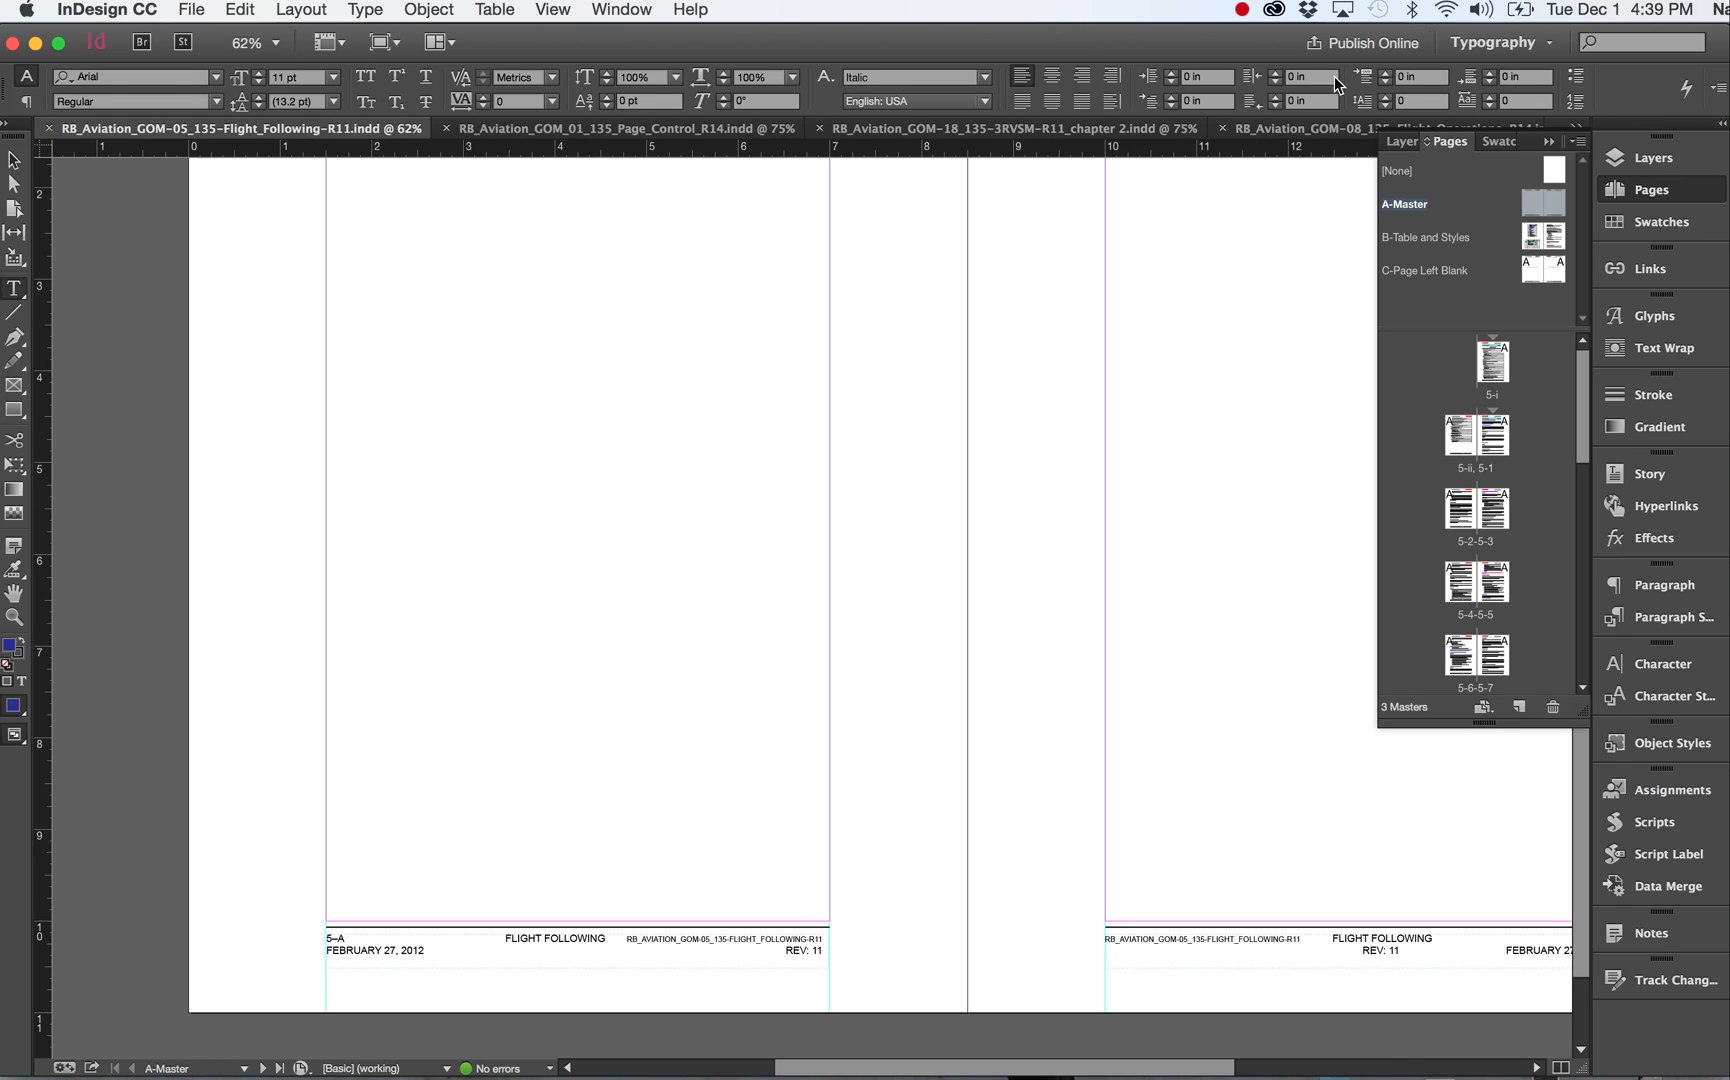
pyautogui.click(248, 129)
pyautogui.scroll(5, 1197, 425)
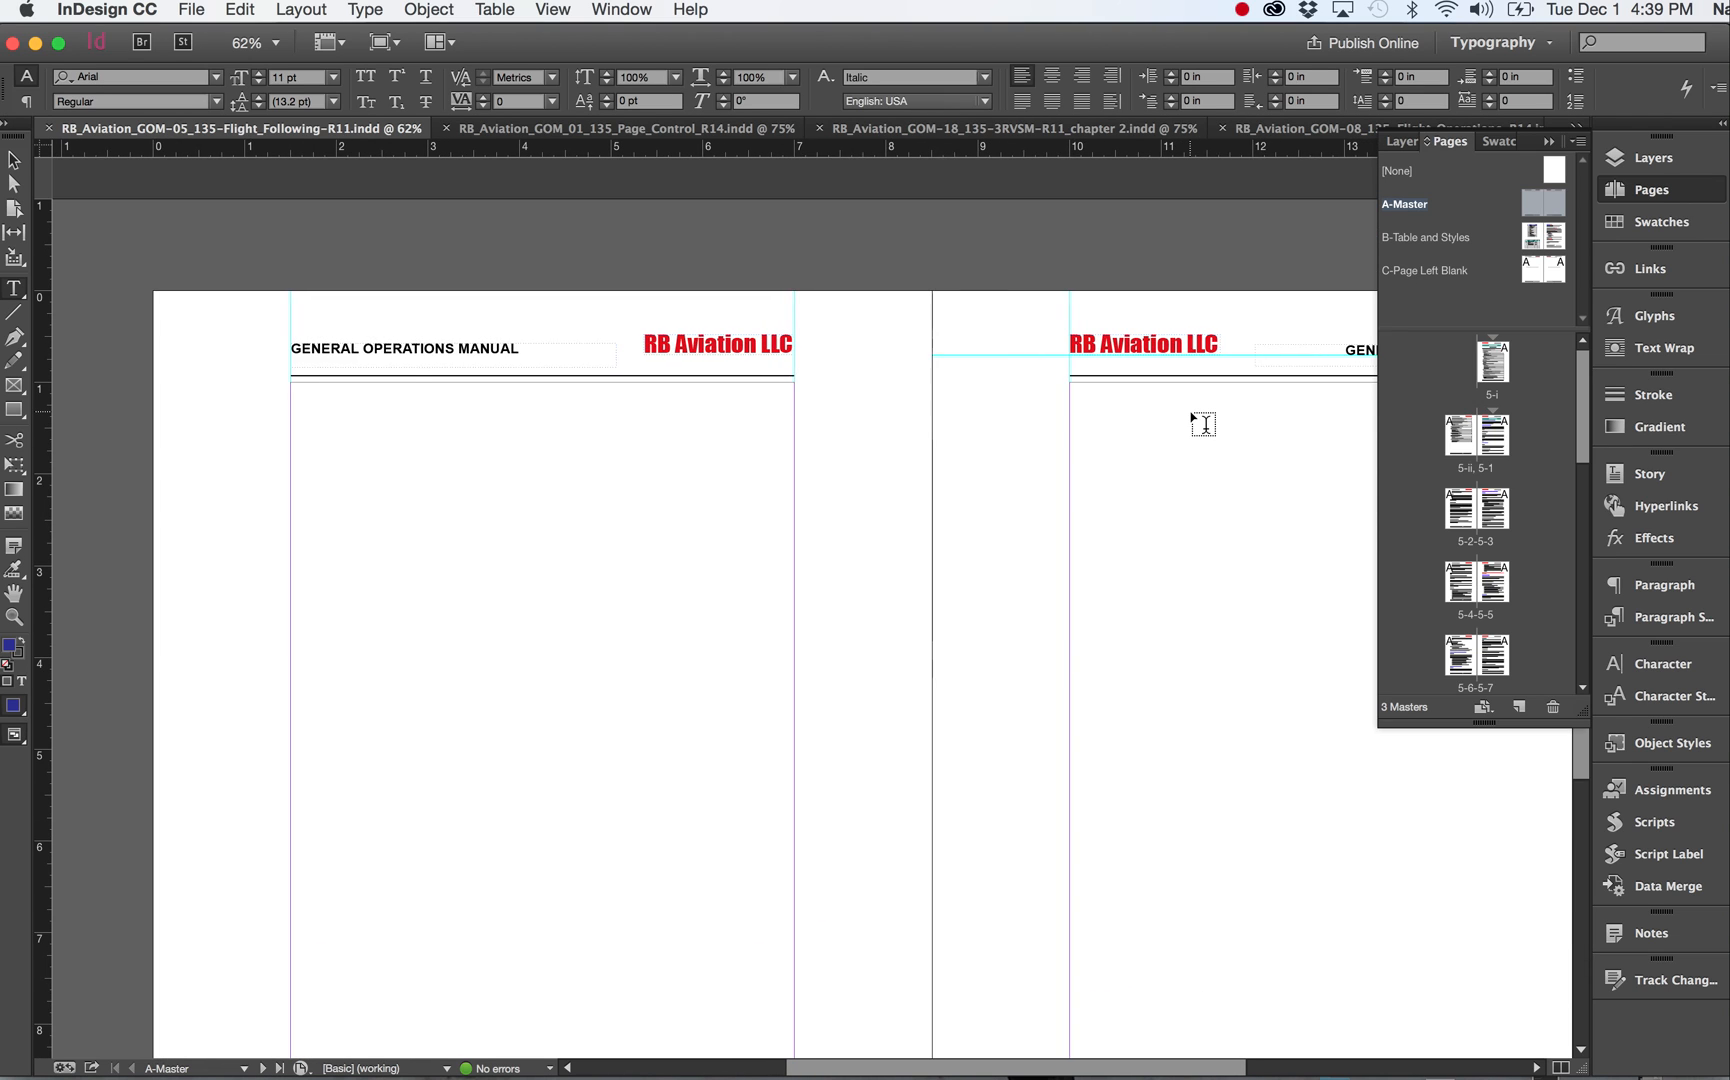
pyautogui.scroll(-2, 1197, 425)
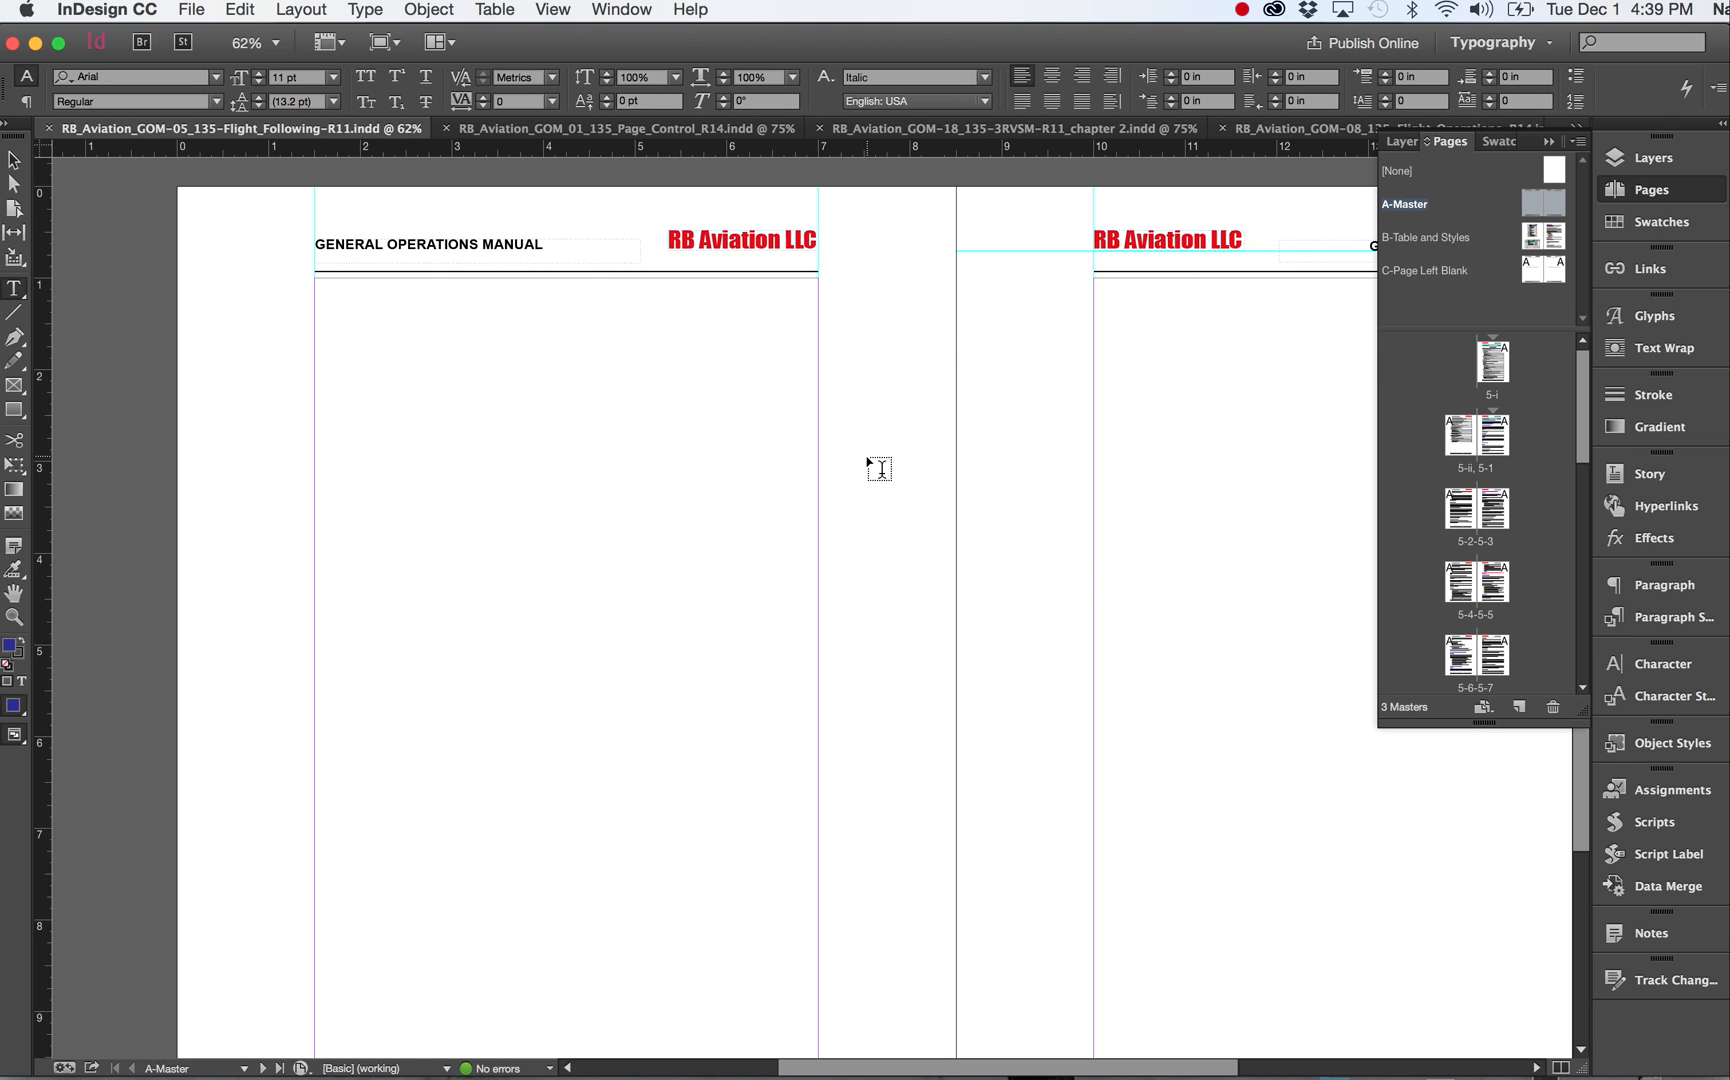
pyautogui.scroll(-2, 868, 462)
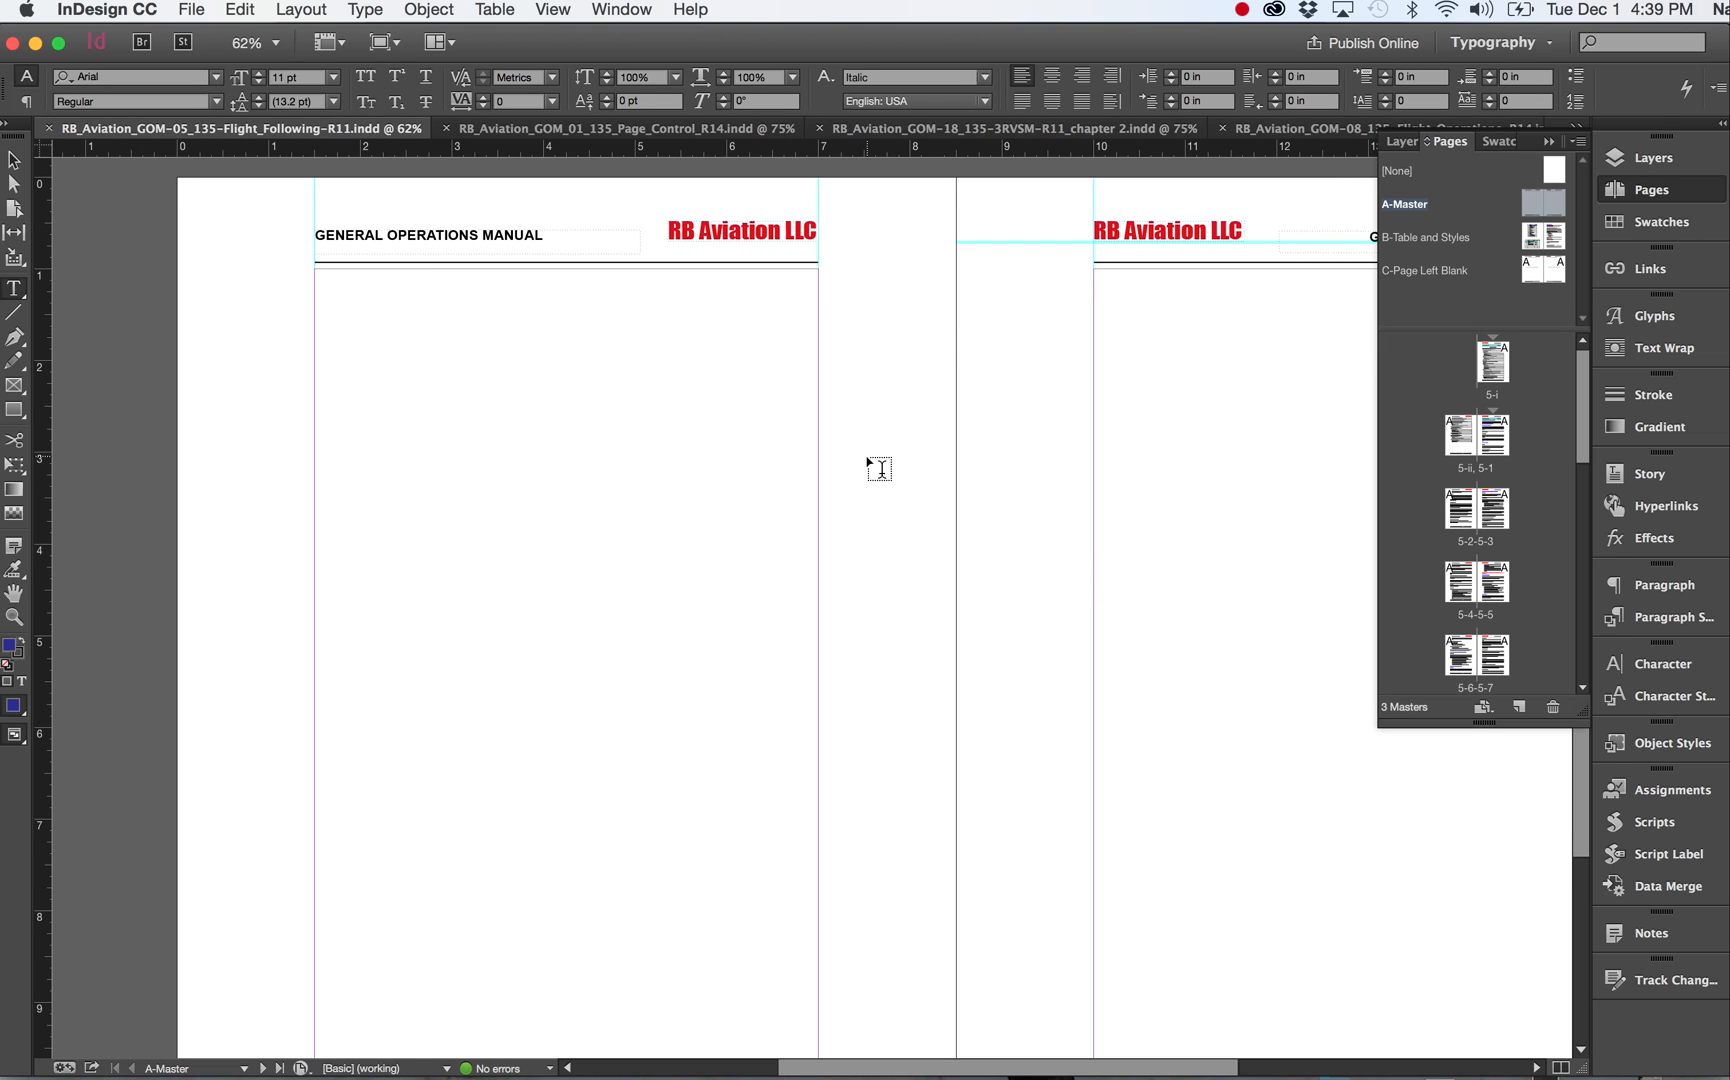
pyautogui.hscroll(1, 868, 462)
pyautogui.hscroll(5, 868, 462)
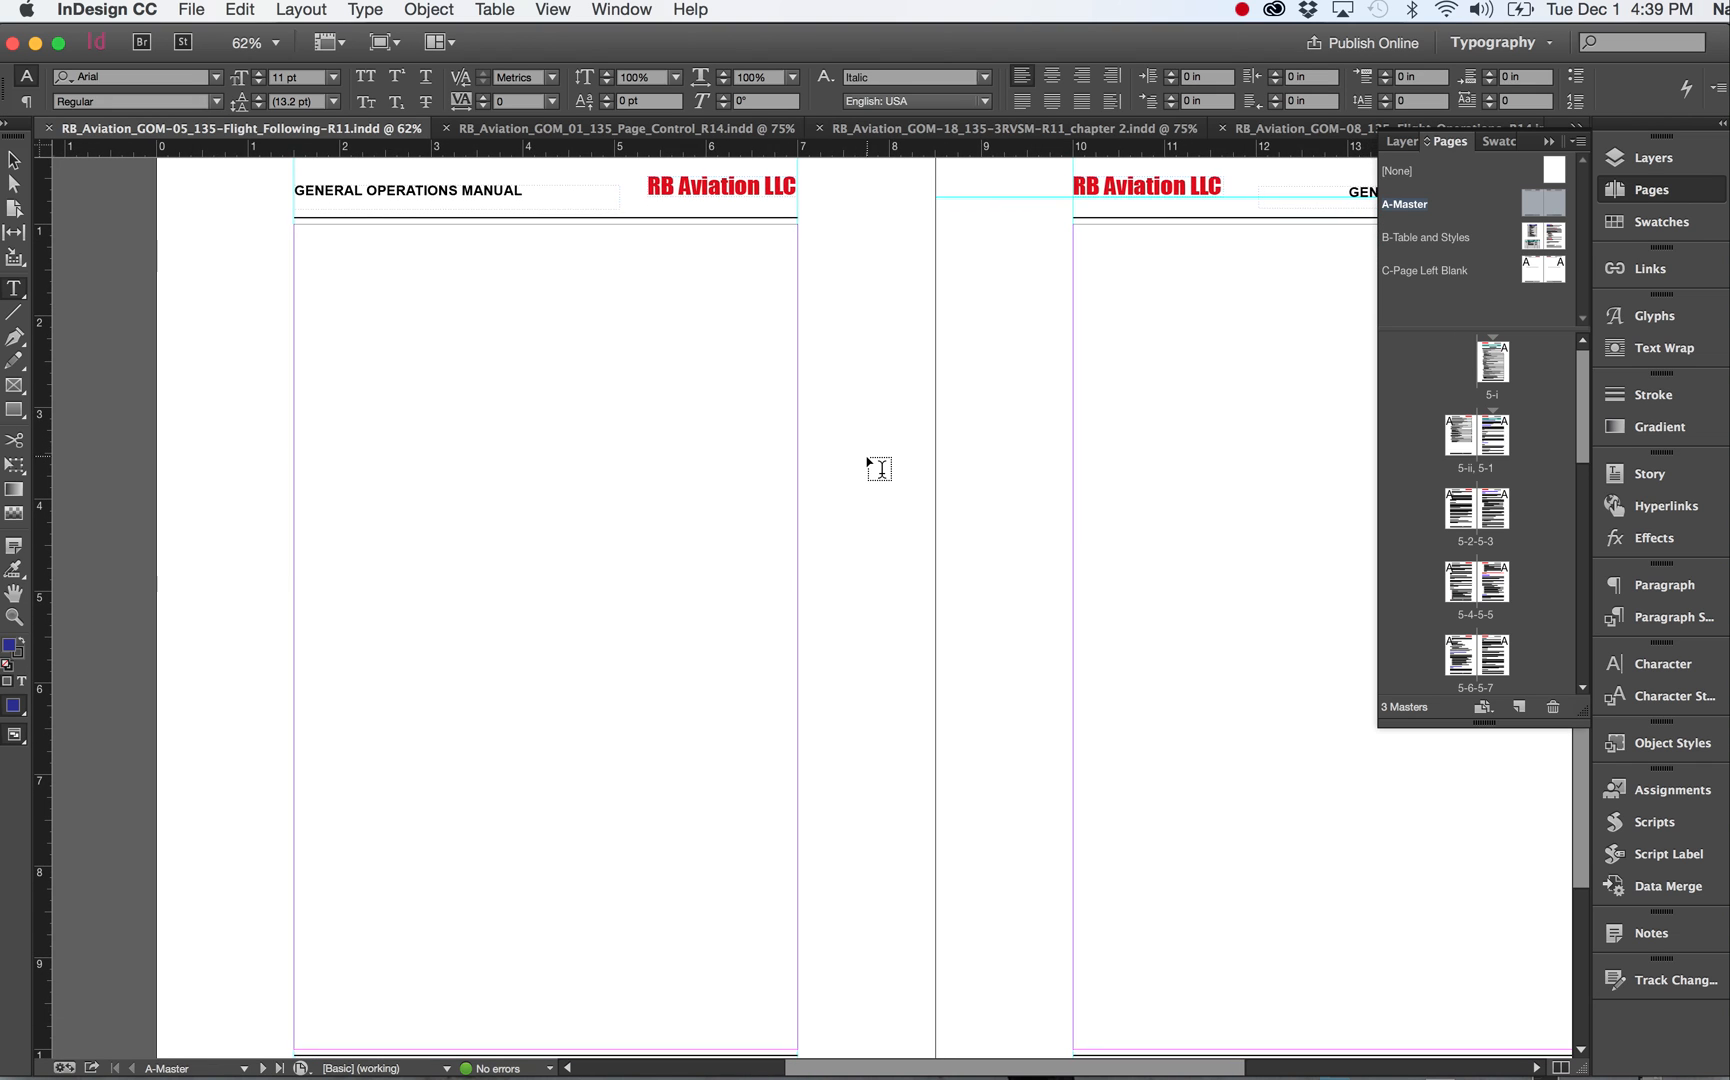
pyautogui.scroll(-1, 860, 400)
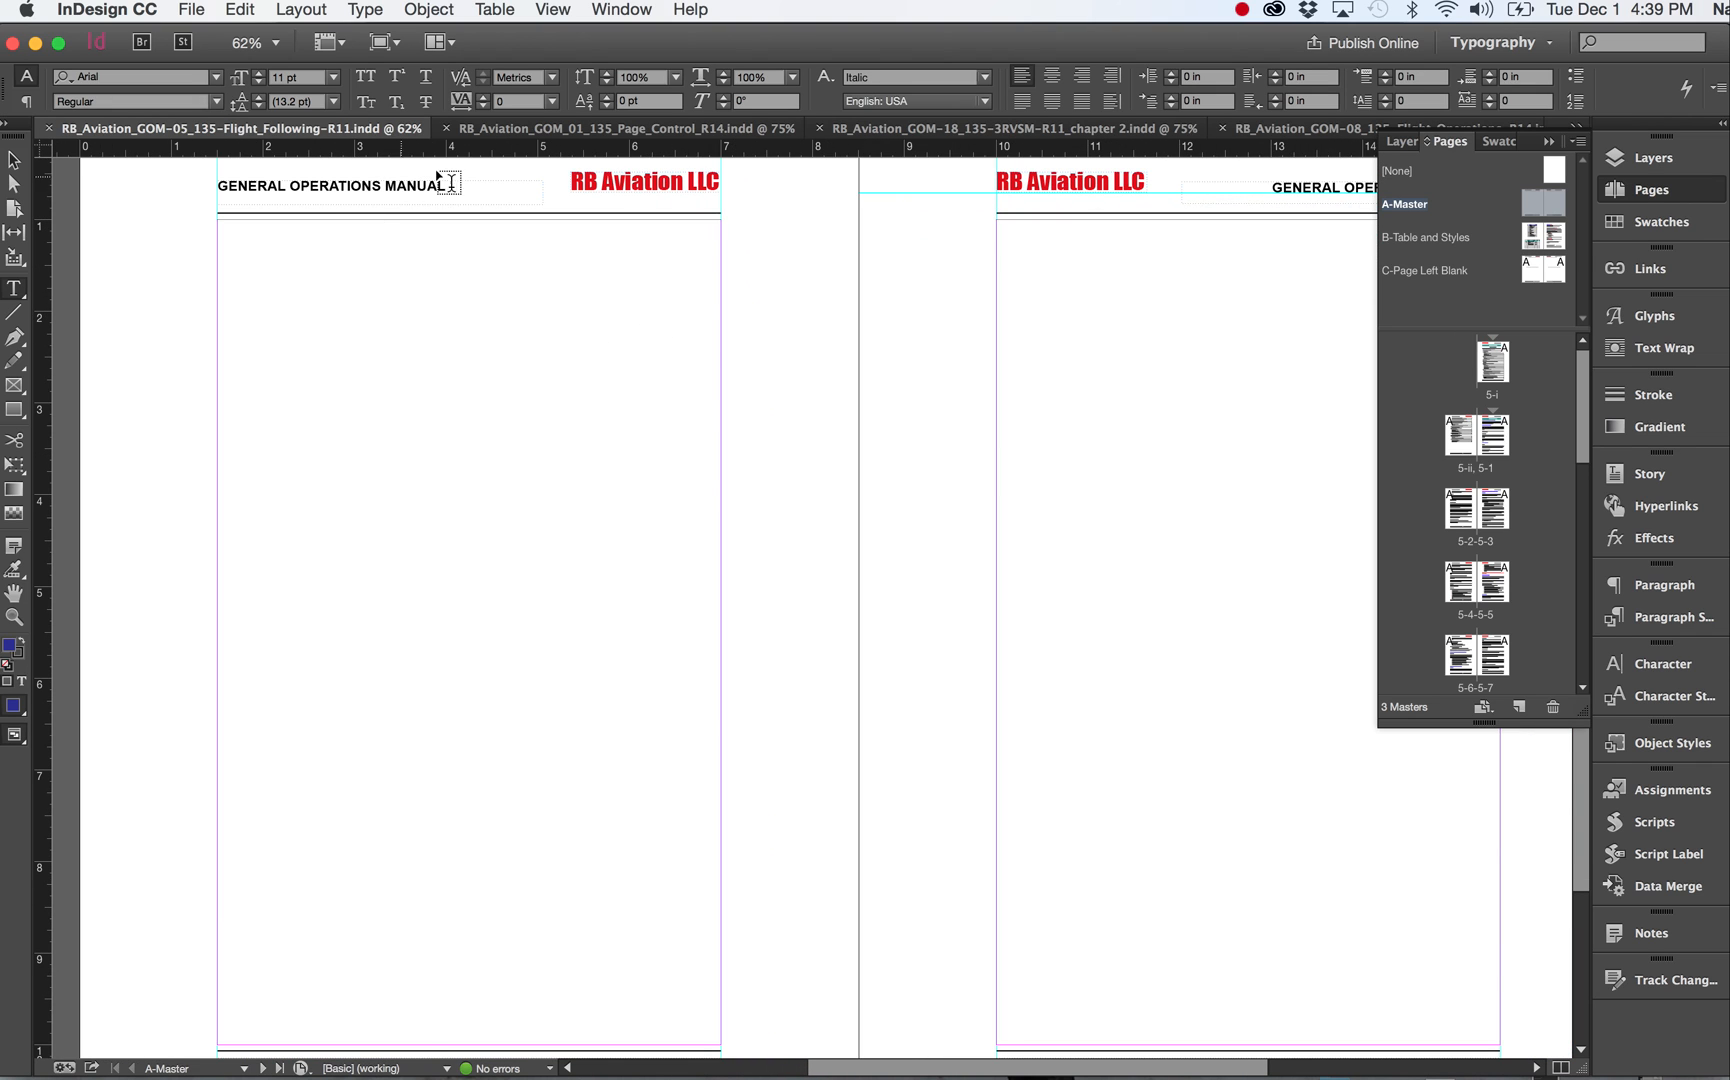
pyautogui.scroll(-10, 738, 363)
pyautogui.scroll(11, 735, 365)
pyautogui.hscroll(-3, 735, 365)
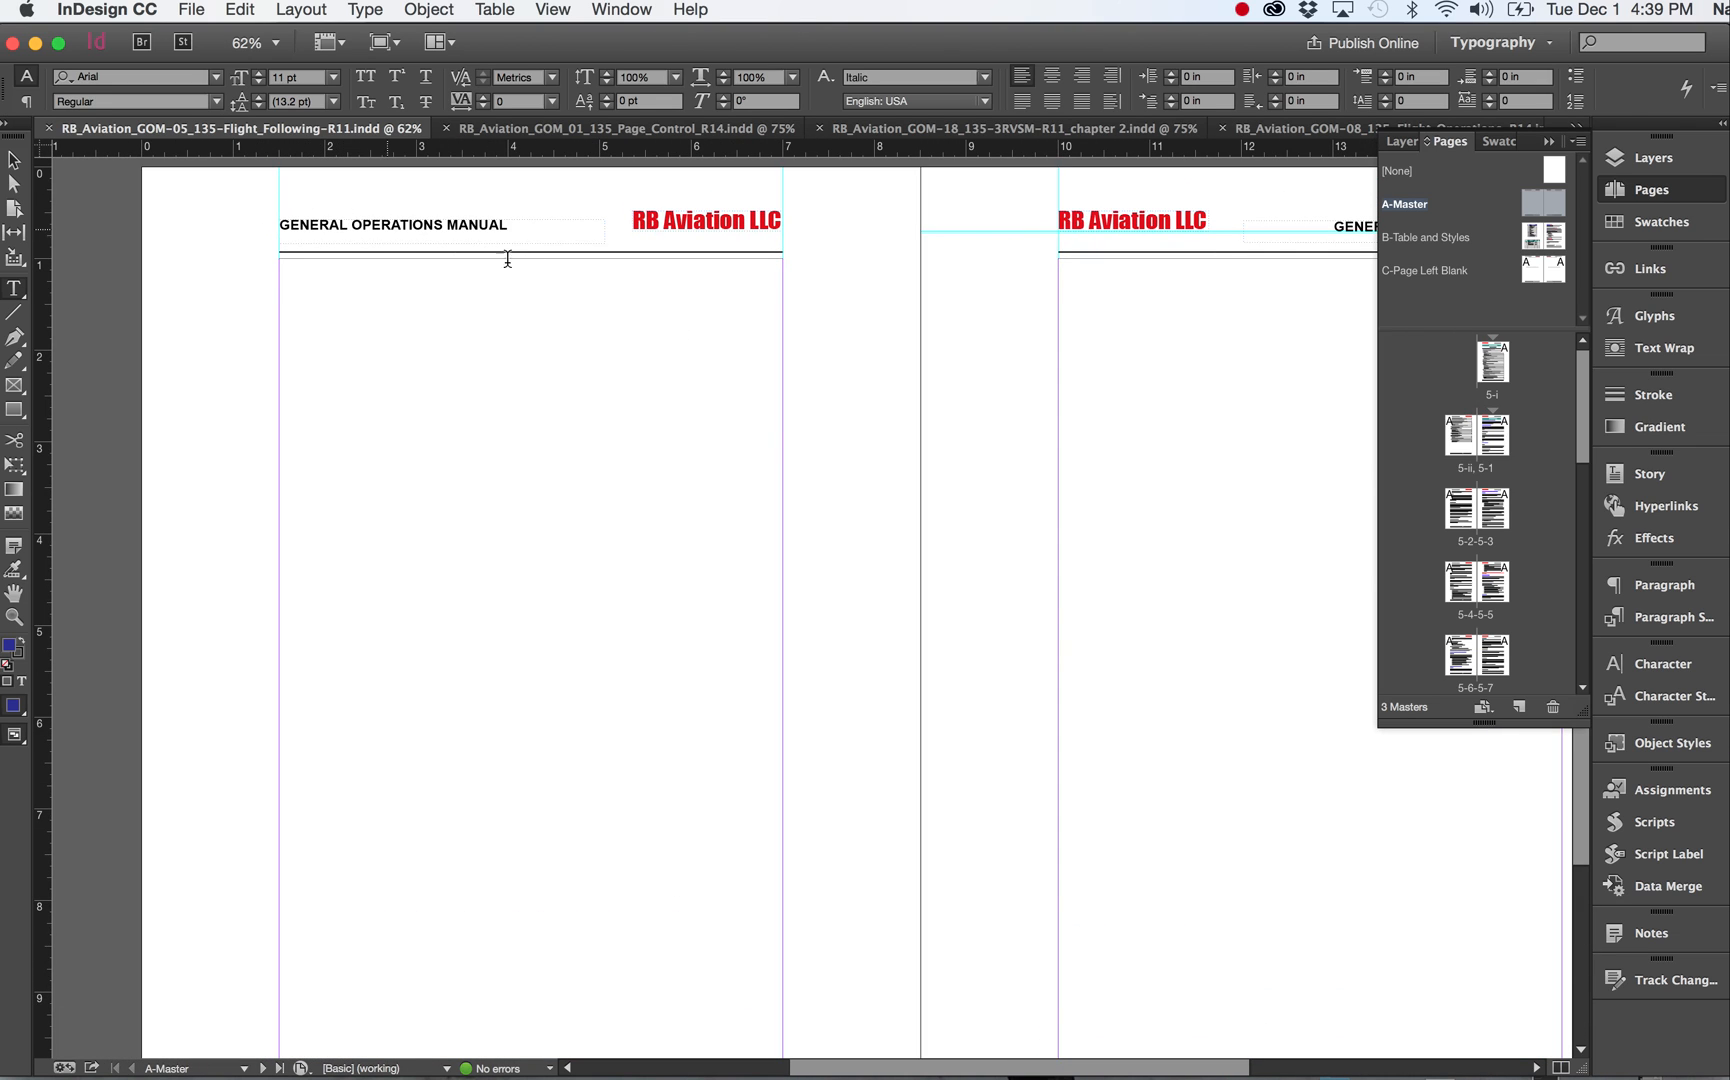
# Examine the A-Master spread's footer and scroll the Pages panel down to the last pages.
pyautogui.rightClick(853, 576)
pyautogui.click(755, 537)
pyautogui.scroll(-5, 755, 537)
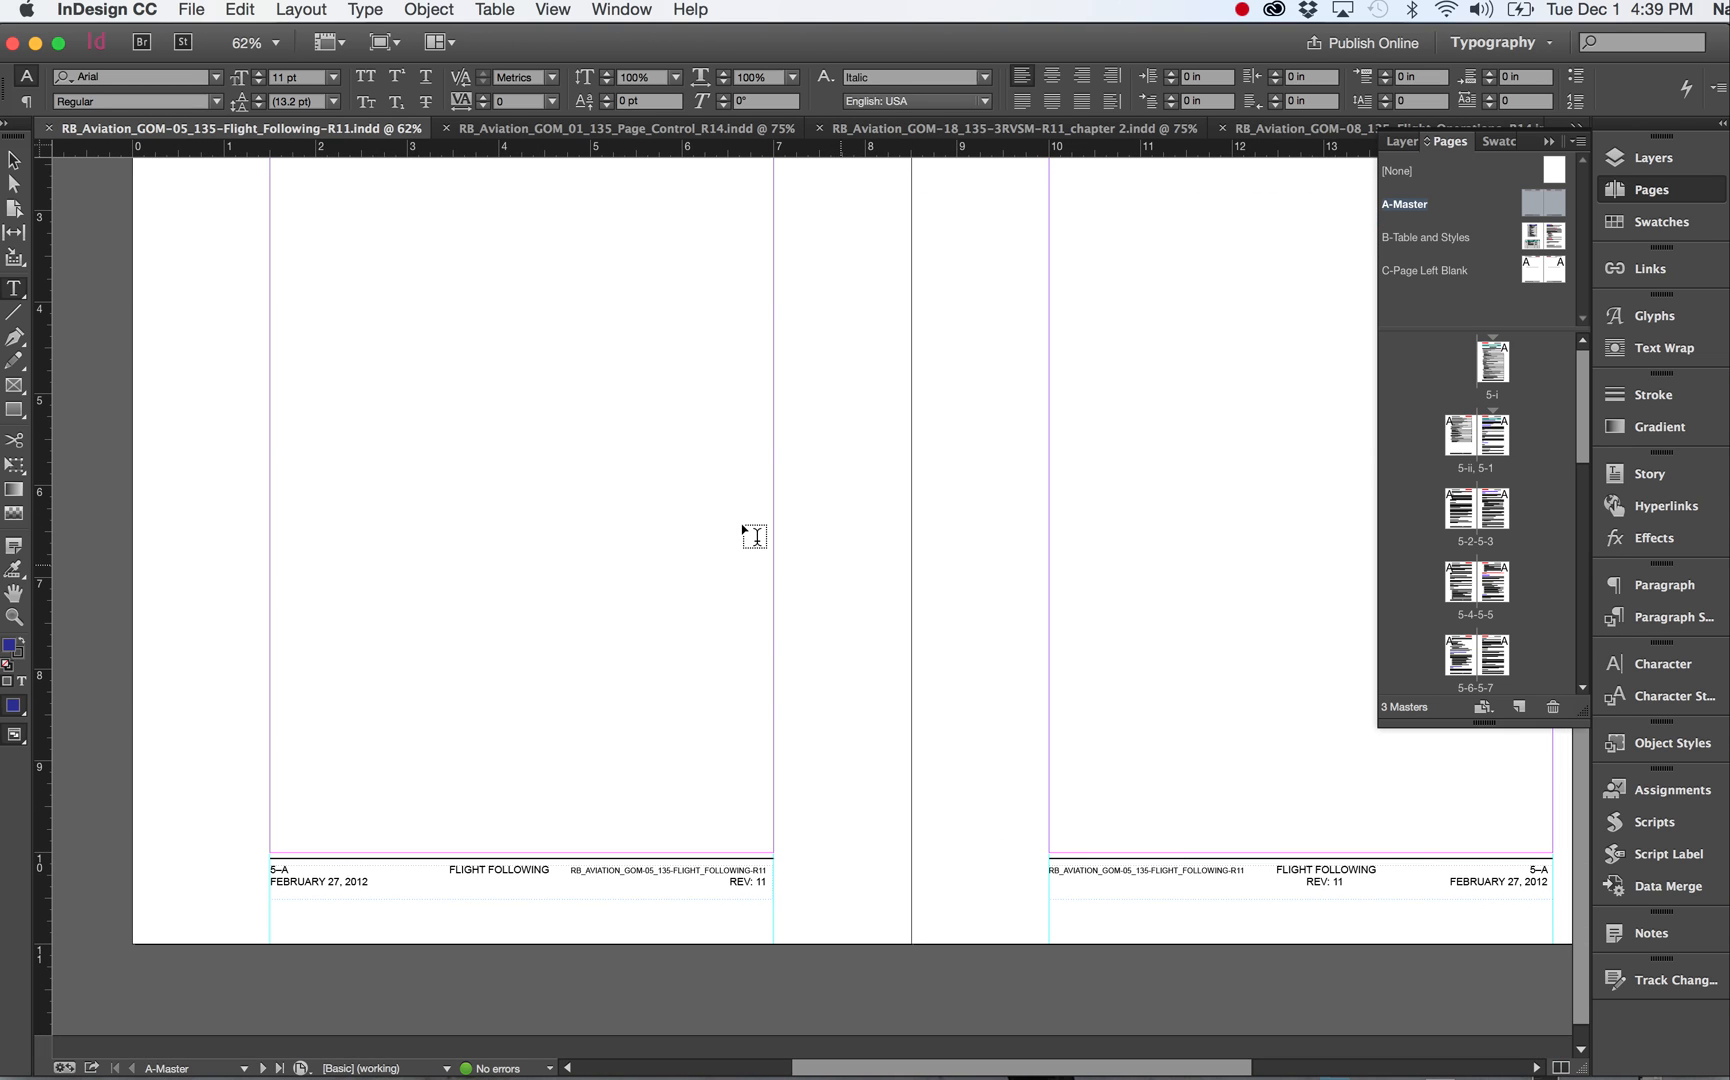
pyautogui.scroll(-1, 700, 527)
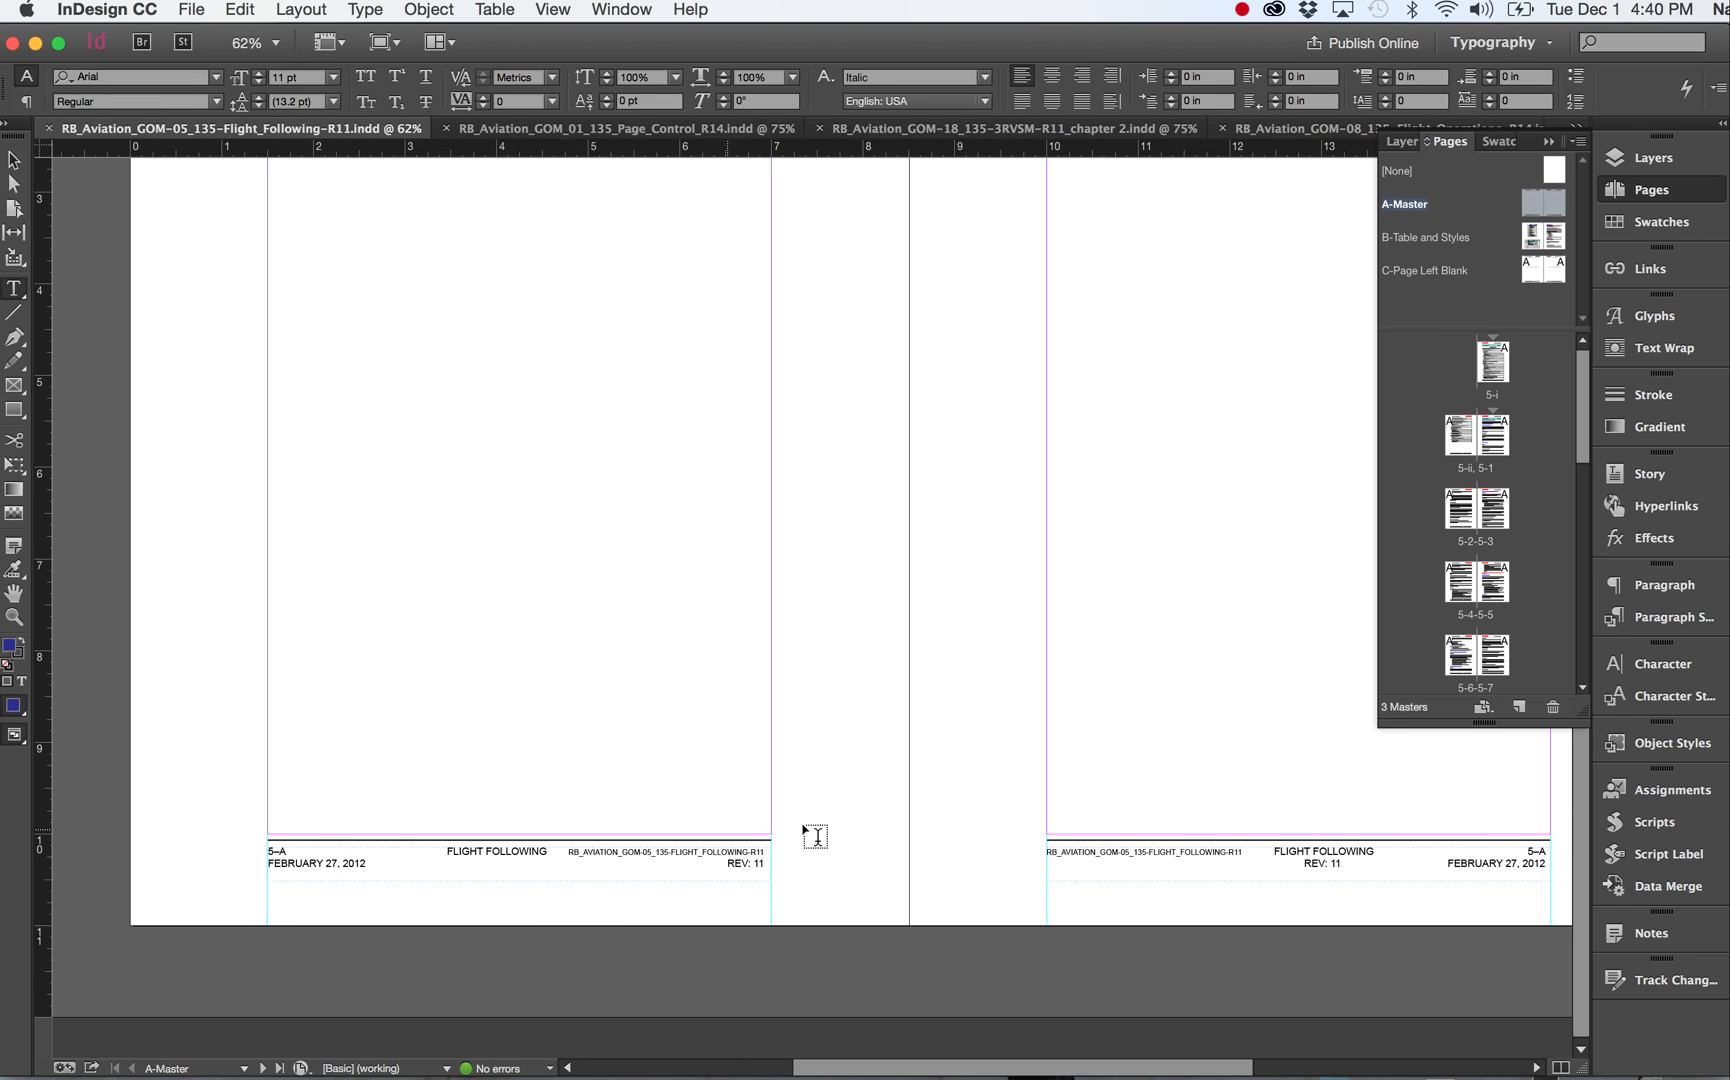
pyautogui.hscroll(1, 824, 836)
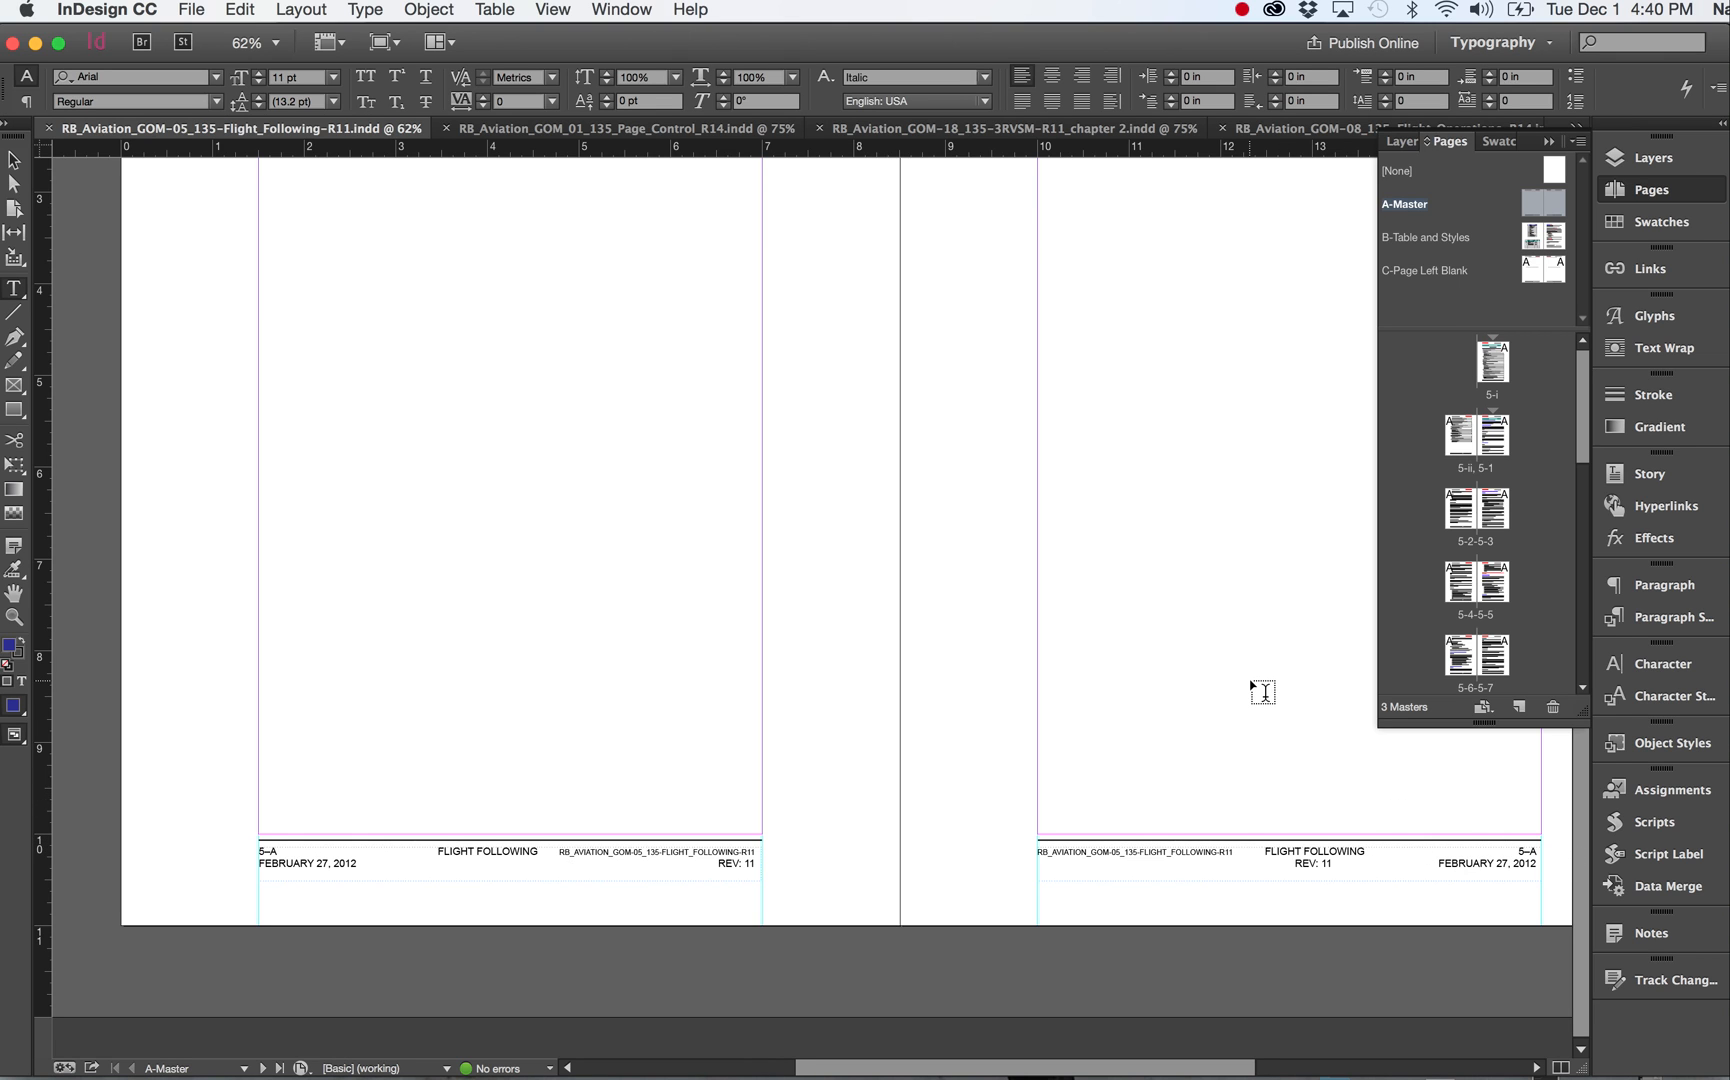
pyautogui.scroll(1, 1263, 692)
pyautogui.hscroll(1, 1263, 692)
pyautogui.scroll(5, 1263, 692)
pyautogui.hscroll(2, 1263, 692)
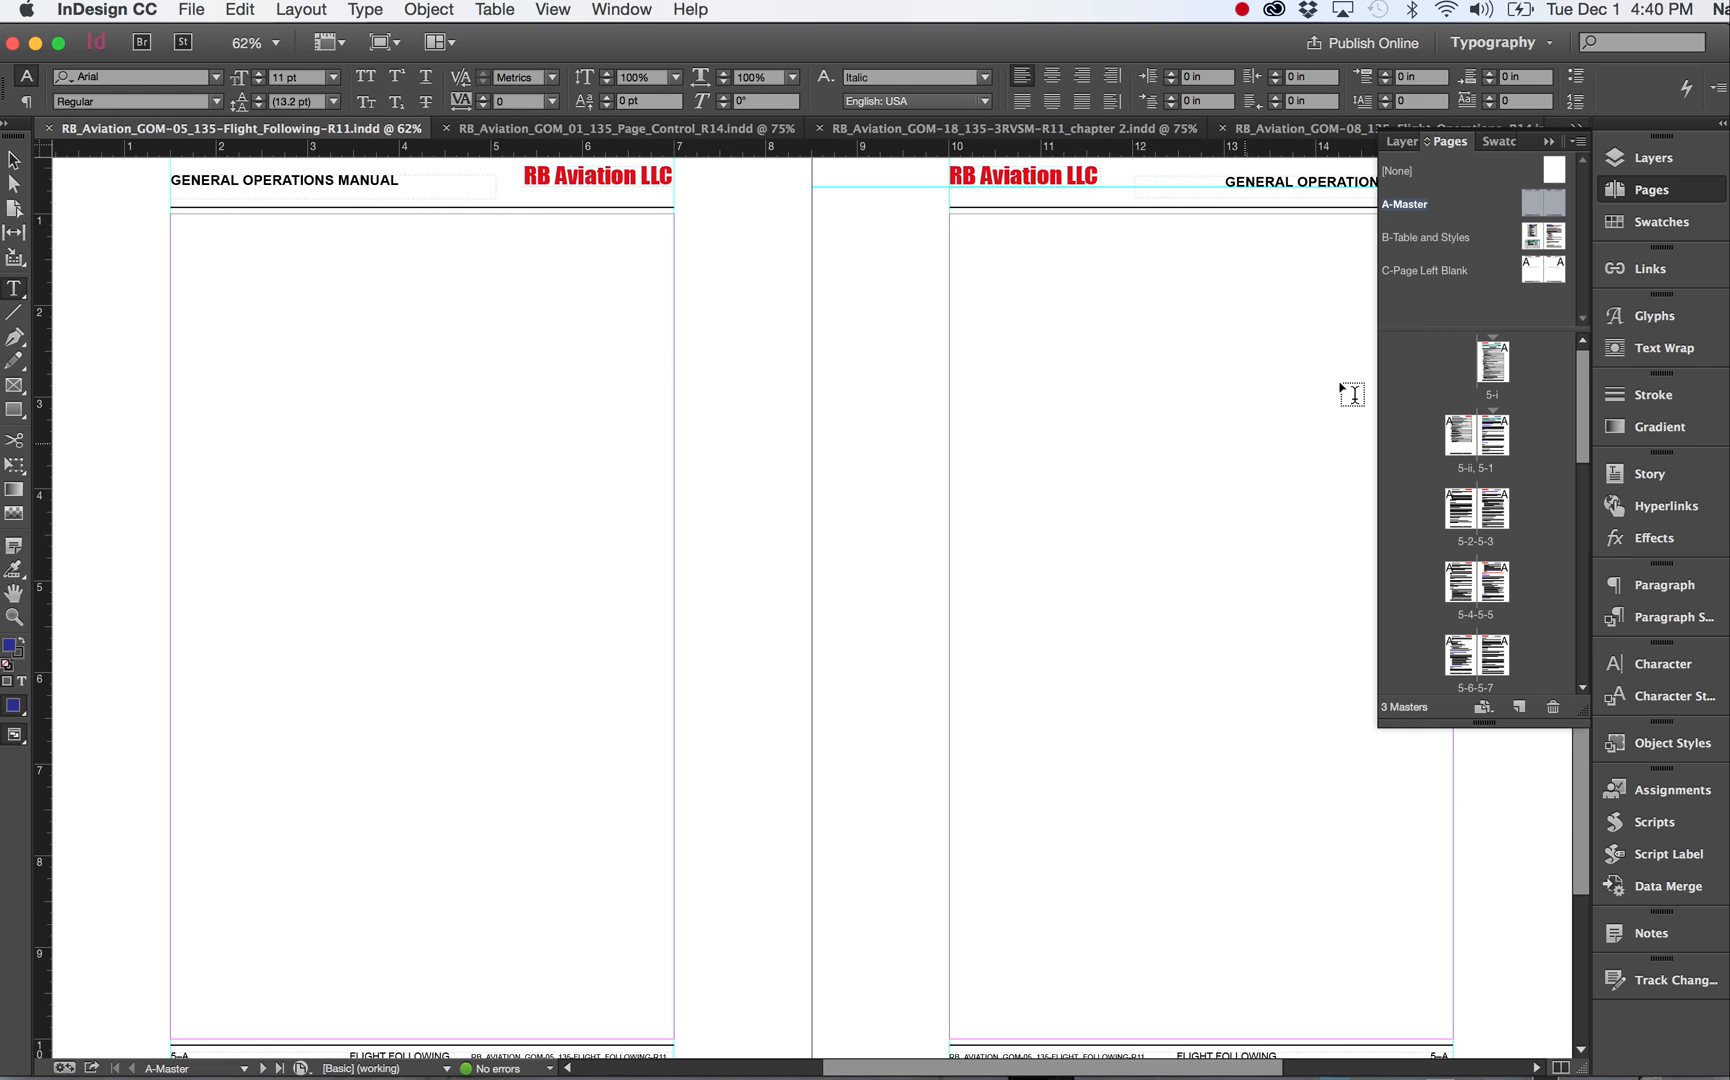
pyautogui.moveTo(1419, 398); pyautogui.dragTo(1506, 378)
pyautogui.scroll(-2, 1468, 660)
pyautogui.scroll(-8, 1468, 660)
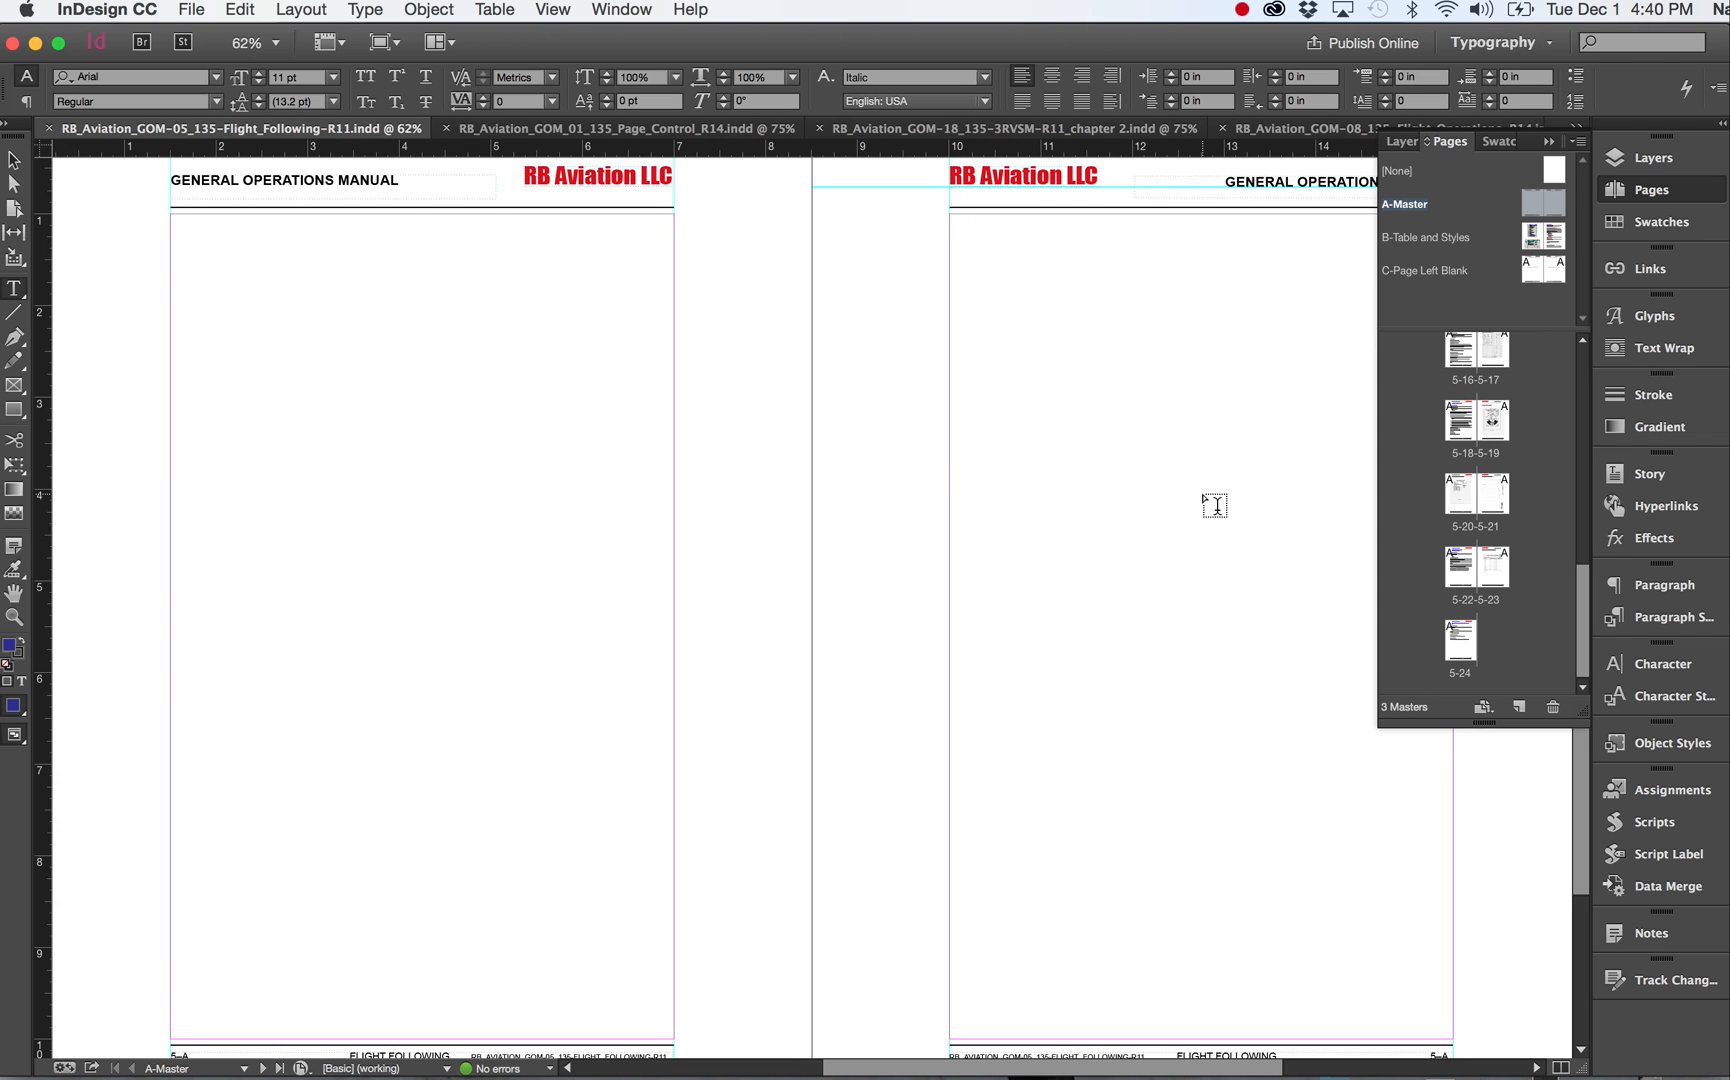
pyautogui.scroll(-1, 1215, 505)
# Open the B-Table and Styles master and review its chapter table and style samples.
pyautogui.doubleClick(1557, 240)
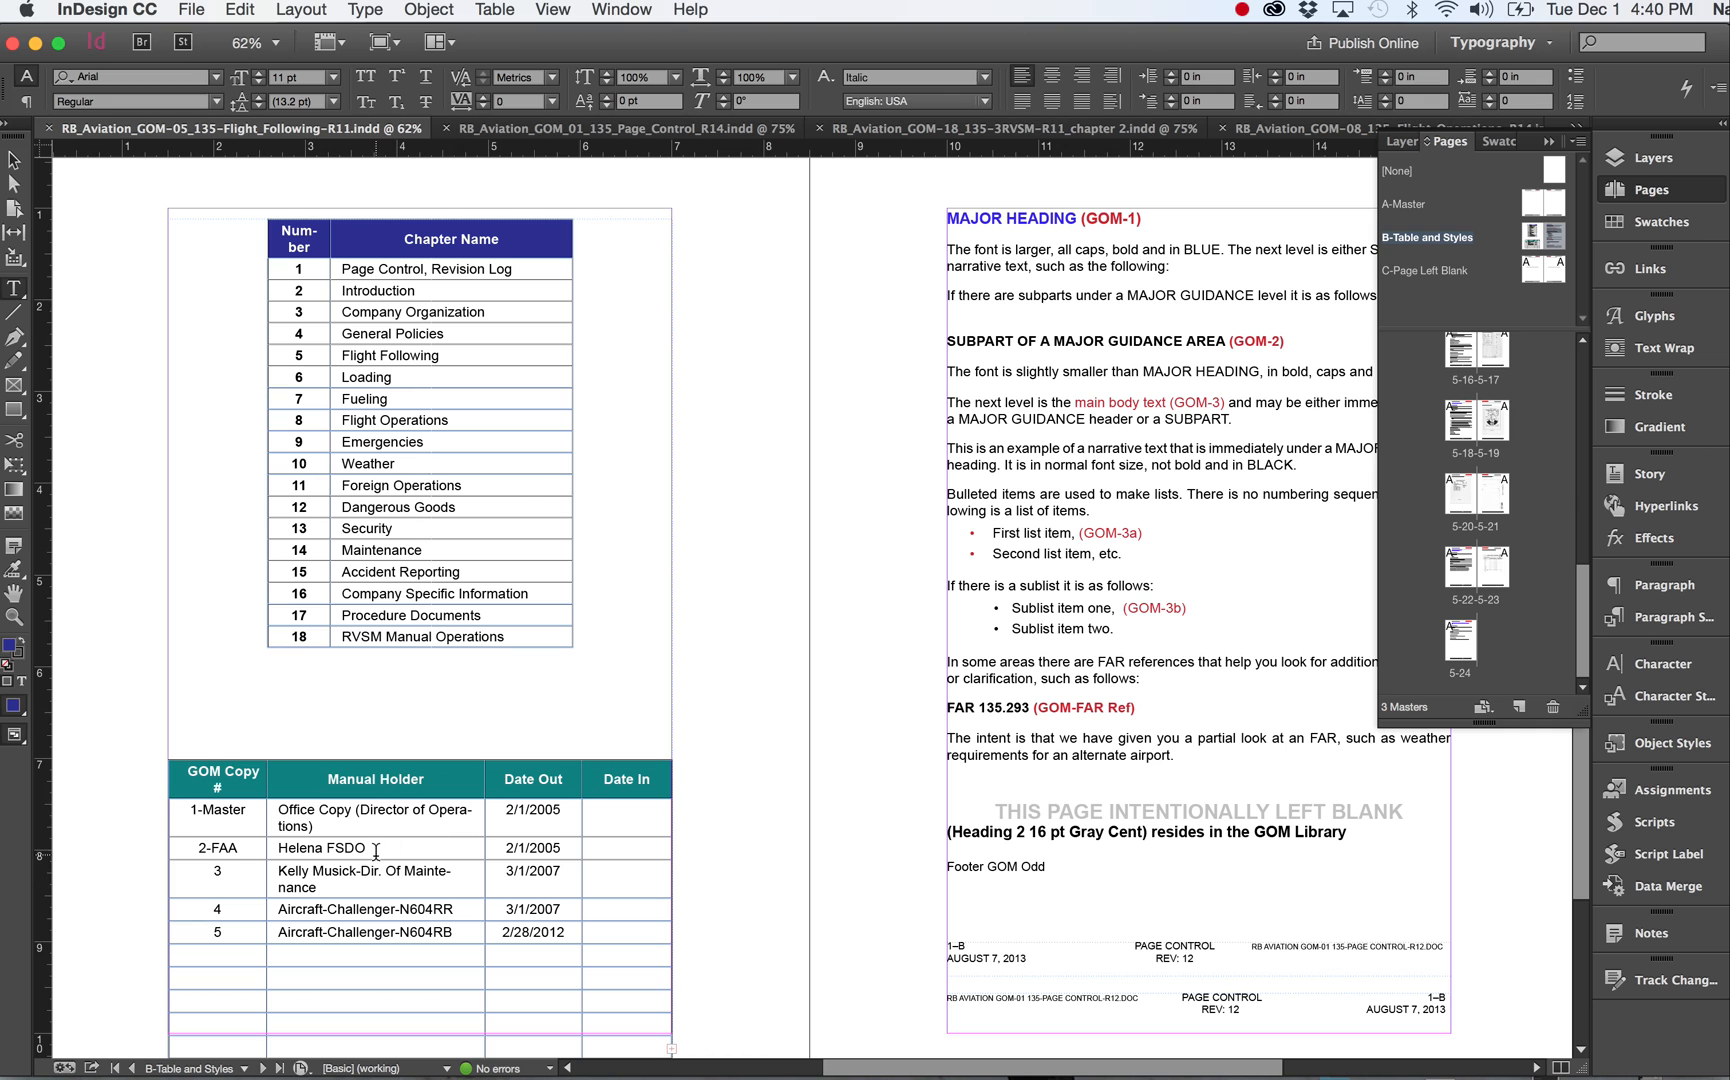
pyautogui.scroll(-5, 290, 810)
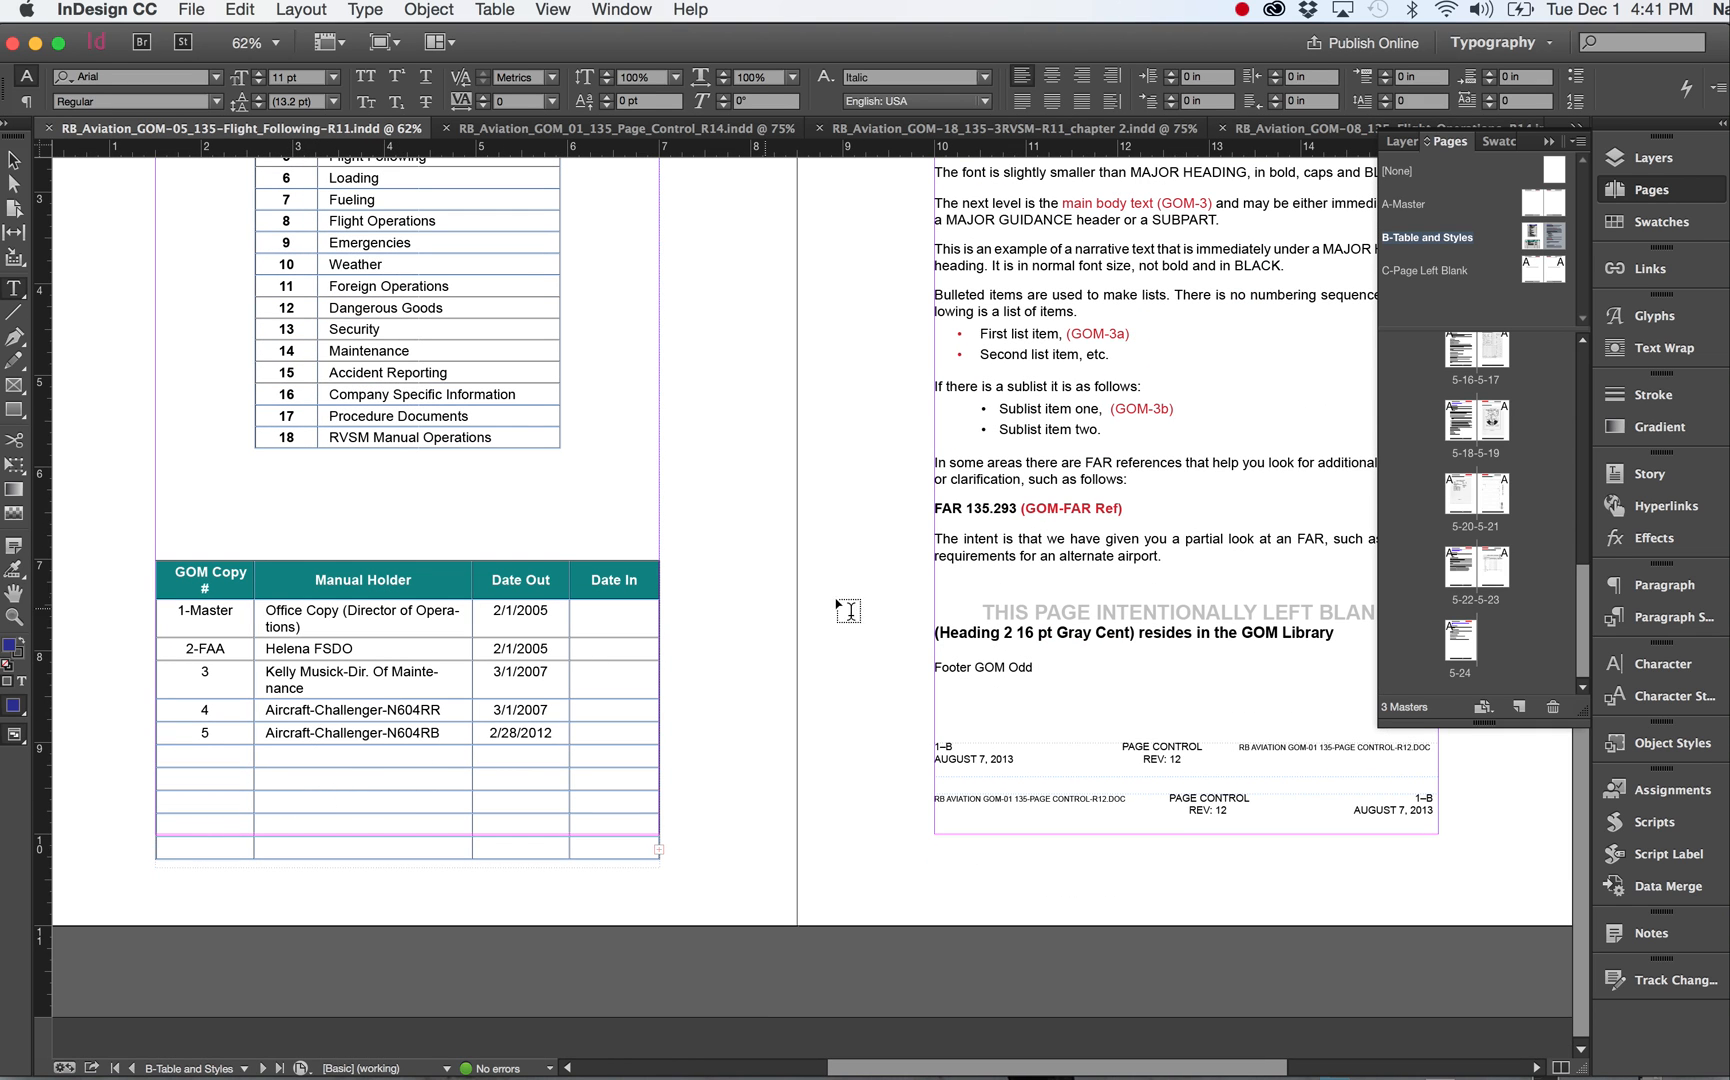
pyautogui.scroll(8, 1073, 620)
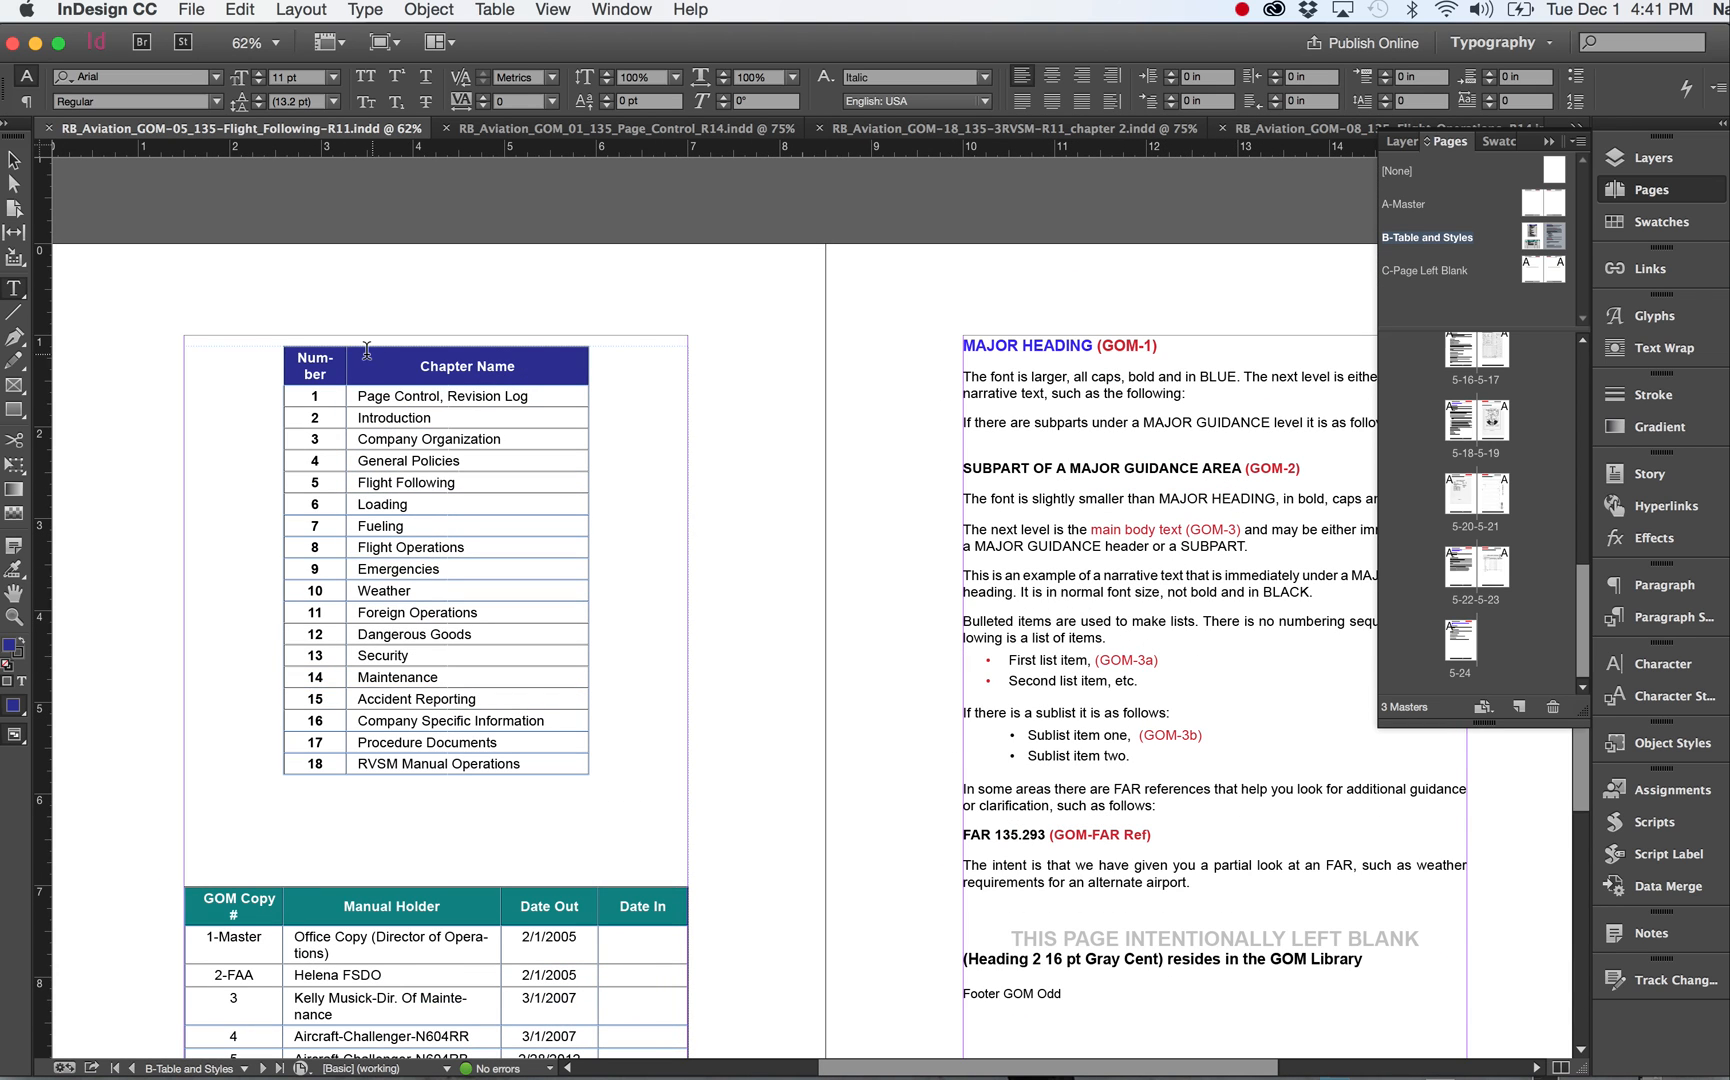
pyautogui.scroll(-3, 400, 922)
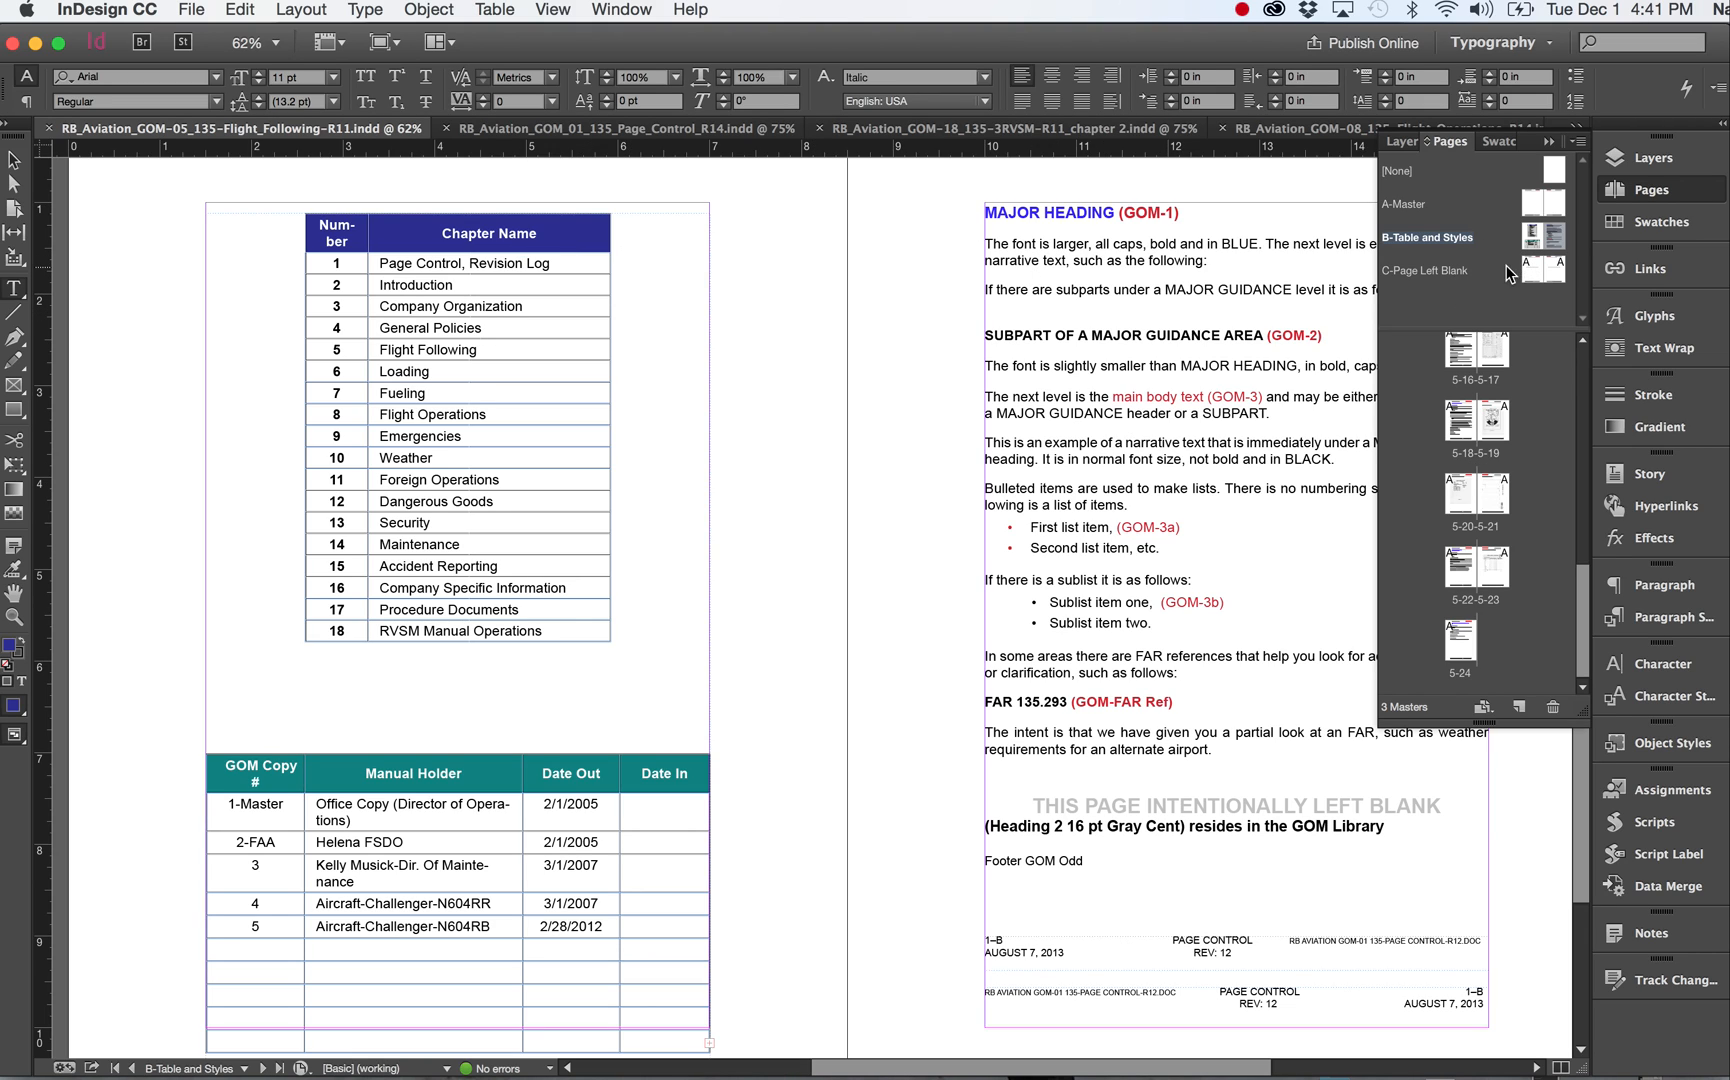
# Open the C-Page Left Blank master, then switch to the 3RVSM chapter 2 document.
pyautogui.doubleClick(1531, 268)
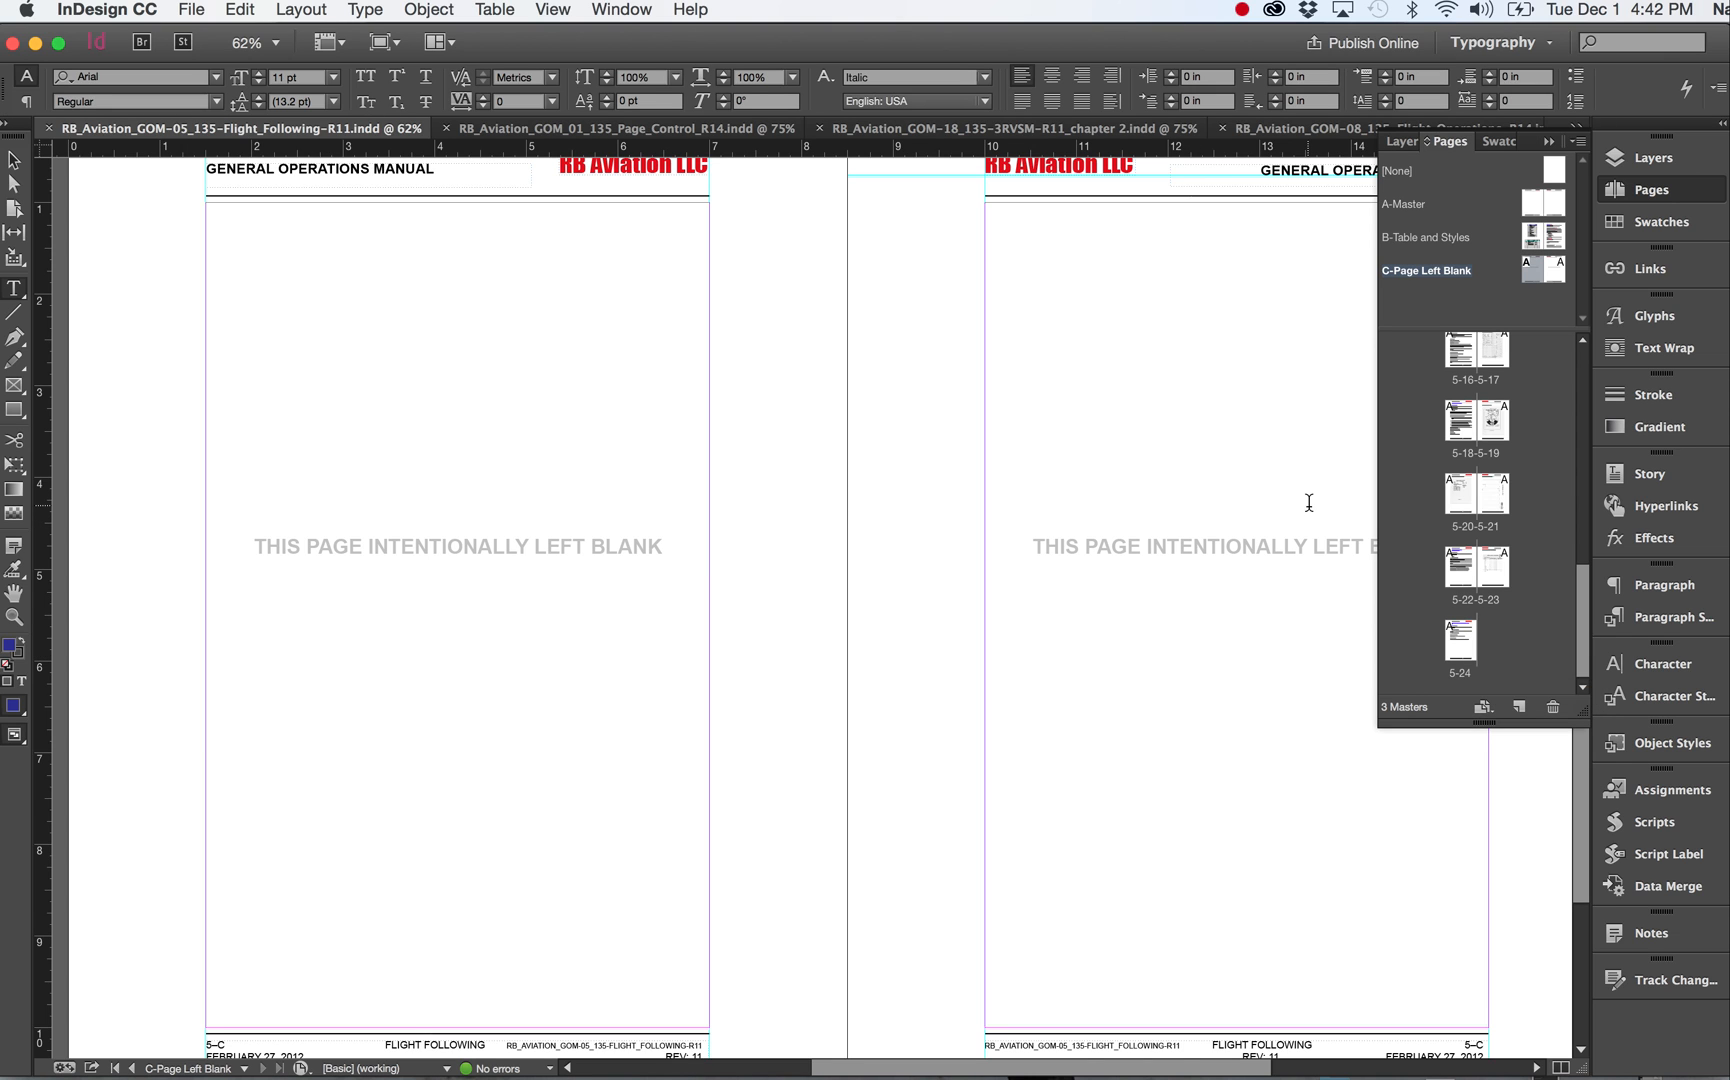
pyautogui.click(979, 130)
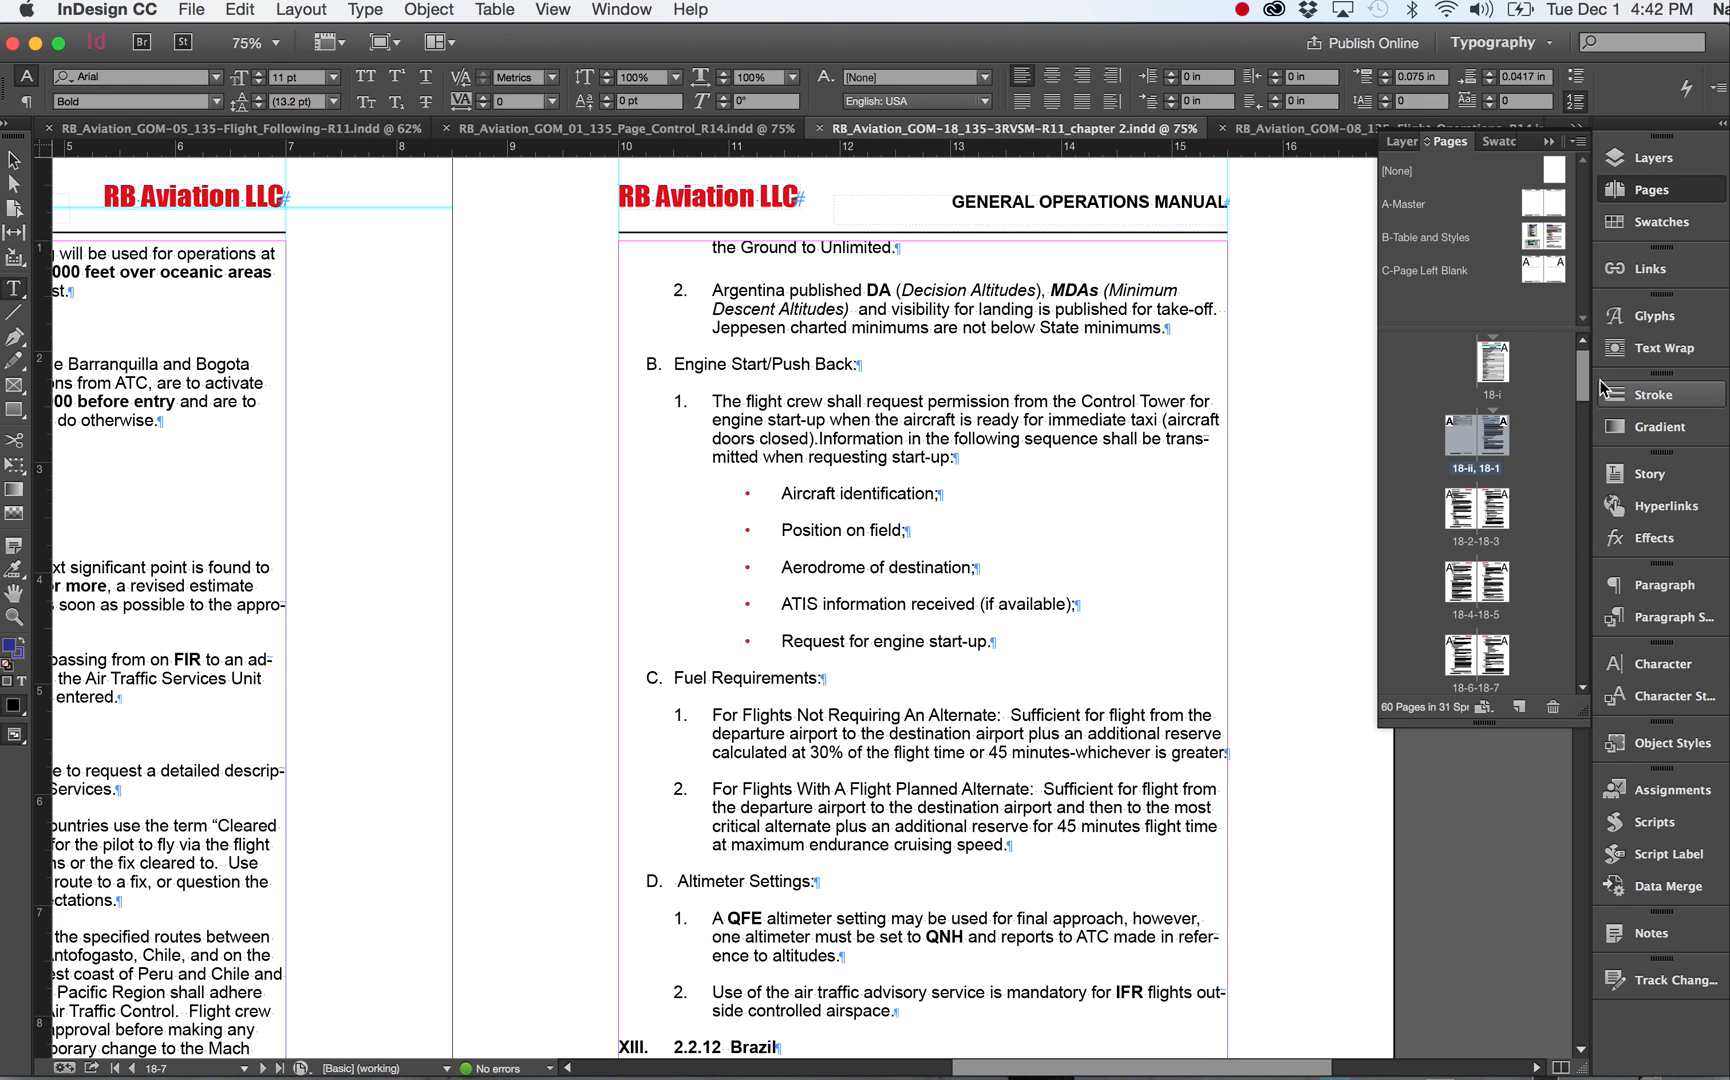
# Go to the last page, 18-58, of the 3RVSM chapter 2 document and examine its left-blank layout.
pyautogui.moveTo(1579, 384); pyautogui.dragTo(1579, 655)
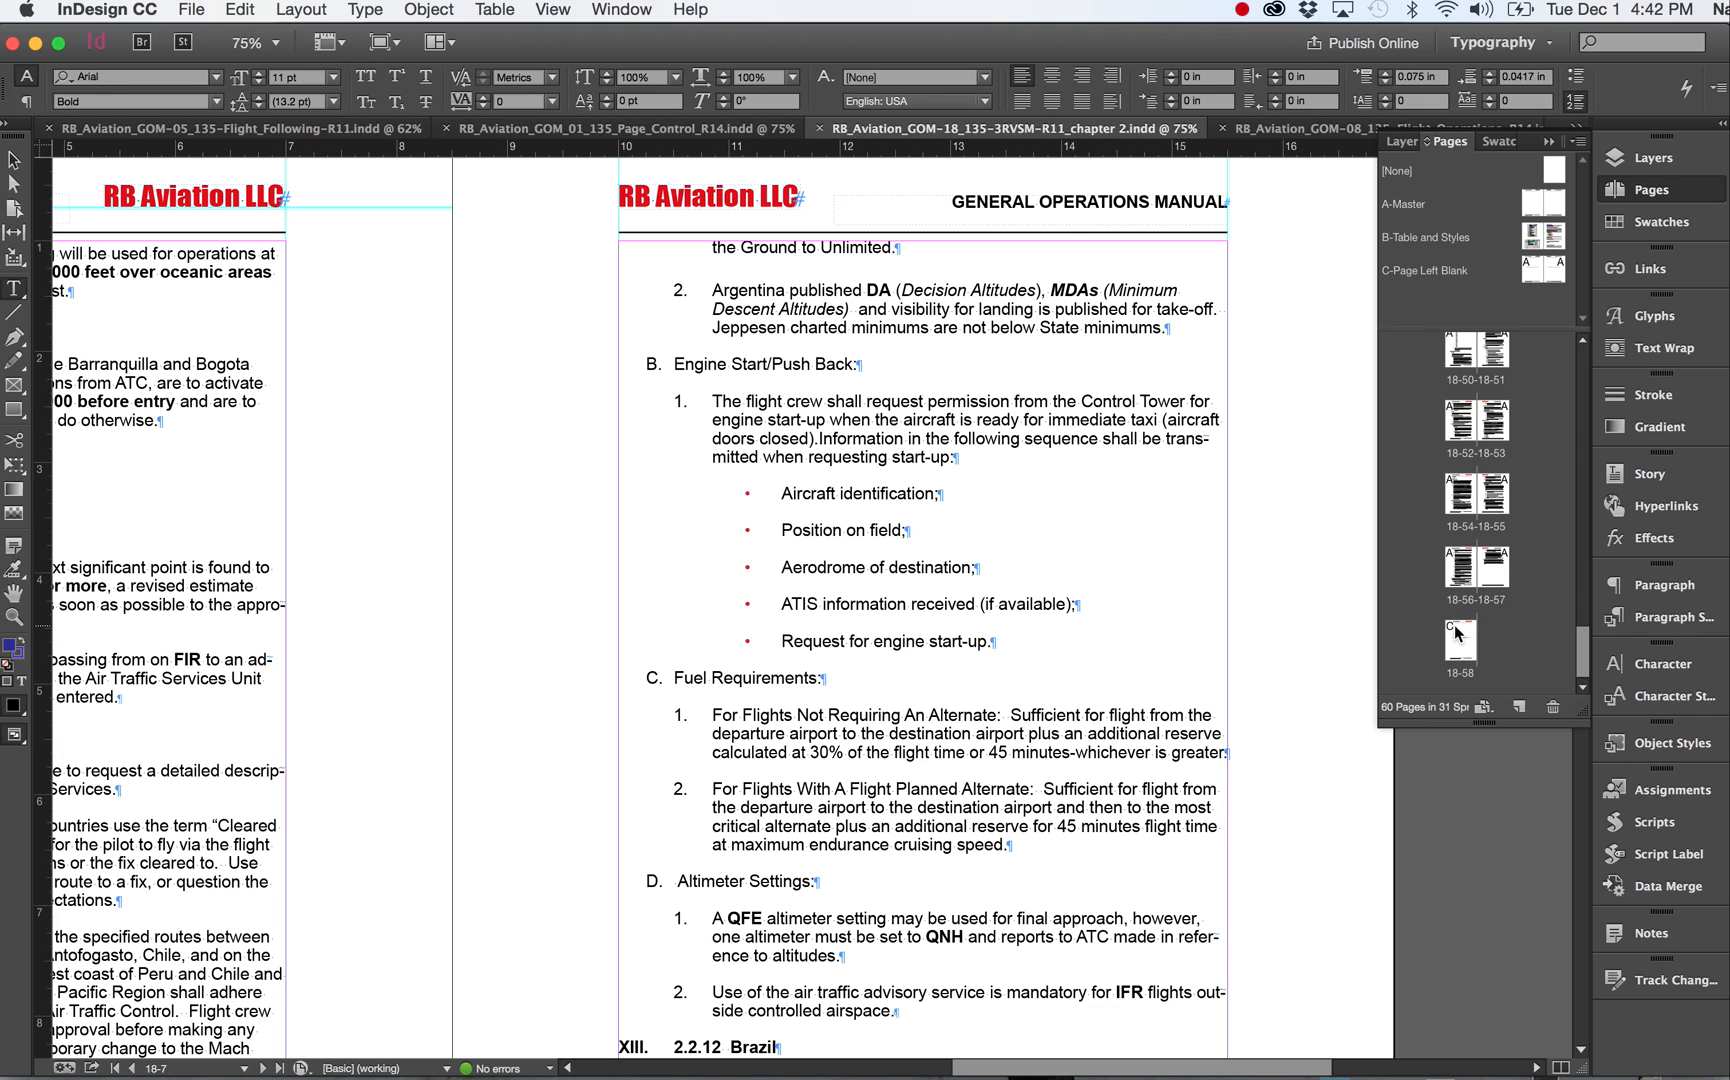
pyautogui.moveTo(1458, 633); pyautogui.dragTo(1452, 629)
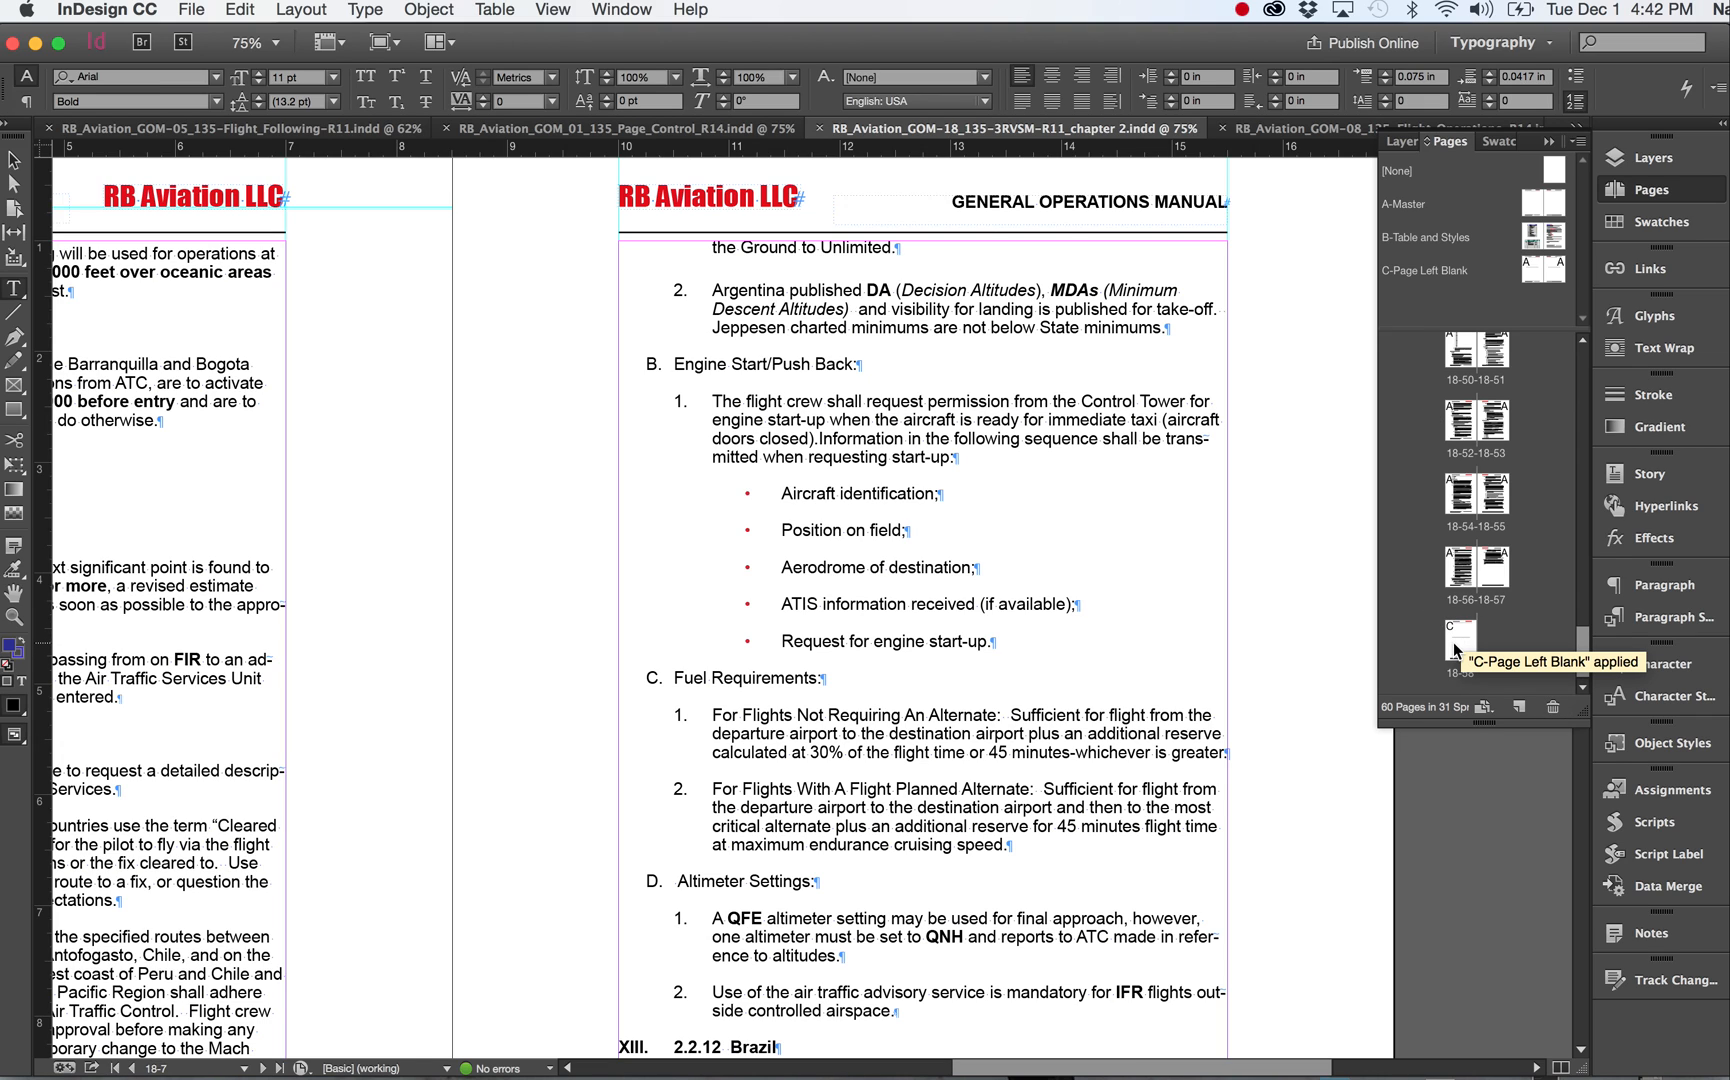
pyautogui.doubleClick(1461, 638)
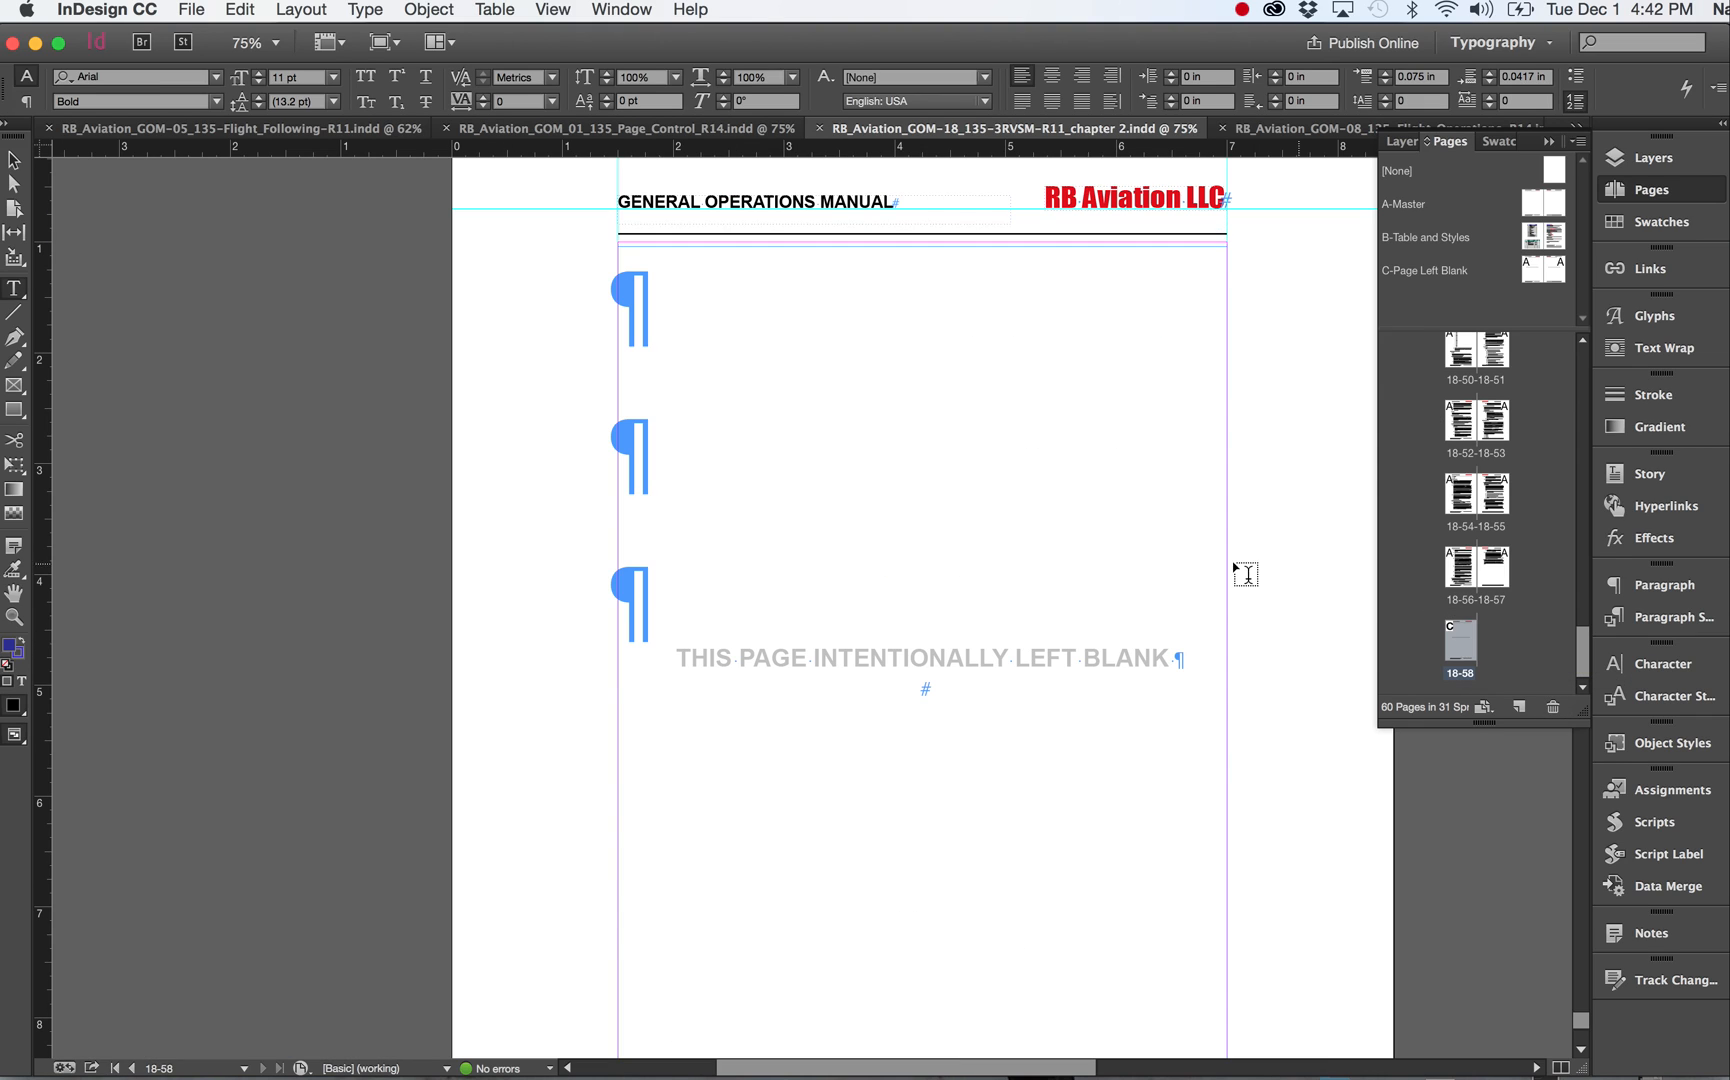
pyautogui.scroll(-5, 1143, 592)
pyautogui.scroll(3, 1143, 592)
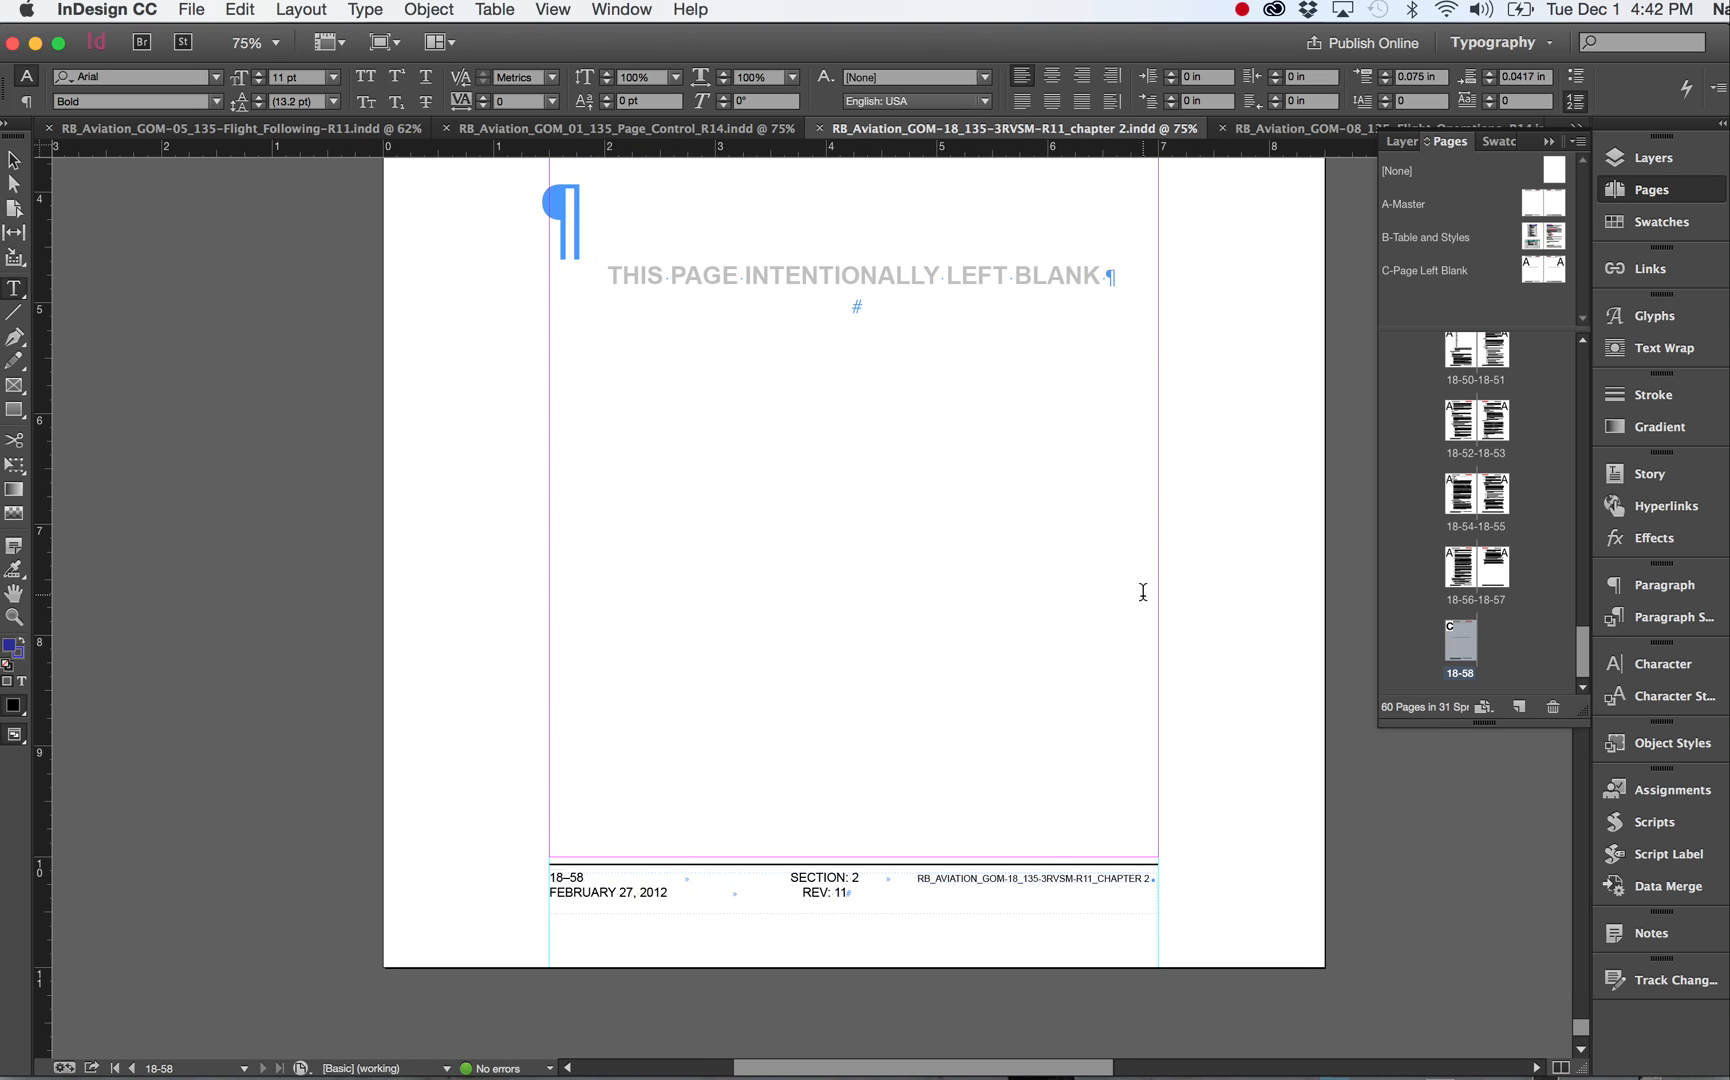
pyautogui.scroll(8, 1143, 592)
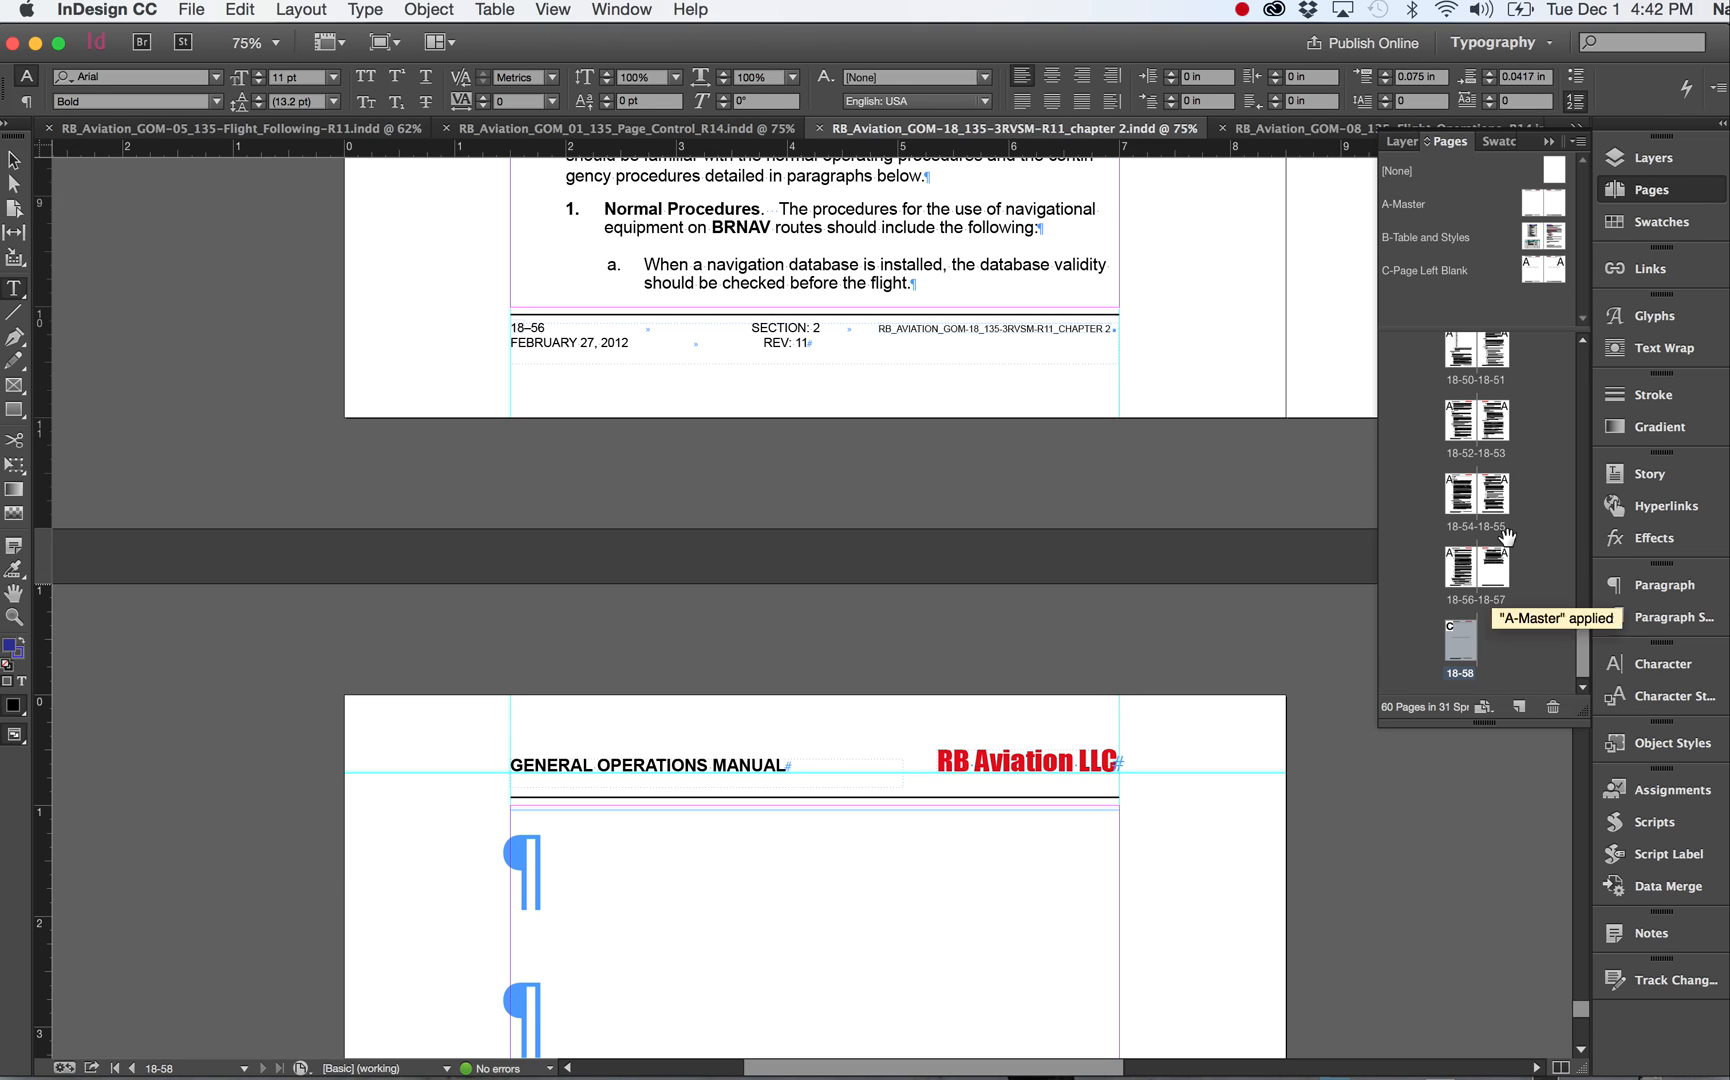
# Apply the A-Master to page 18-58.
pyautogui.click(1529, 197)
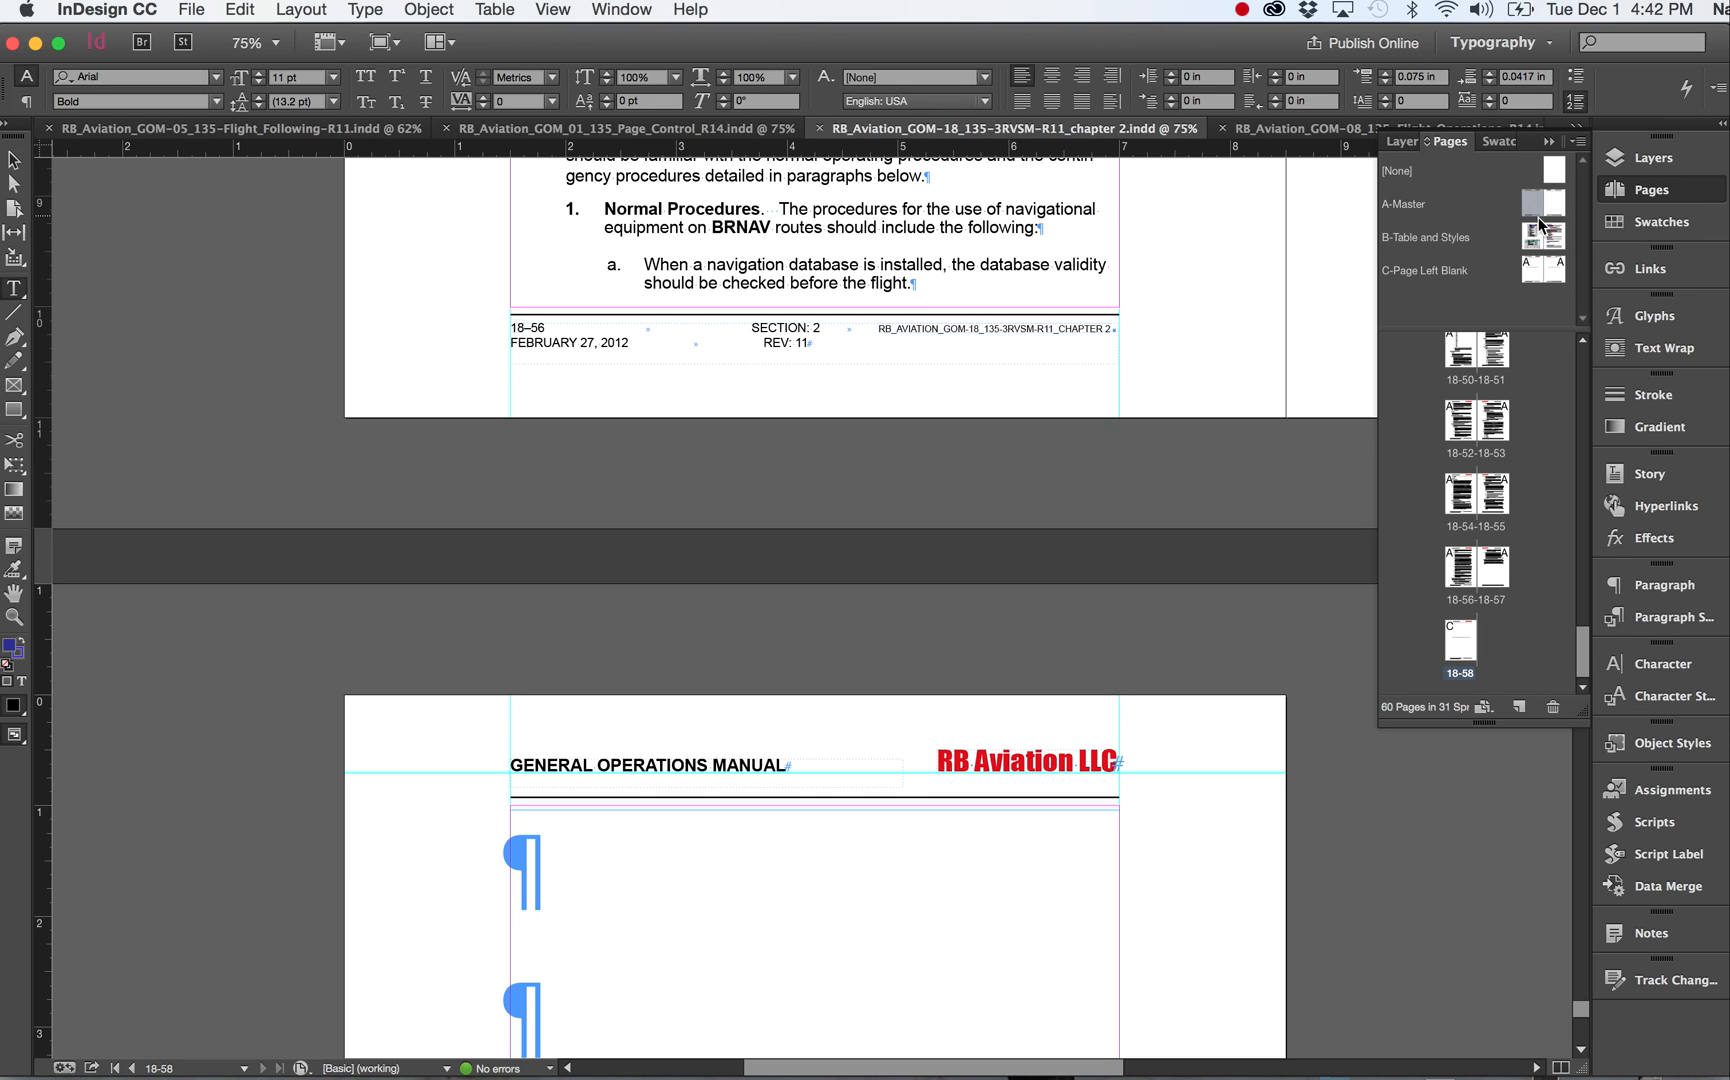
pyautogui.moveTo(1531, 205); pyautogui.dragTo(1461, 642)
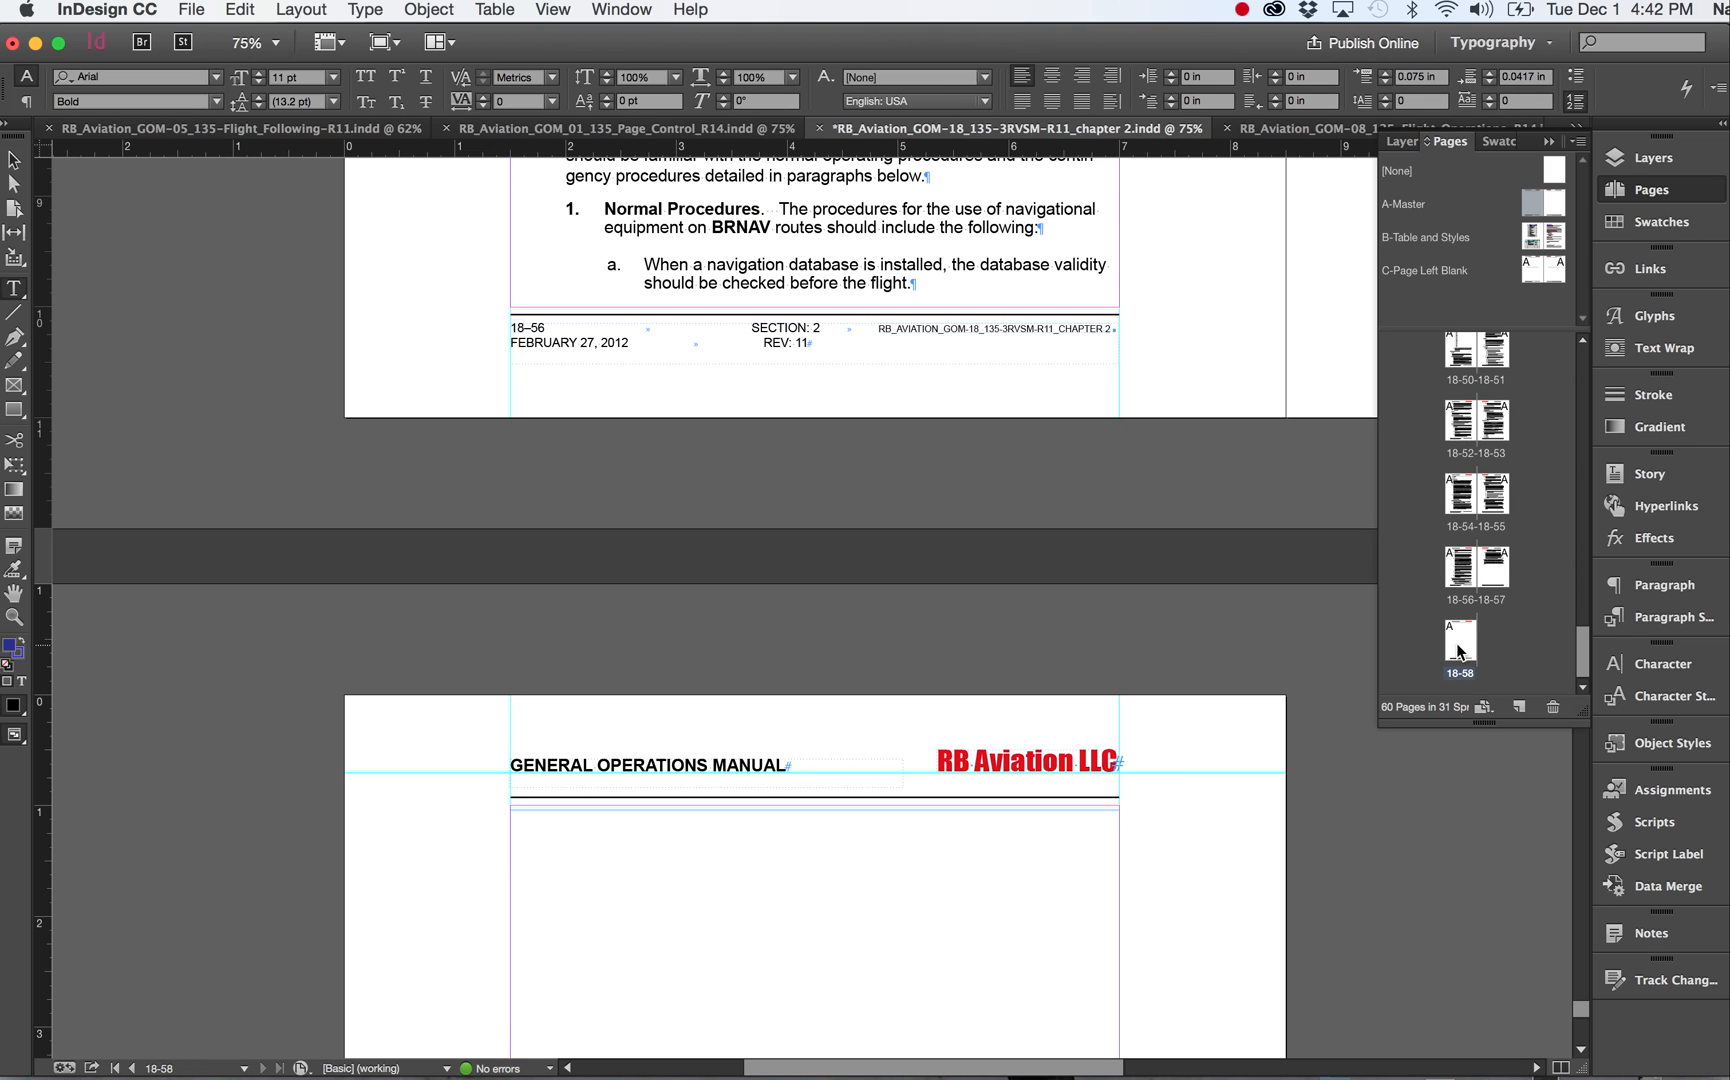
pyautogui.scroll(-10, 1170, 834)
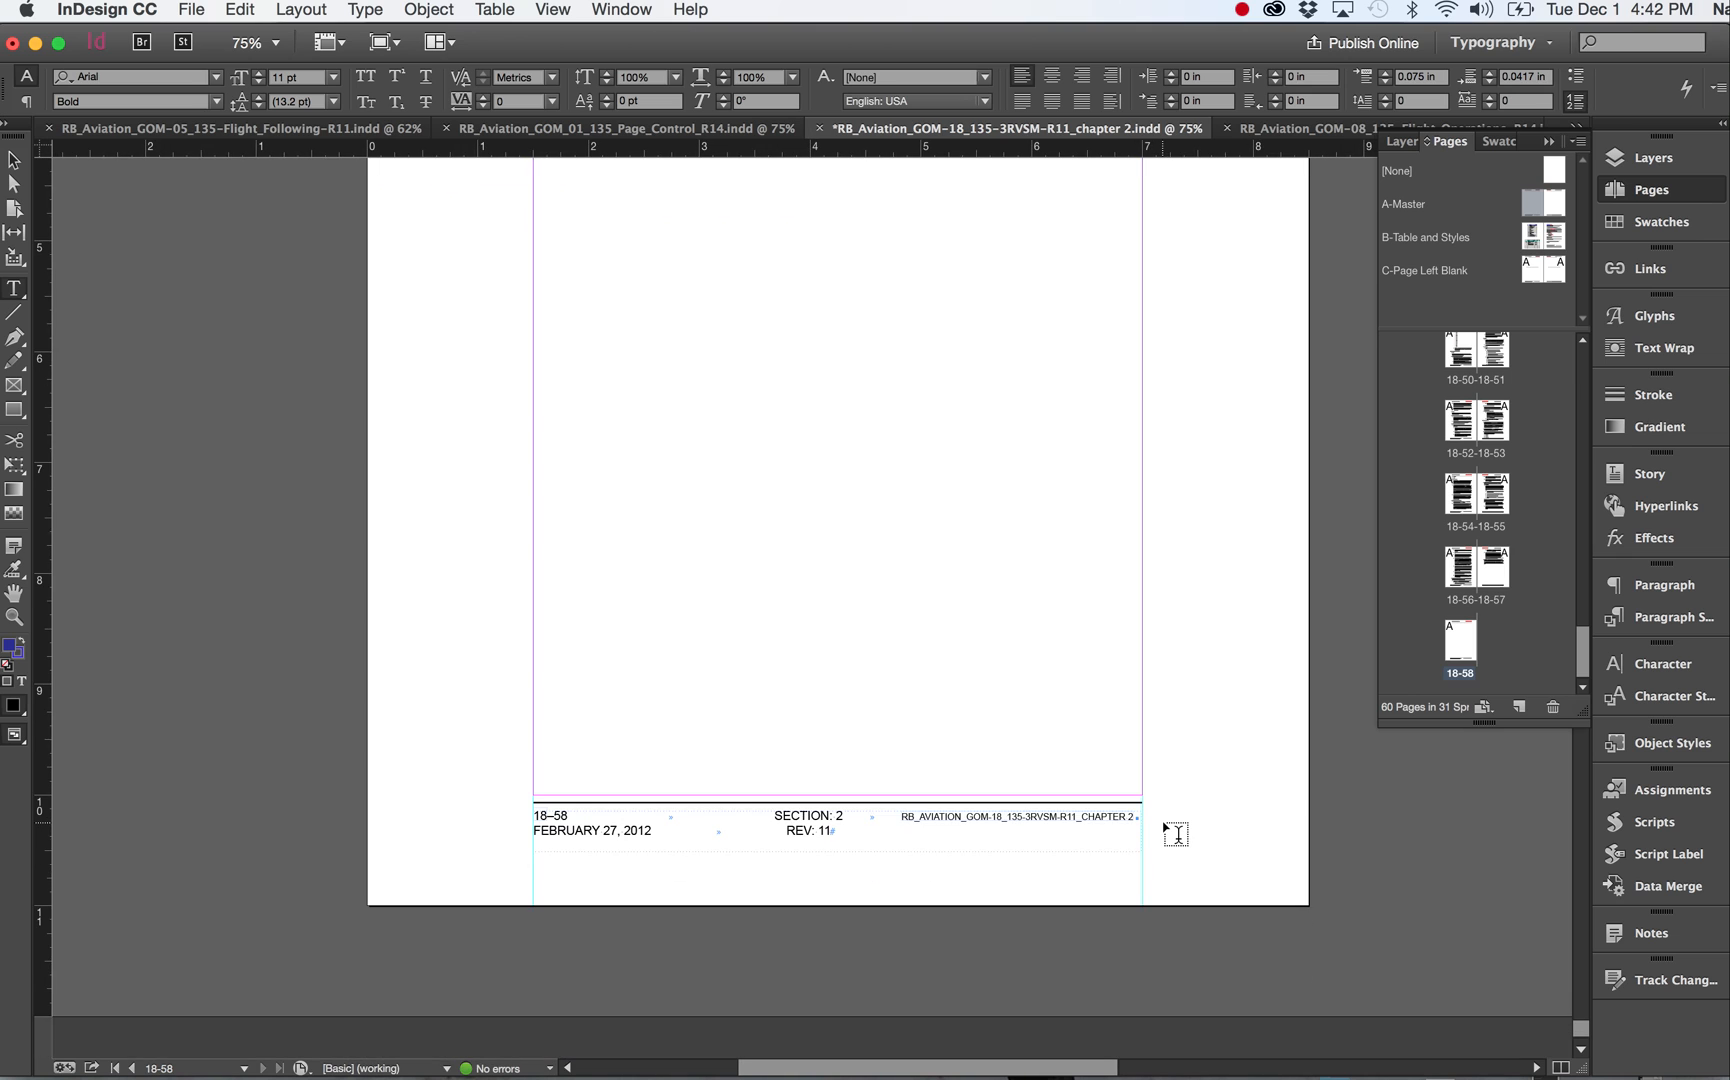
pyautogui.scroll(10, 1175, 834)
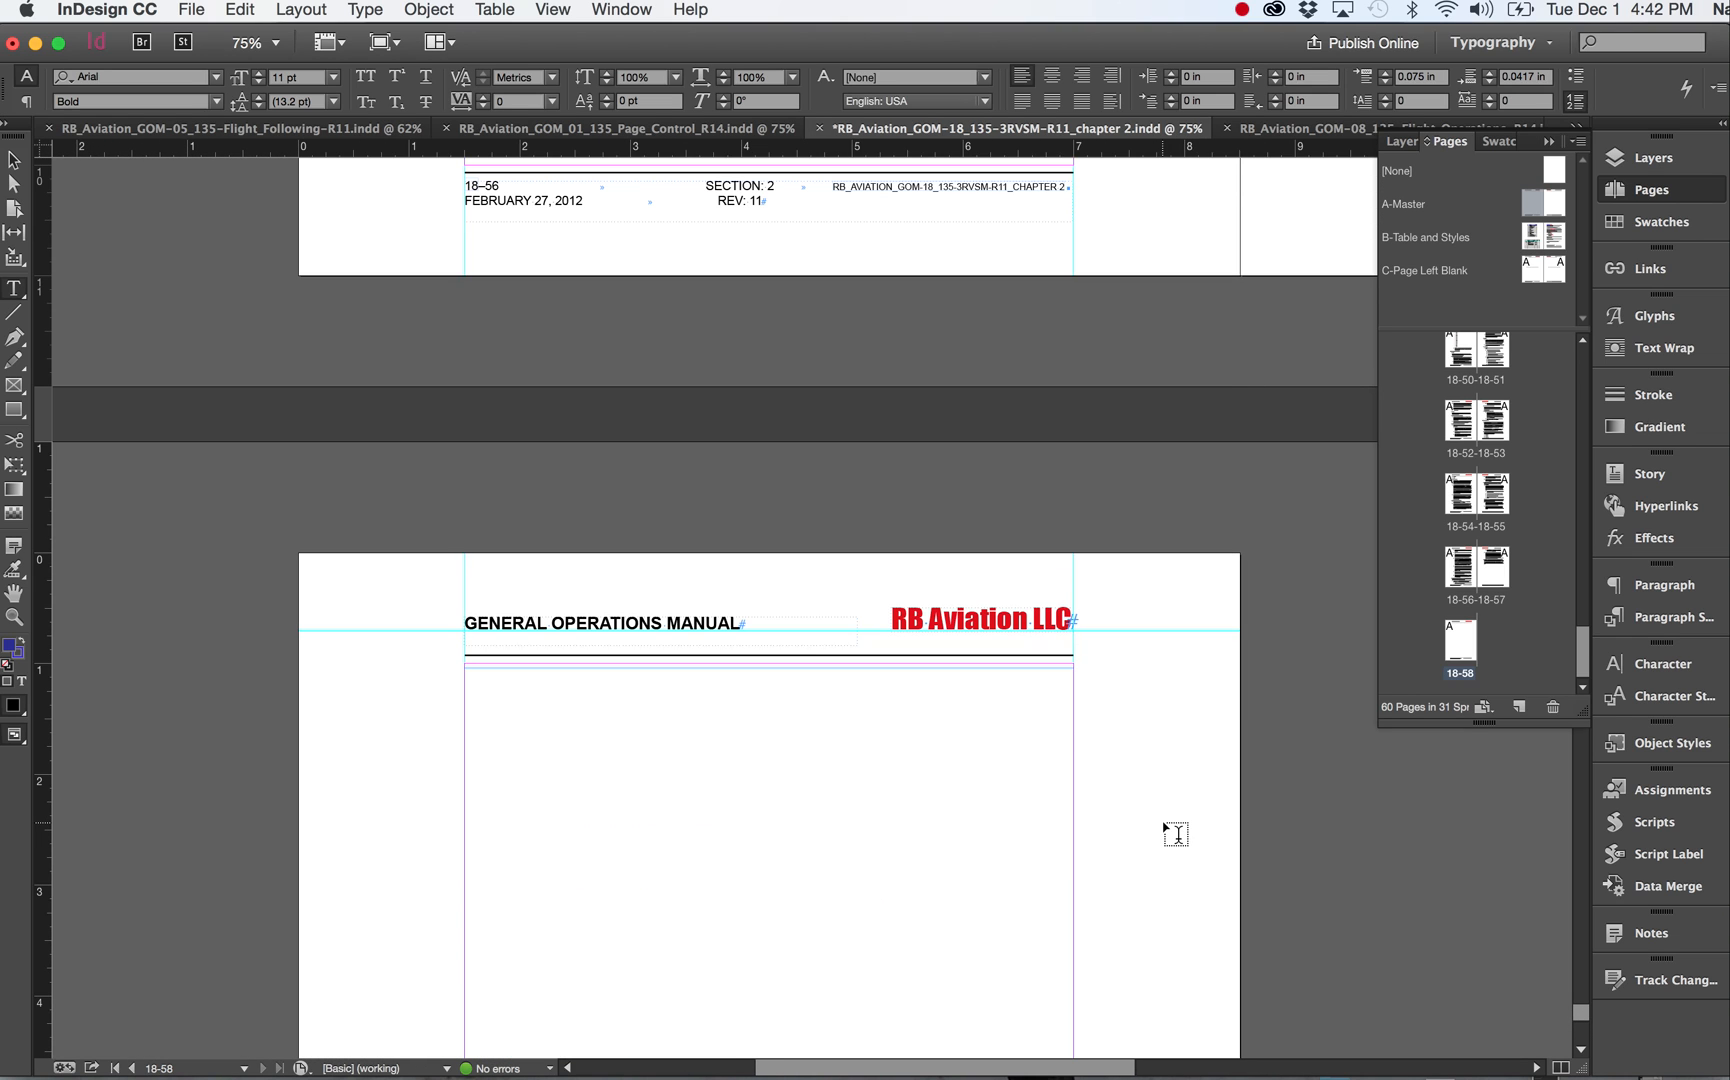
# Reapply the C-Page Left Blank master to page 18-58.
pyautogui.doubleClick(1460, 645)
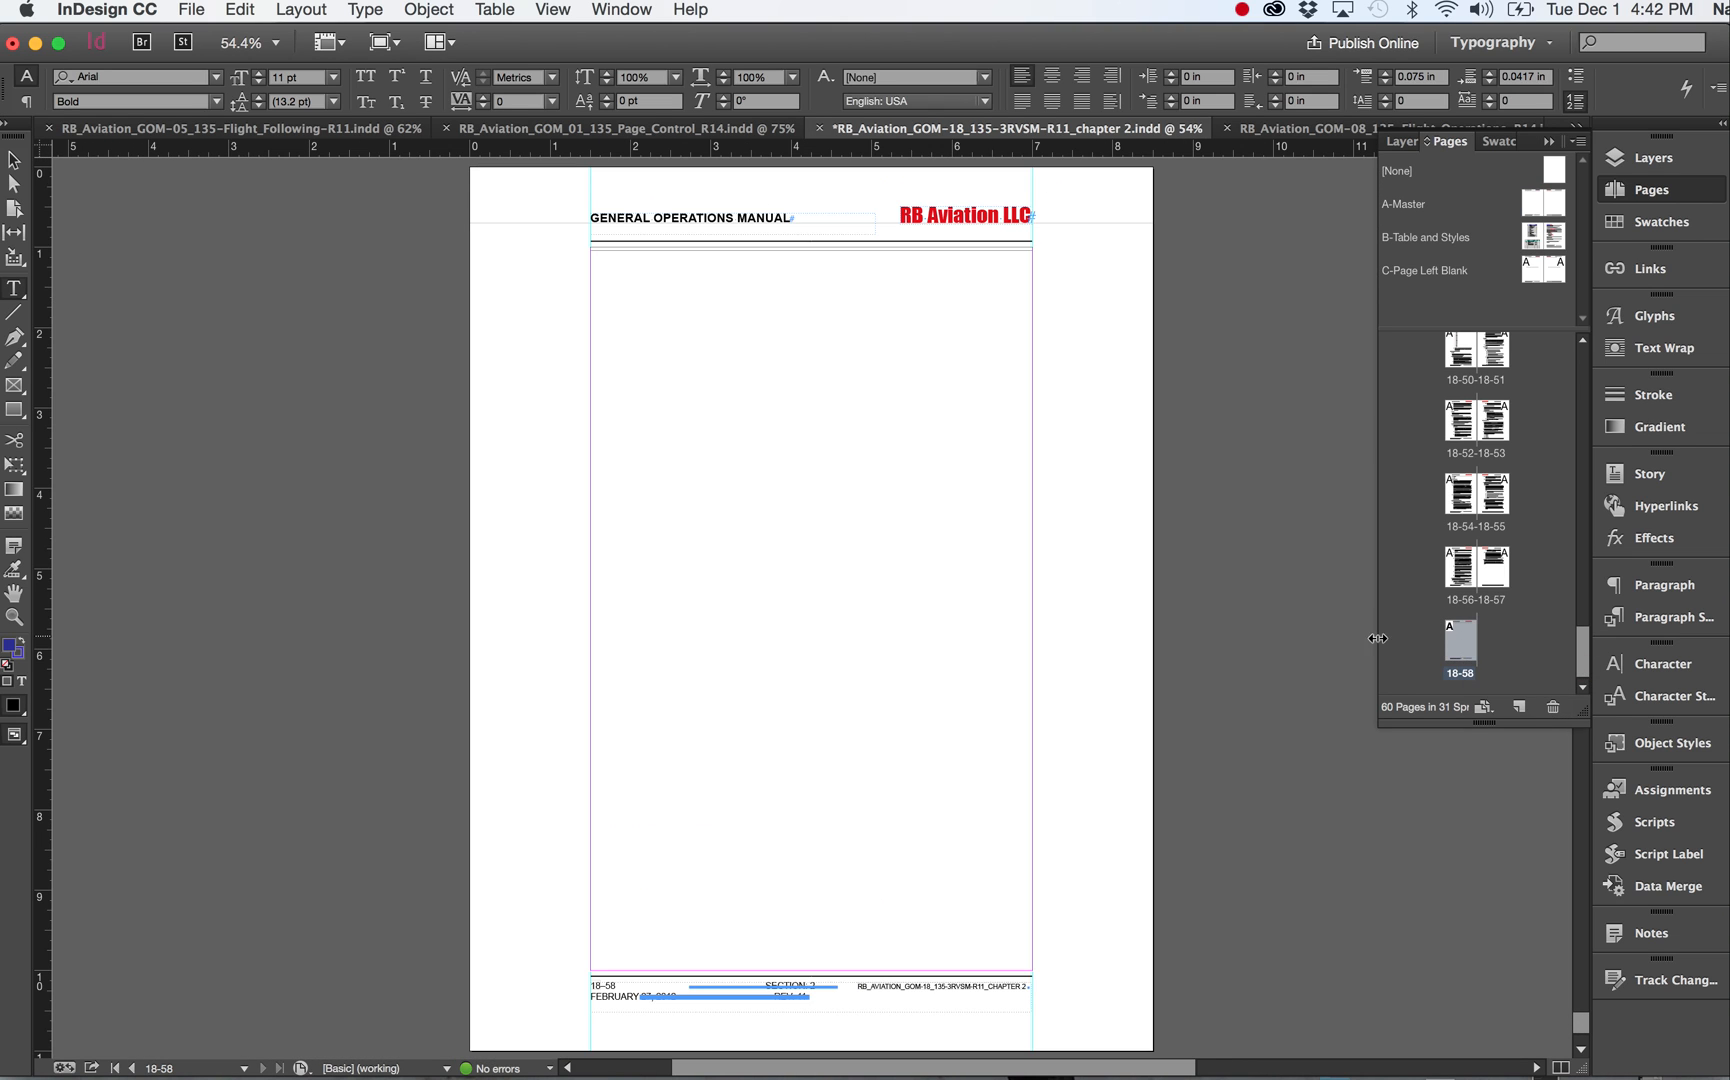
pyautogui.scroll(-3, 898, 745)
pyautogui.scroll(5, 898, 745)
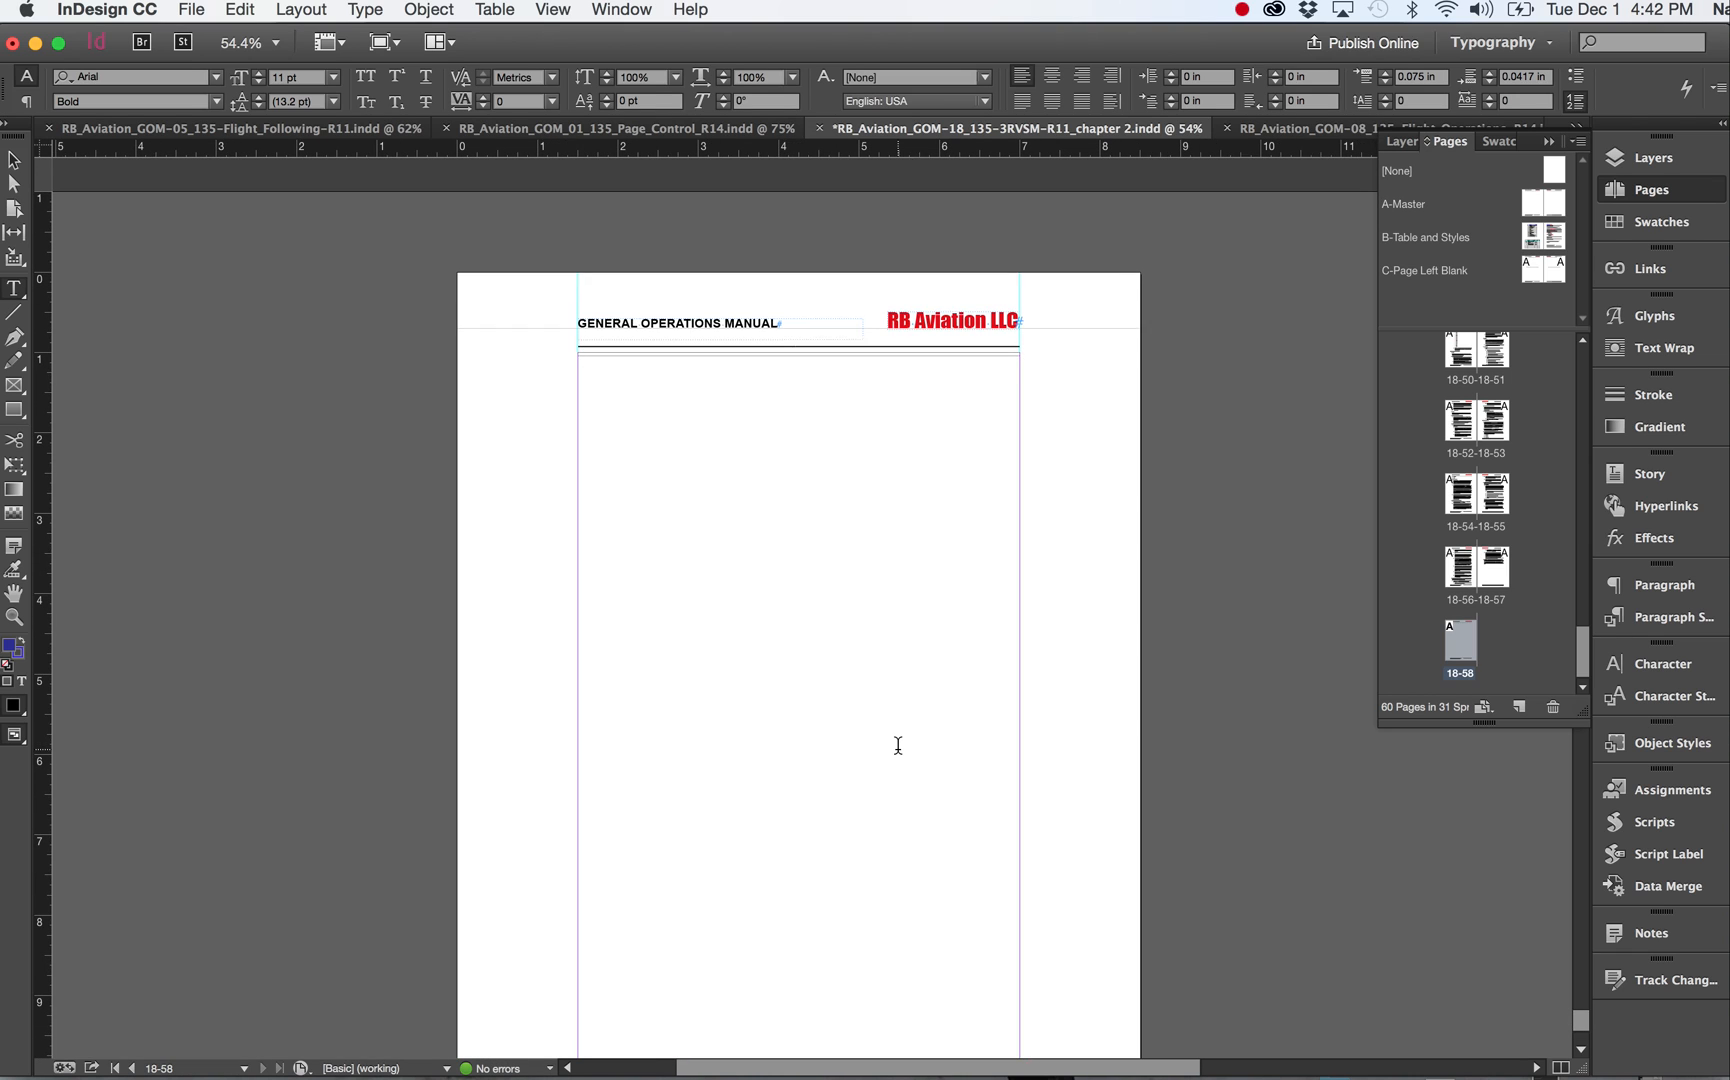
pyautogui.click(1531, 268)
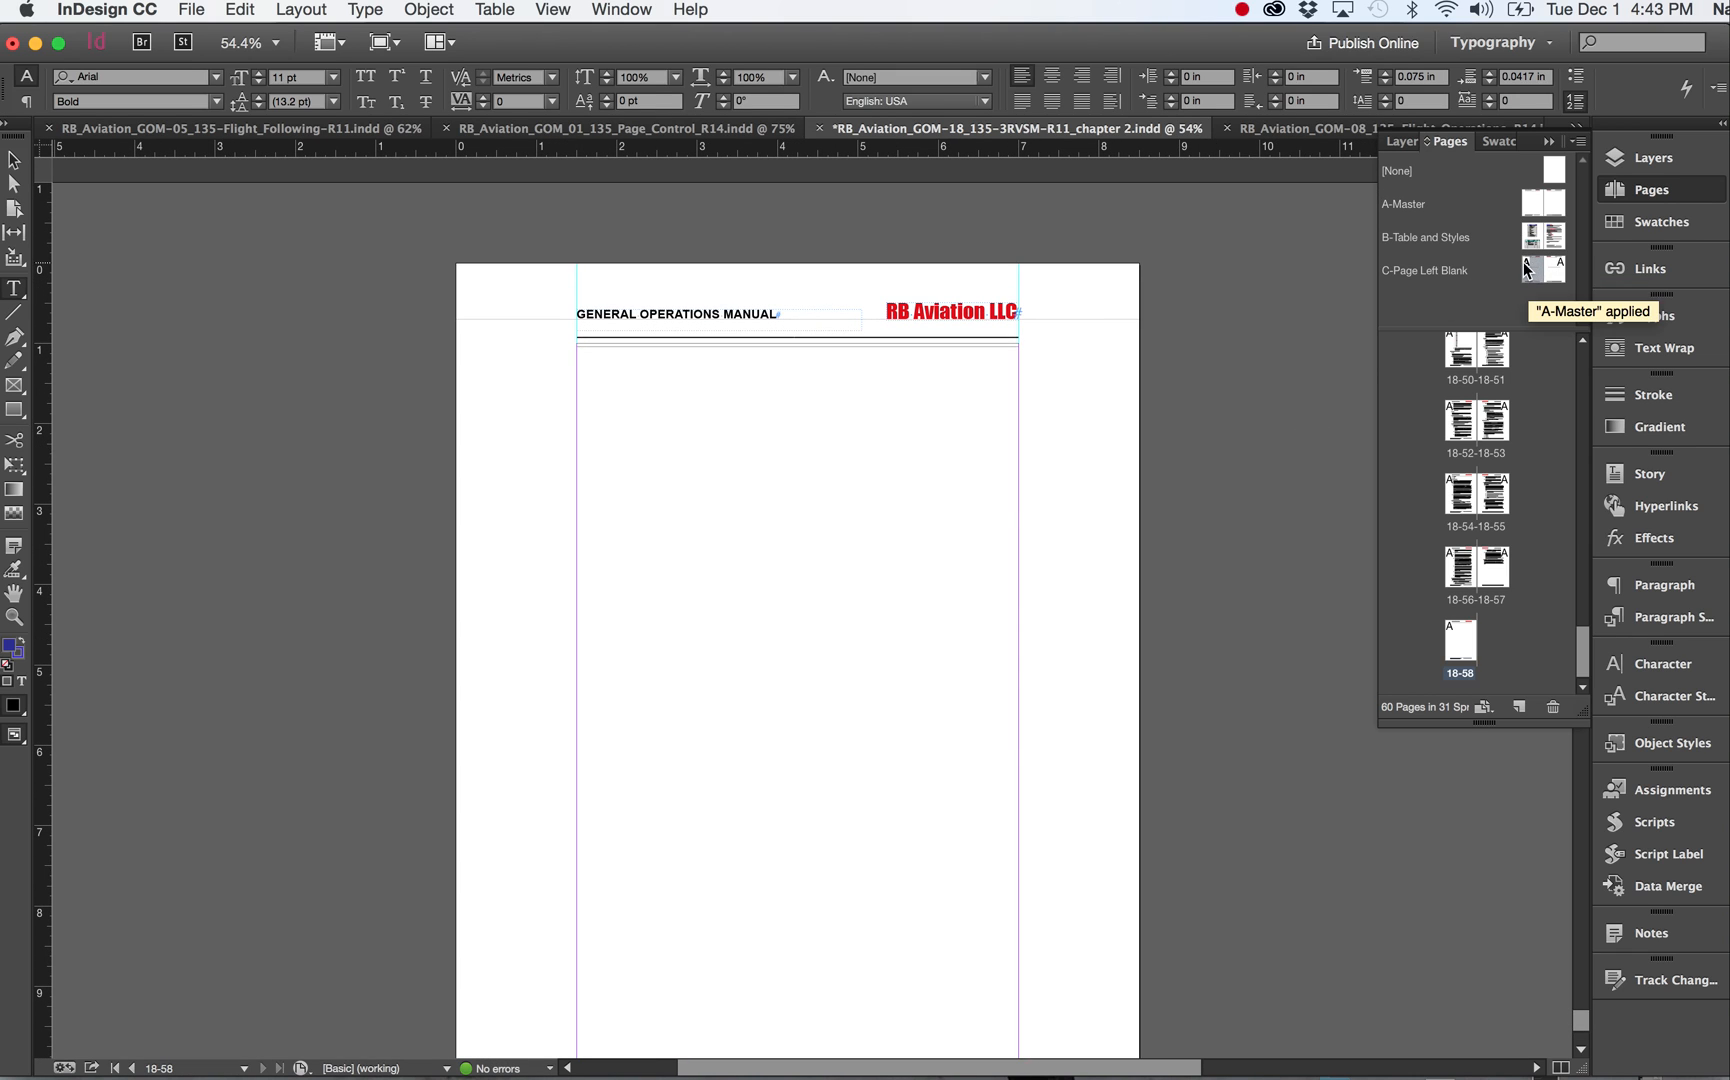
pyautogui.moveTo(1527, 268); pyautogui.dragTo(1467, 640)
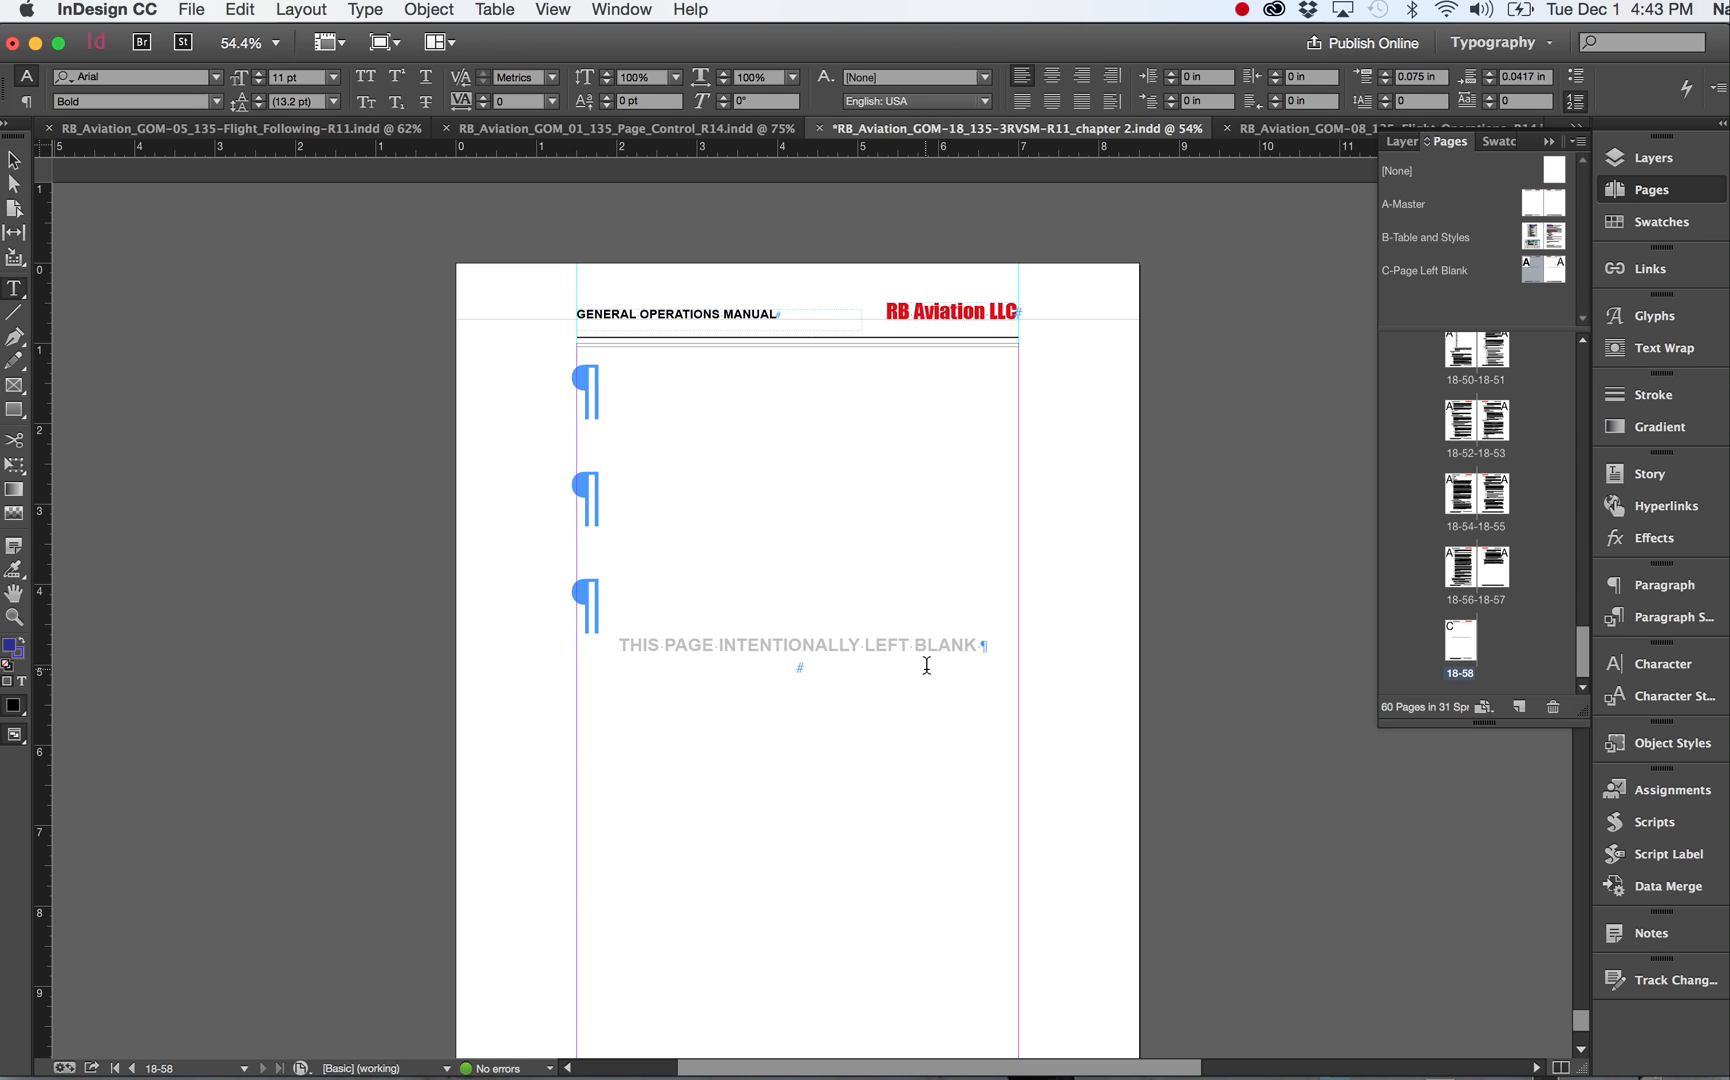
# Switch the screen mode to Preview to view page 18-58 without guides or hidden characters.
pyautogui.scroll(-2, 927, 665)
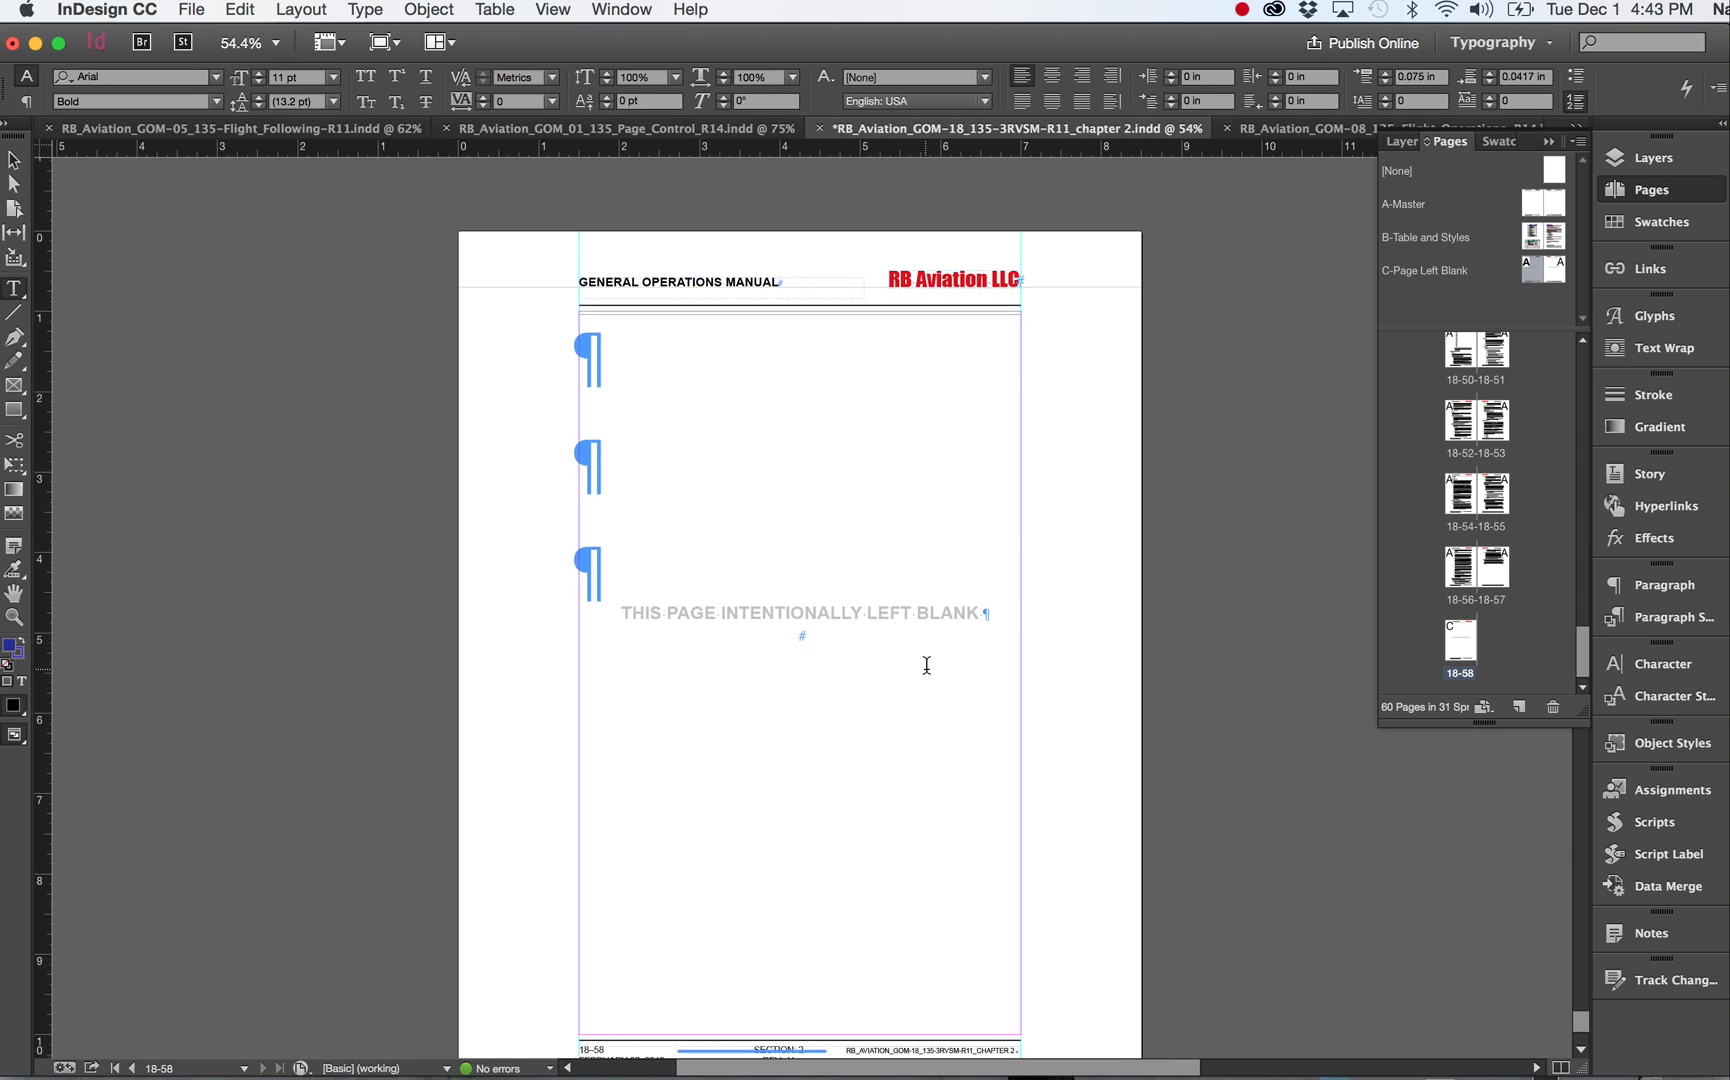
pyautogui.scroll(-2, 927, 665)
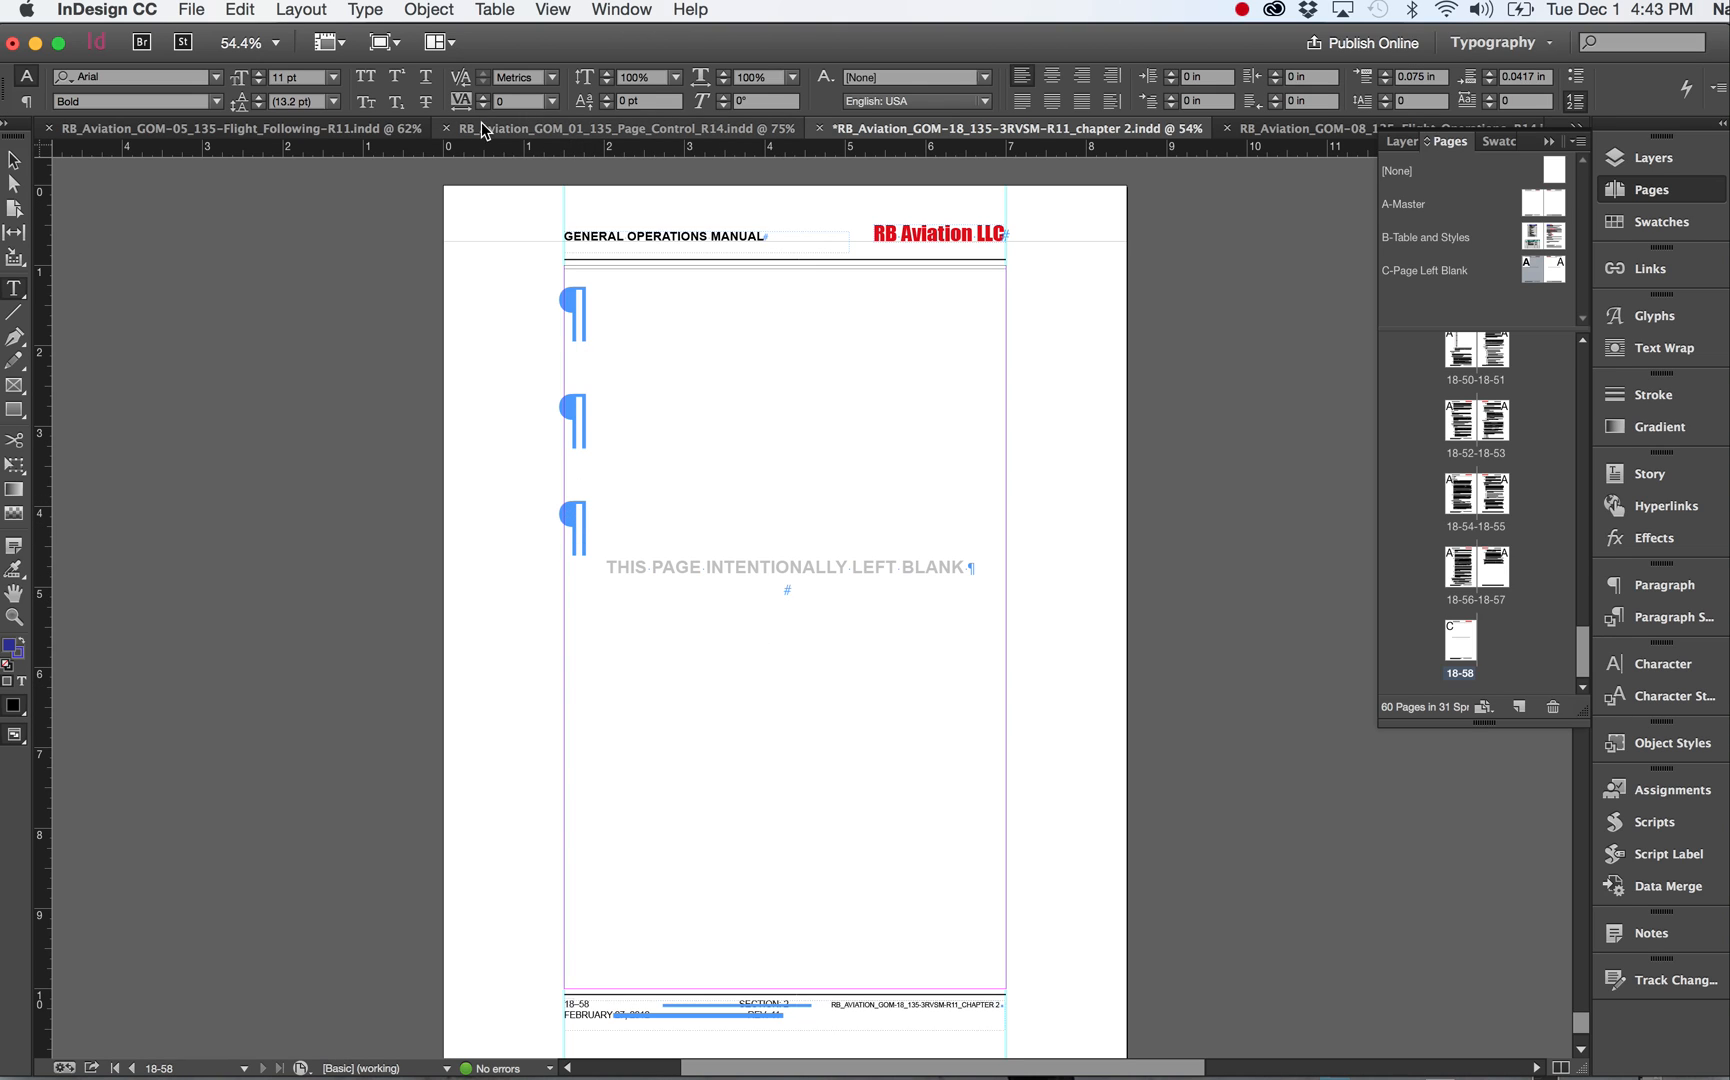
pyautogui.click(398, 47)
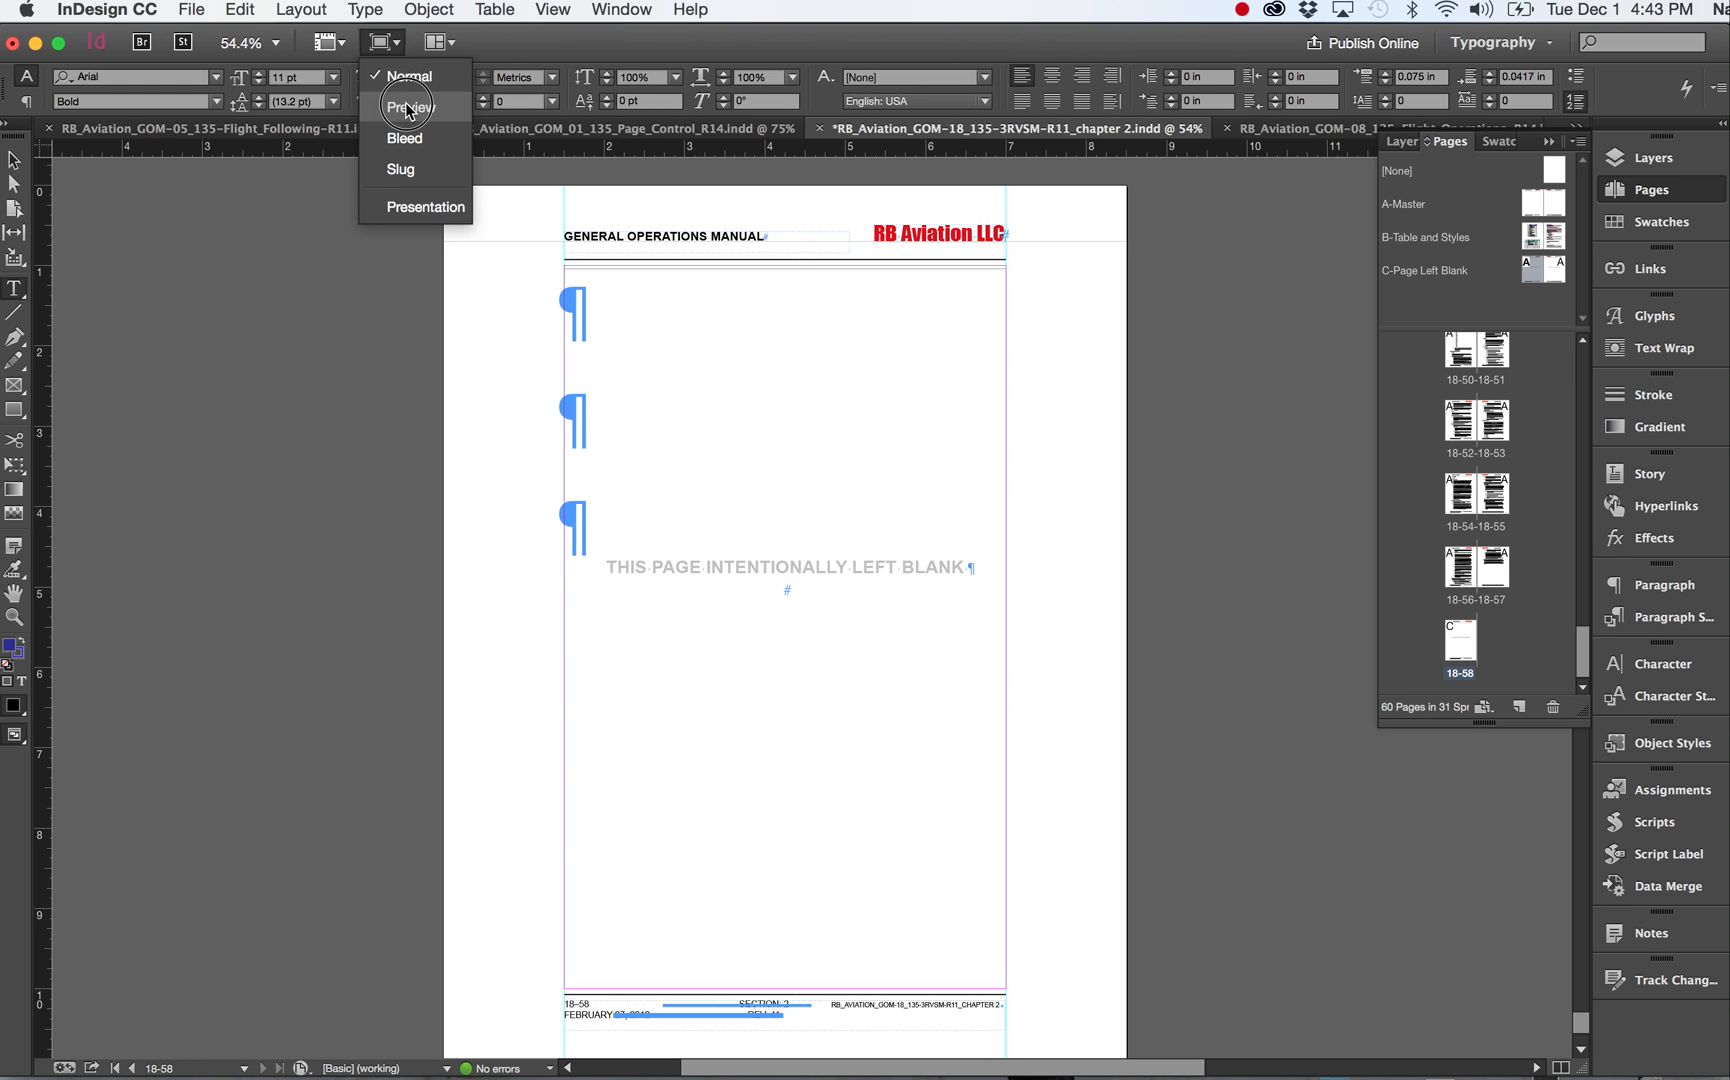
pyautogui.click(406, 82)
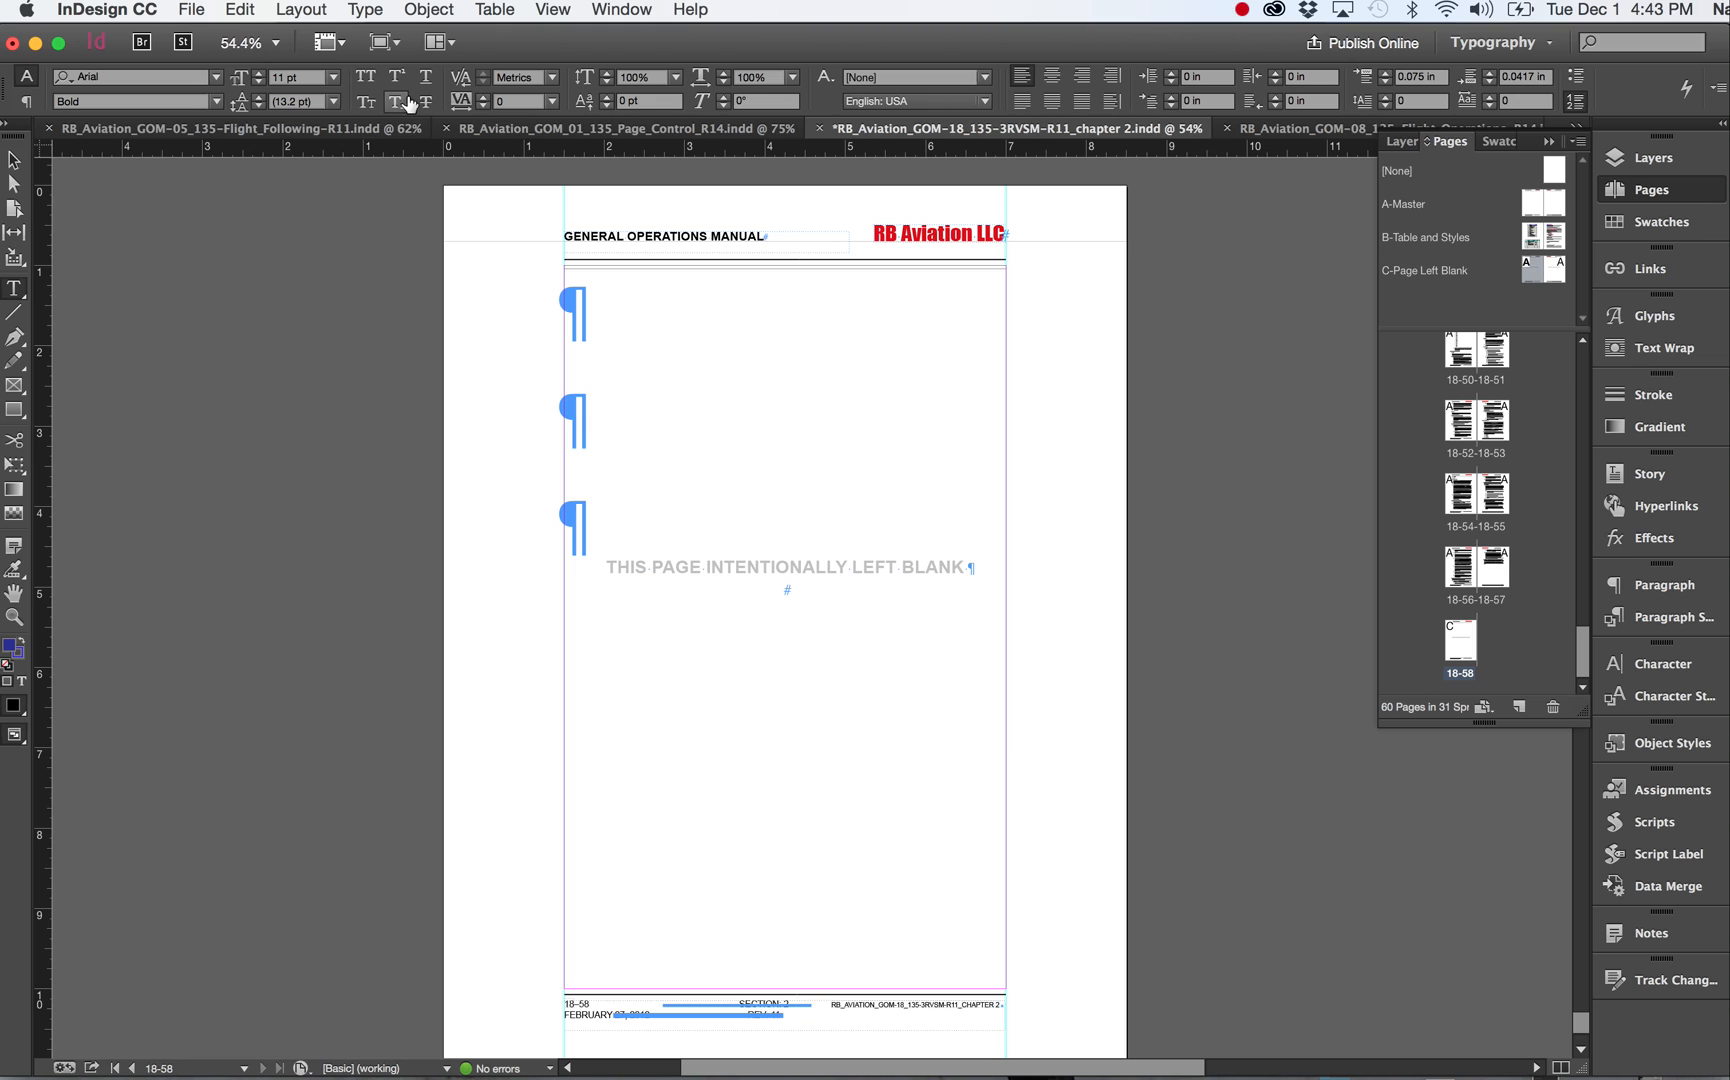
pyautogui.click(385, 42)
pyautogui.click(410, 105)
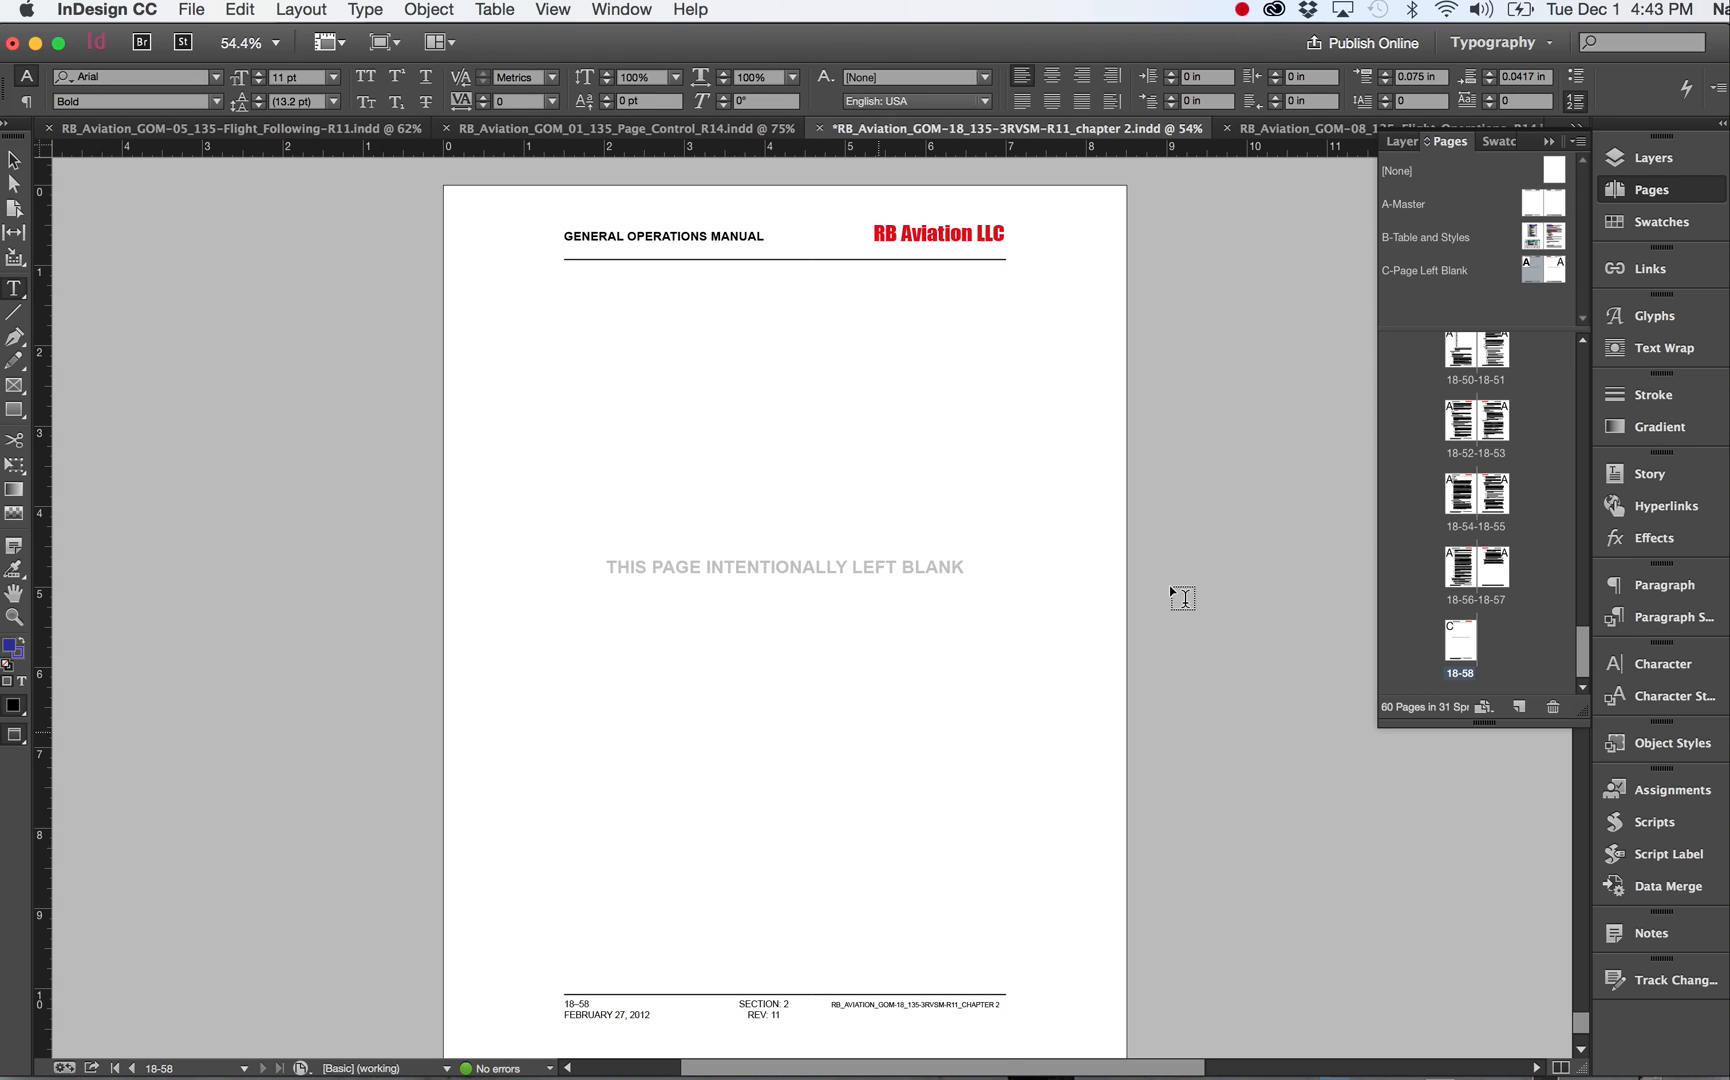
# Open spreads 18-54–18-55 and 18-52–18-53 in Preview, then return the screen mode to Normal.
pyautogui.doubleClick(1470, 491)
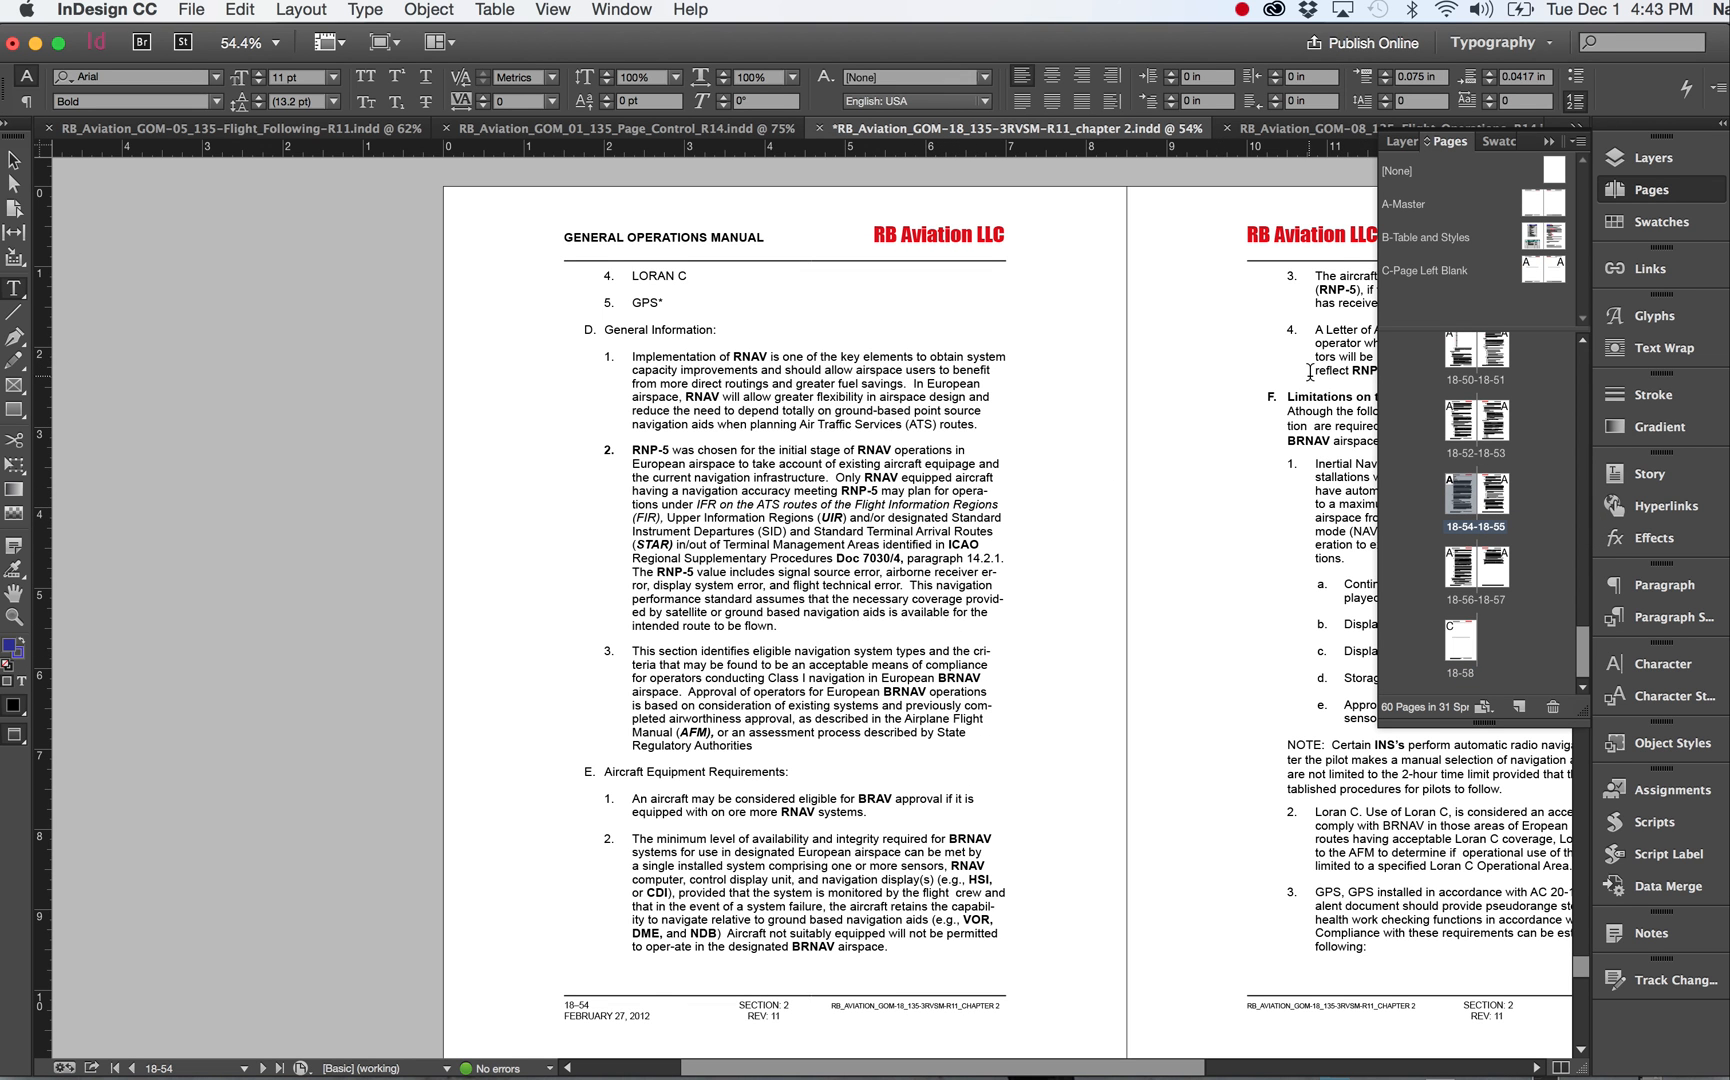
pyautogui.doubleClick(1462, 428)
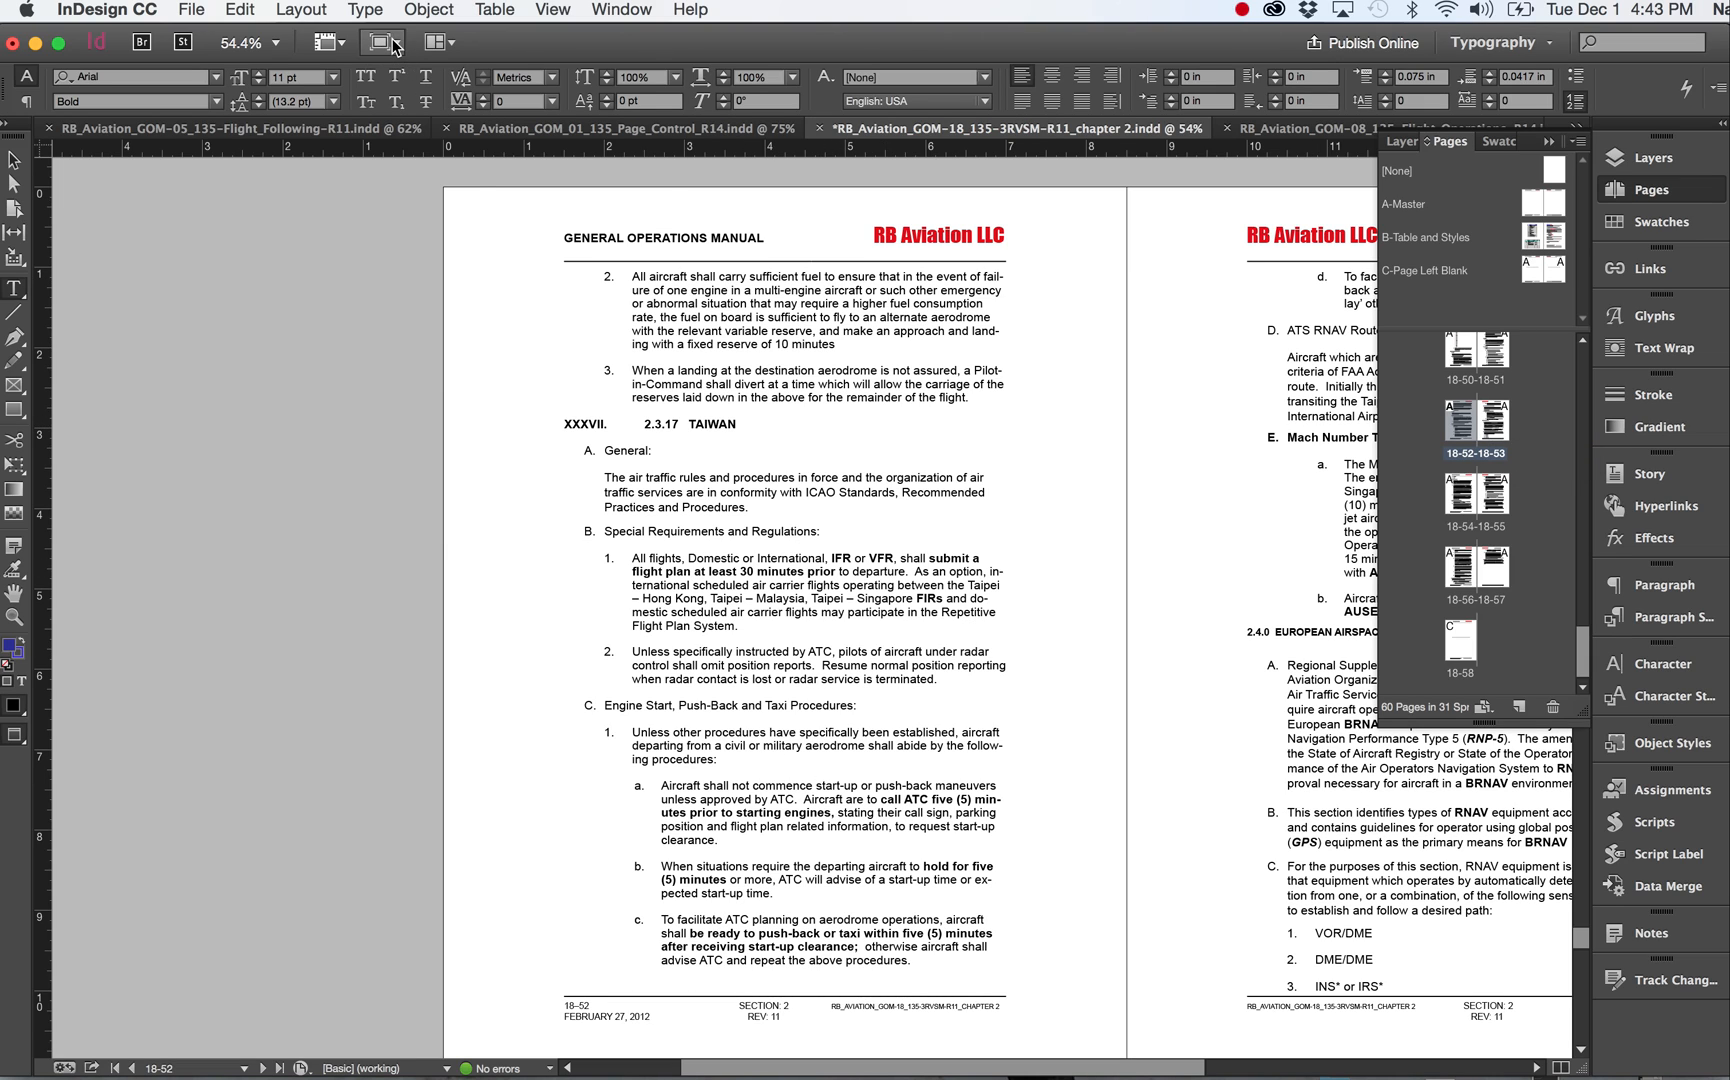
pyautogui.click(378, 50)
pyautogui.click(412, 82)
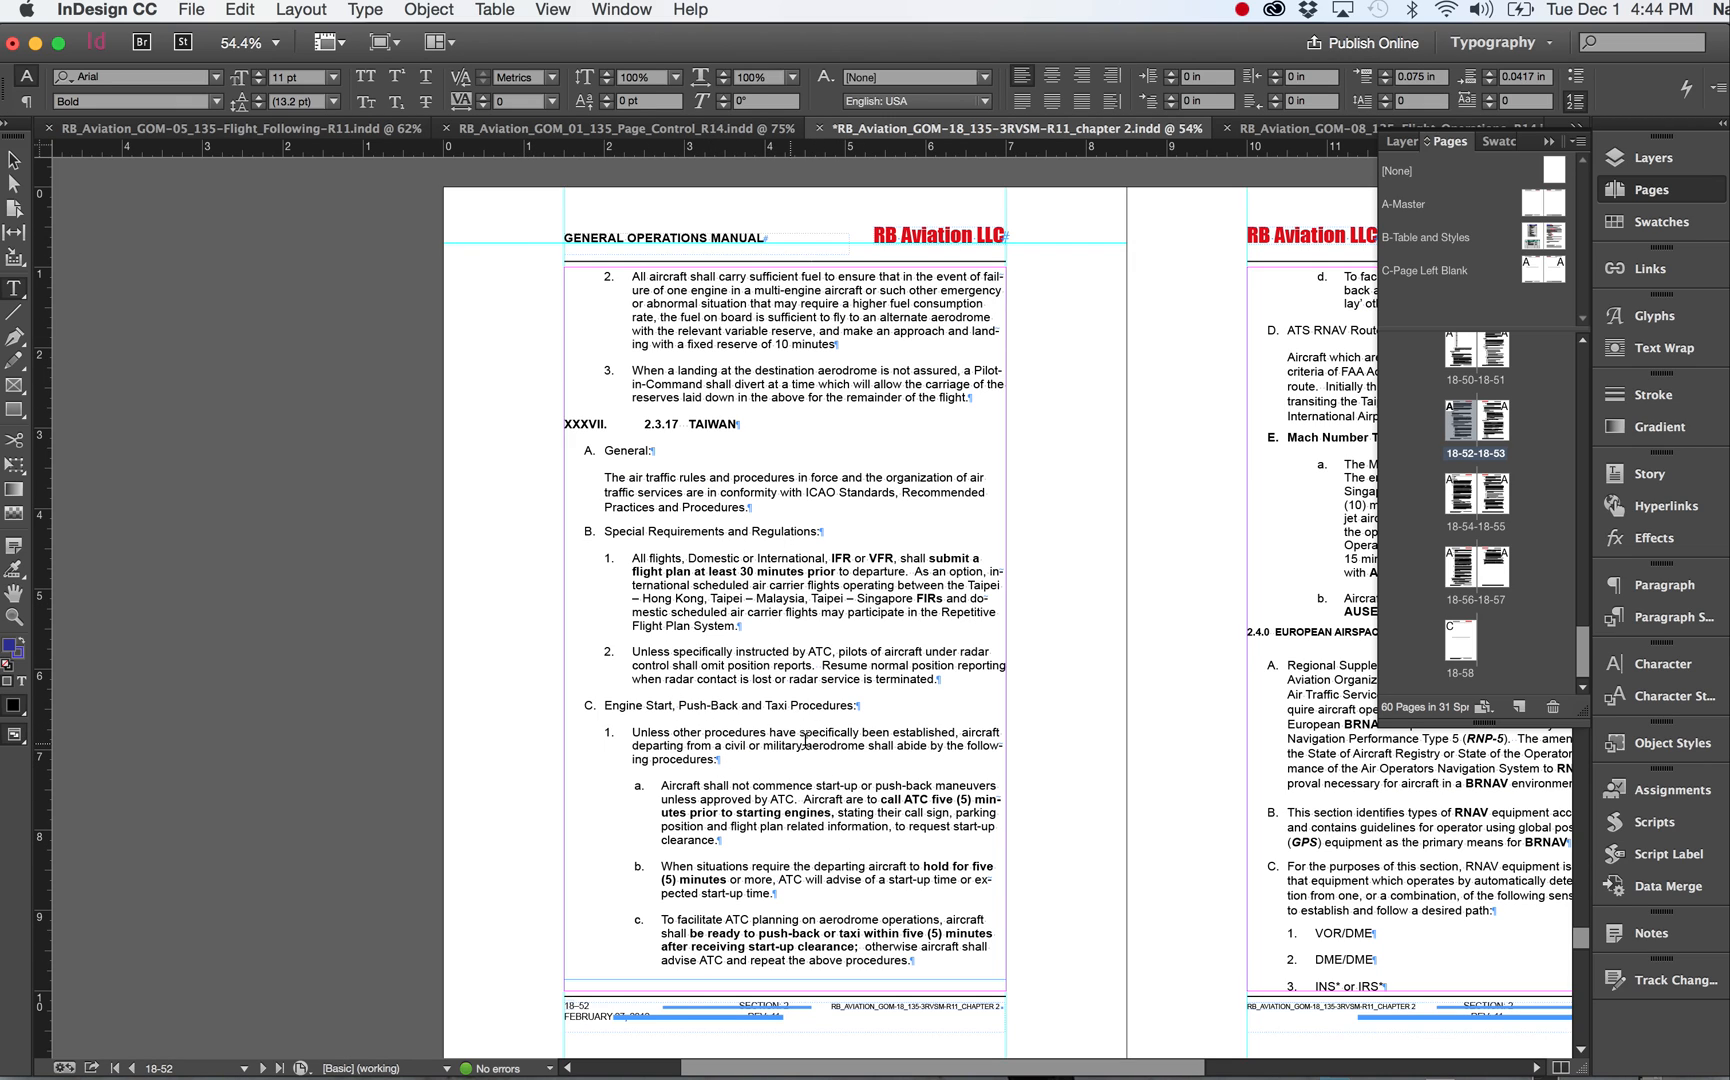
# Zoom in on page 18-52 and examine its body text and footer fields.
pyautogui.press('z')
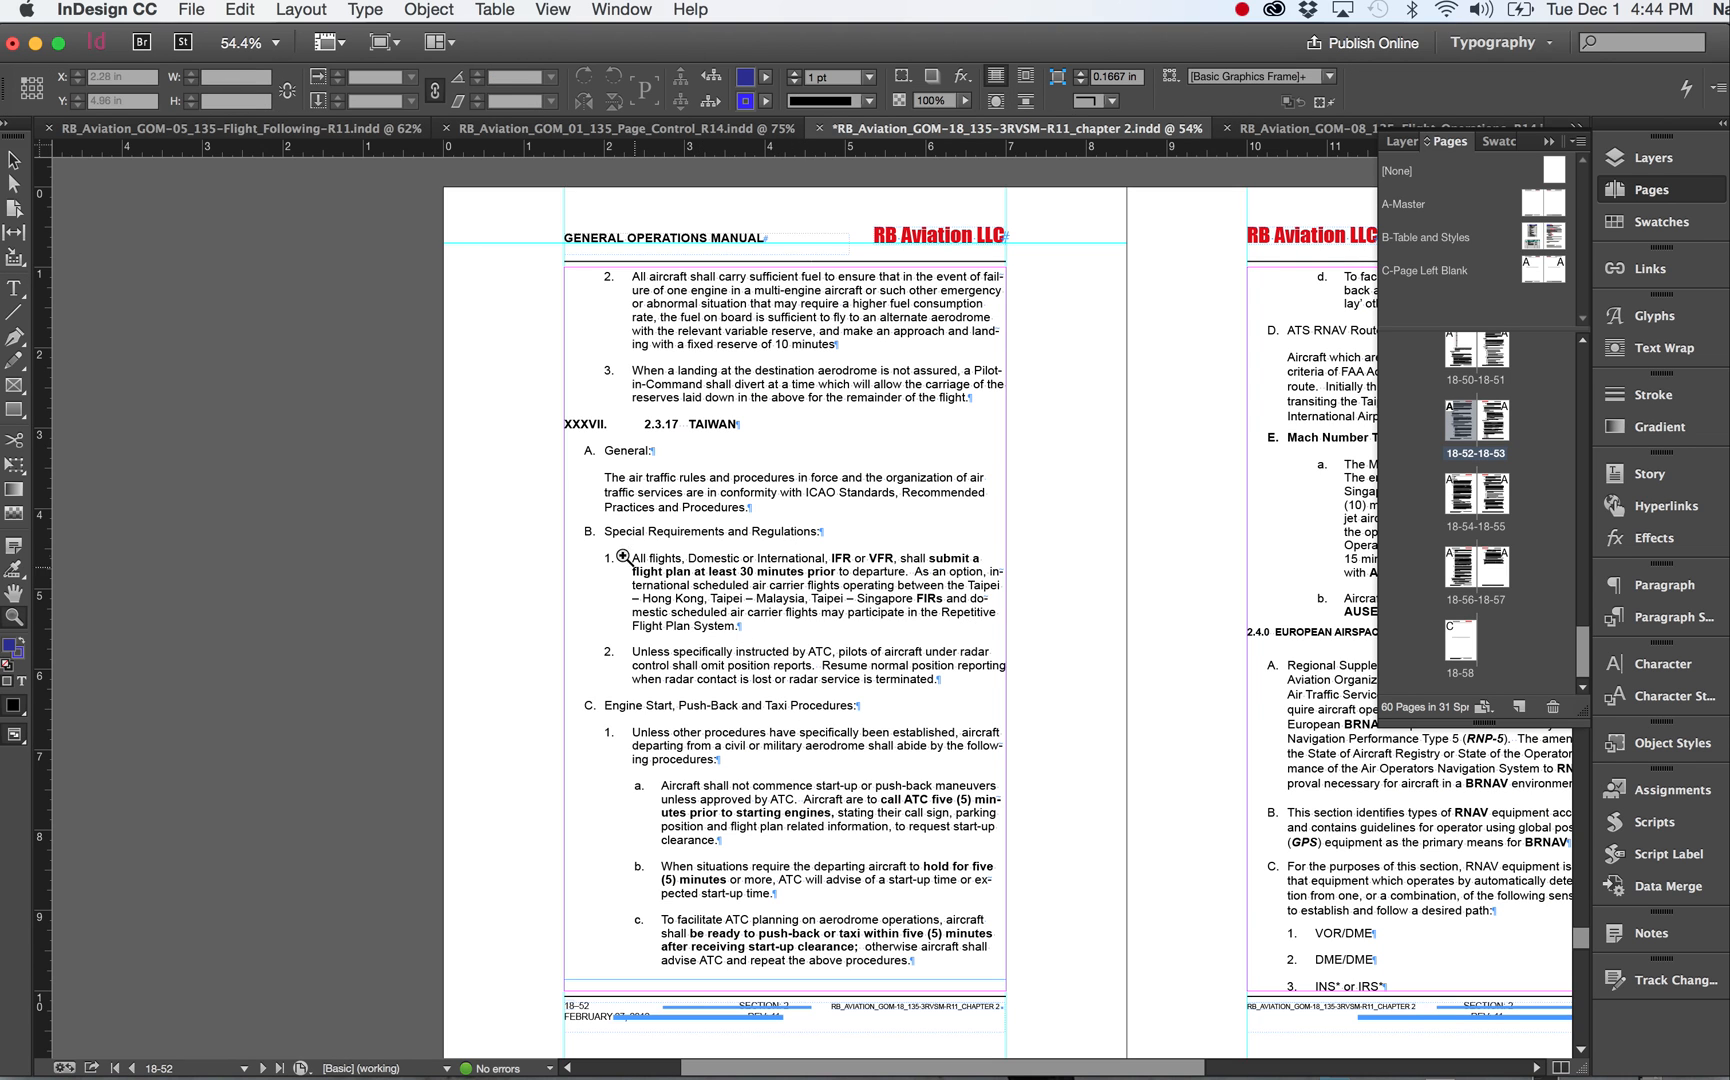
pyautogui.moveTo(588, 433); pyautogui.dragTo(911, 654)
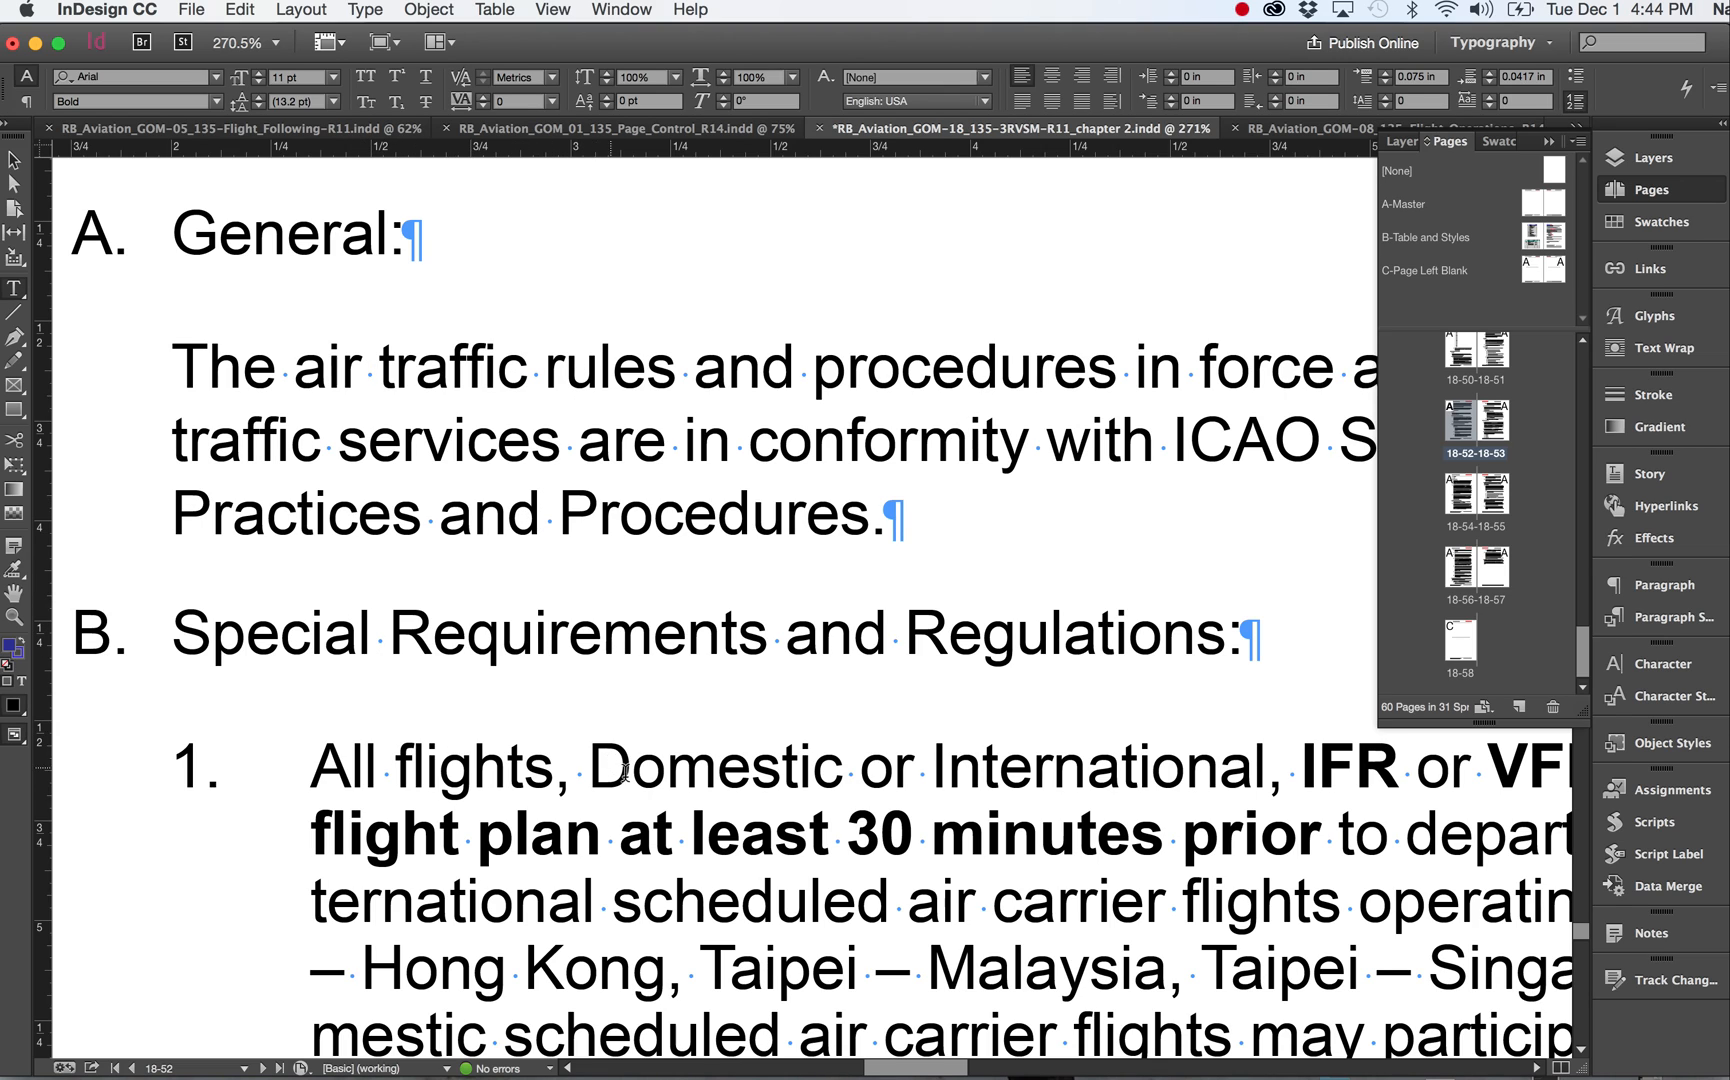
pyautogui.scroll(-12, 839, 845)
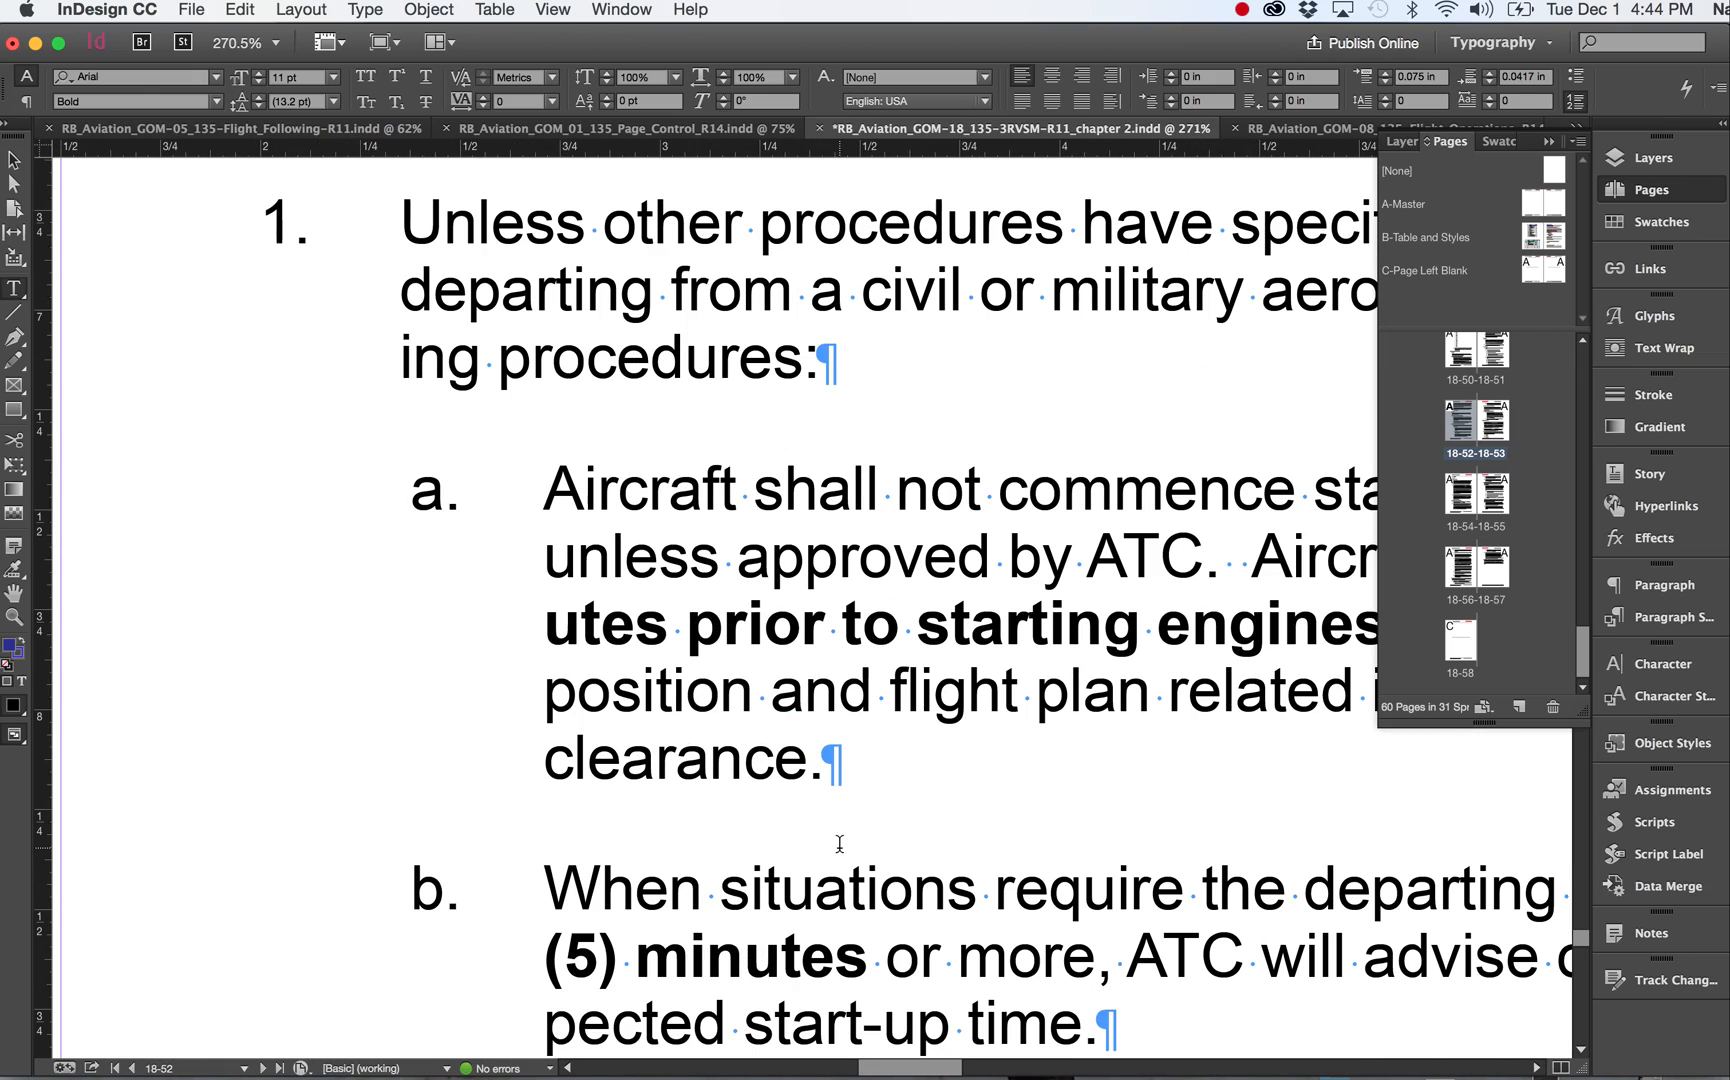
pyautogui.scroll(-15, 839, 844)
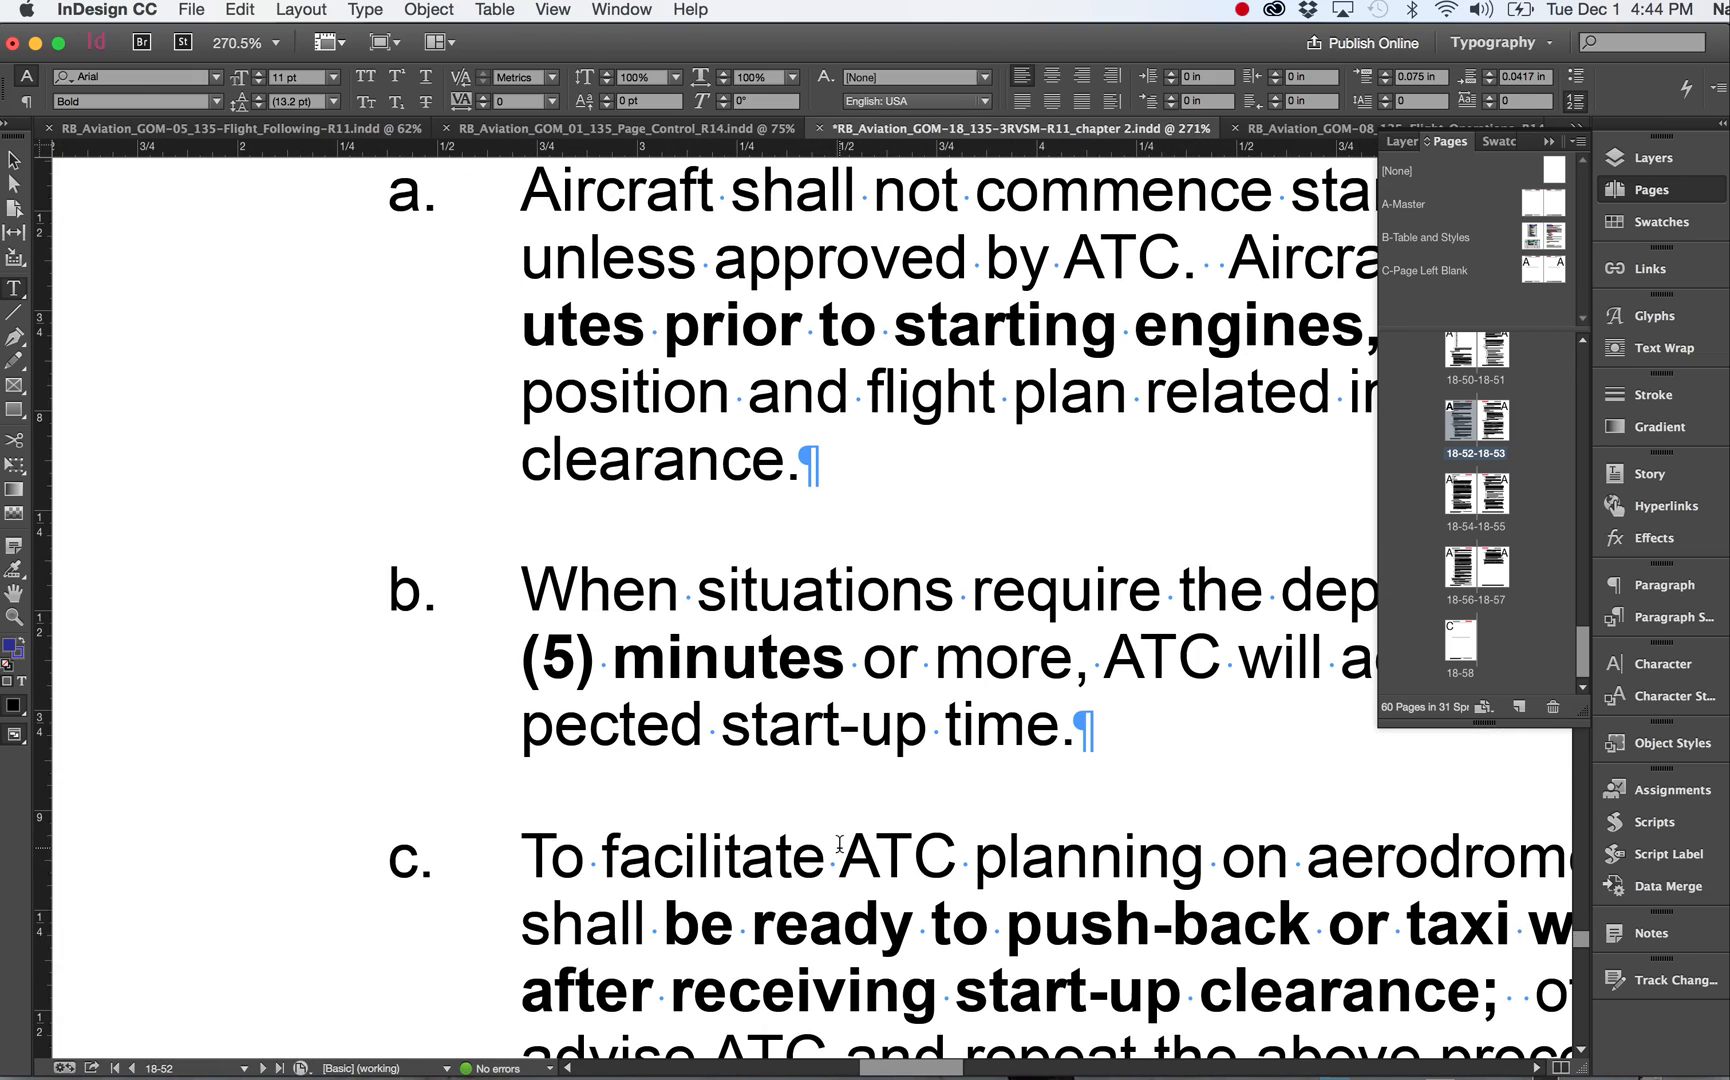
pyautogui.scroll(5, 839, 844)
pyautogui.hscroll(-5, 839, 844)
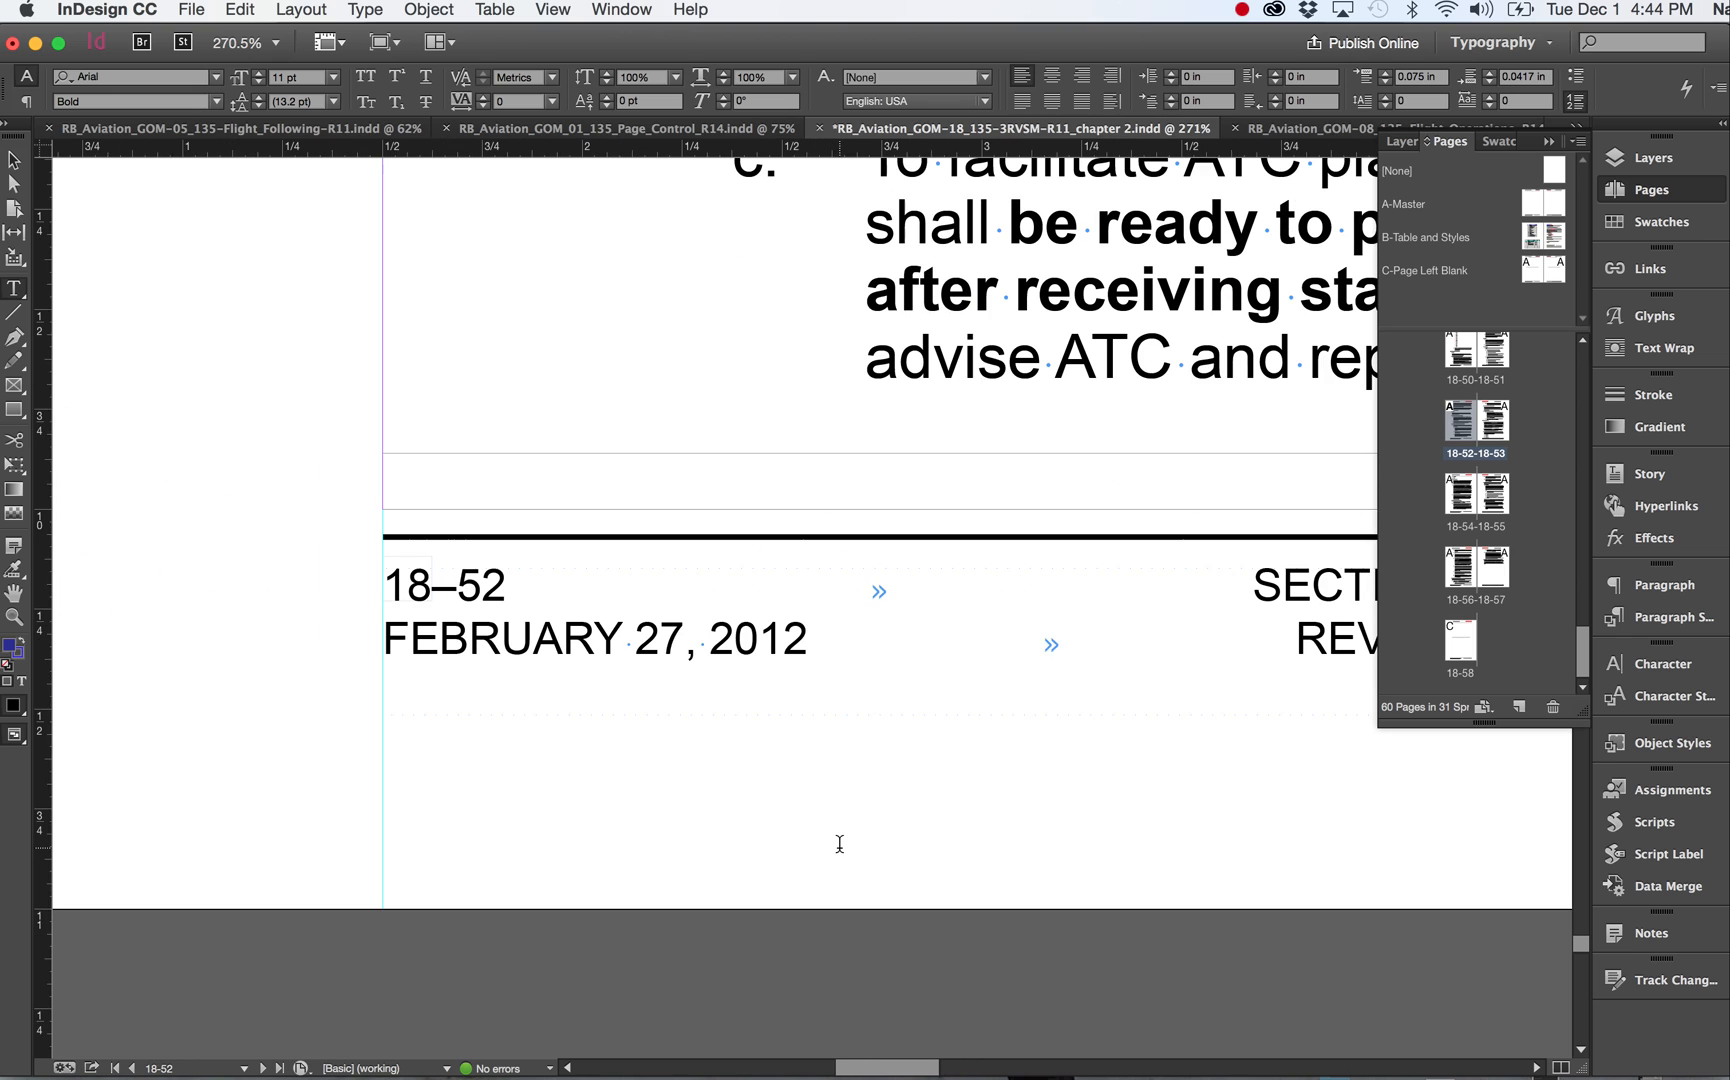
pyautogui.hscroll(8, 839, 844)
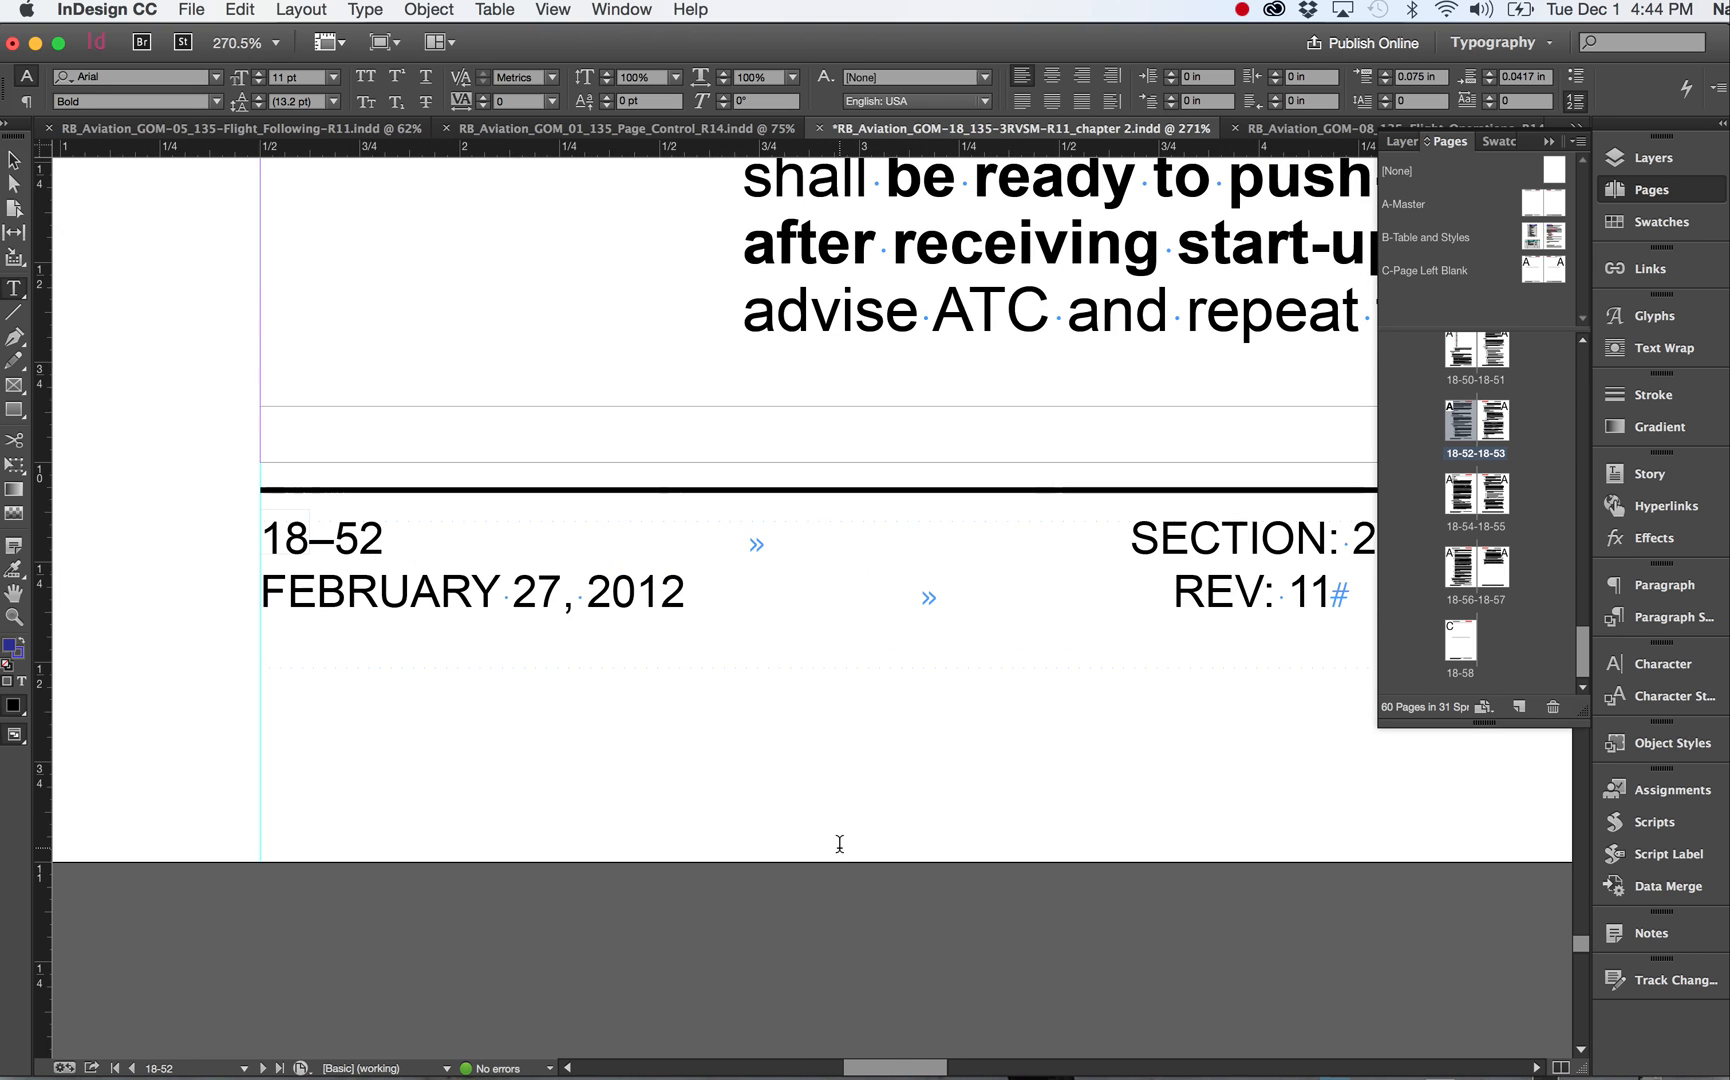
pyautogui.scroll(2, 839, 844)
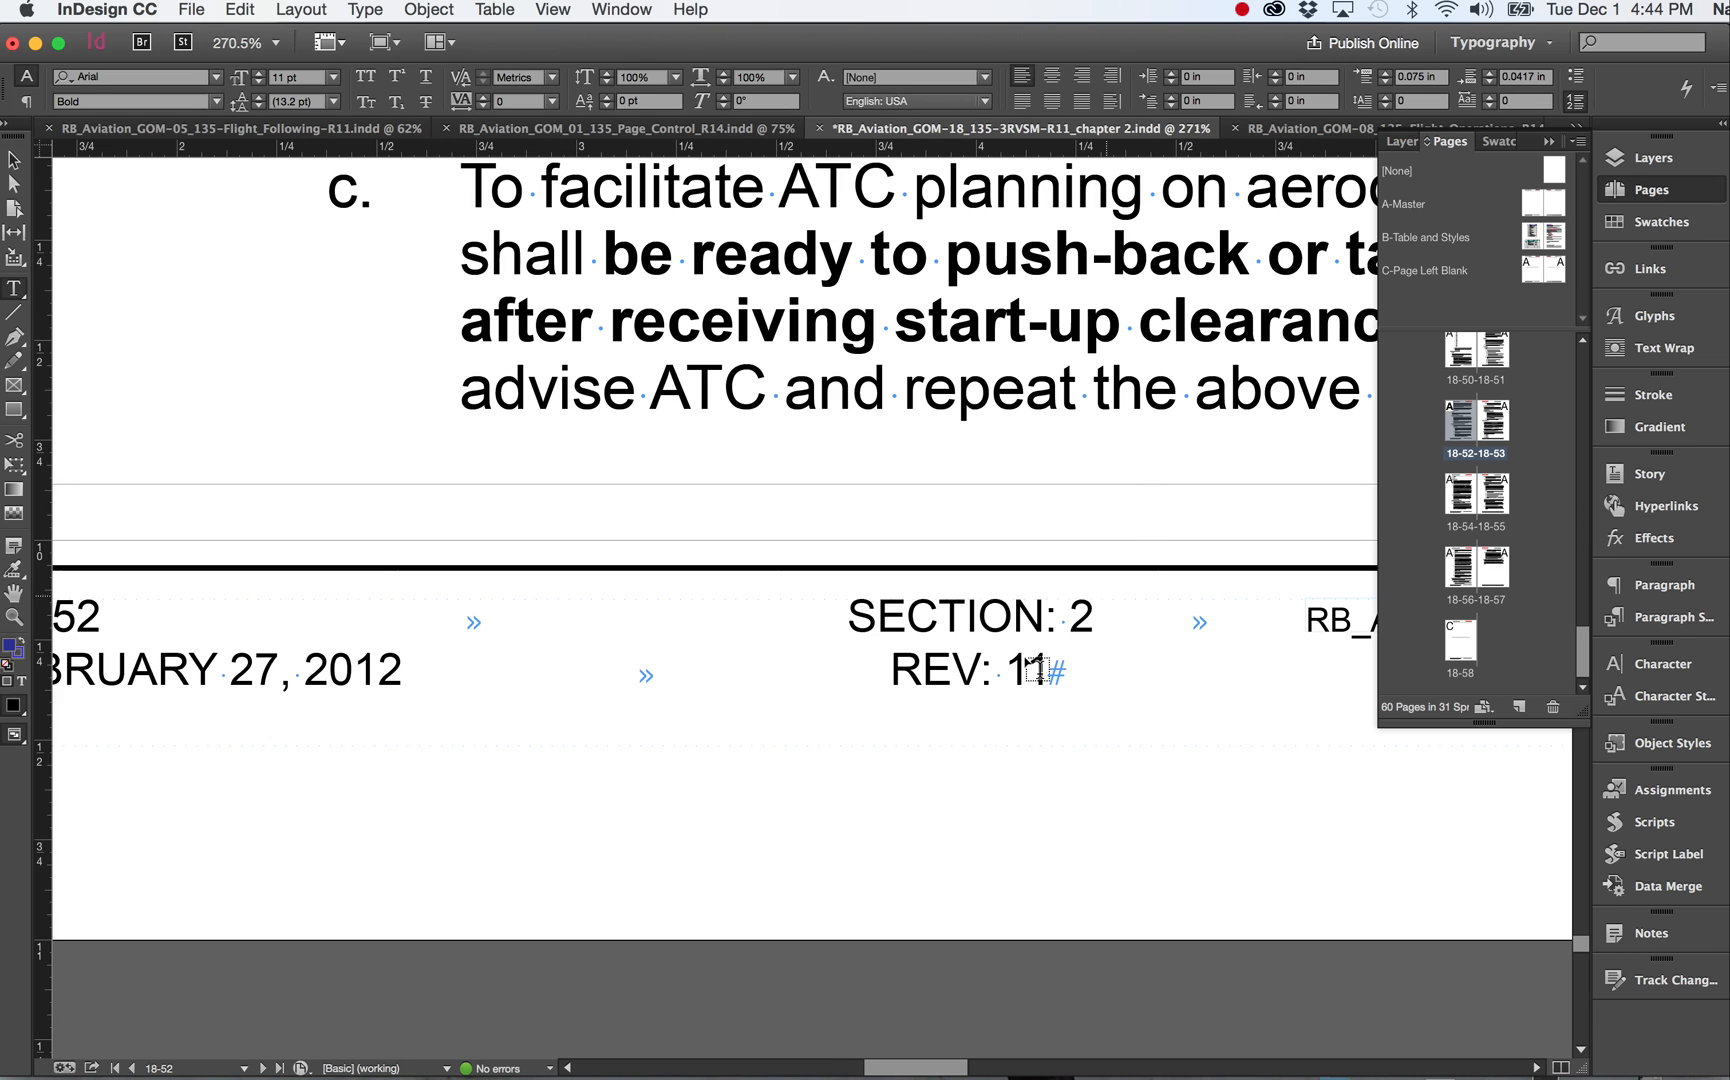
pyautogui.click(919, 604)
pyautogui.moveTo(919, 604); pyautogui.dragTo(625, 903)
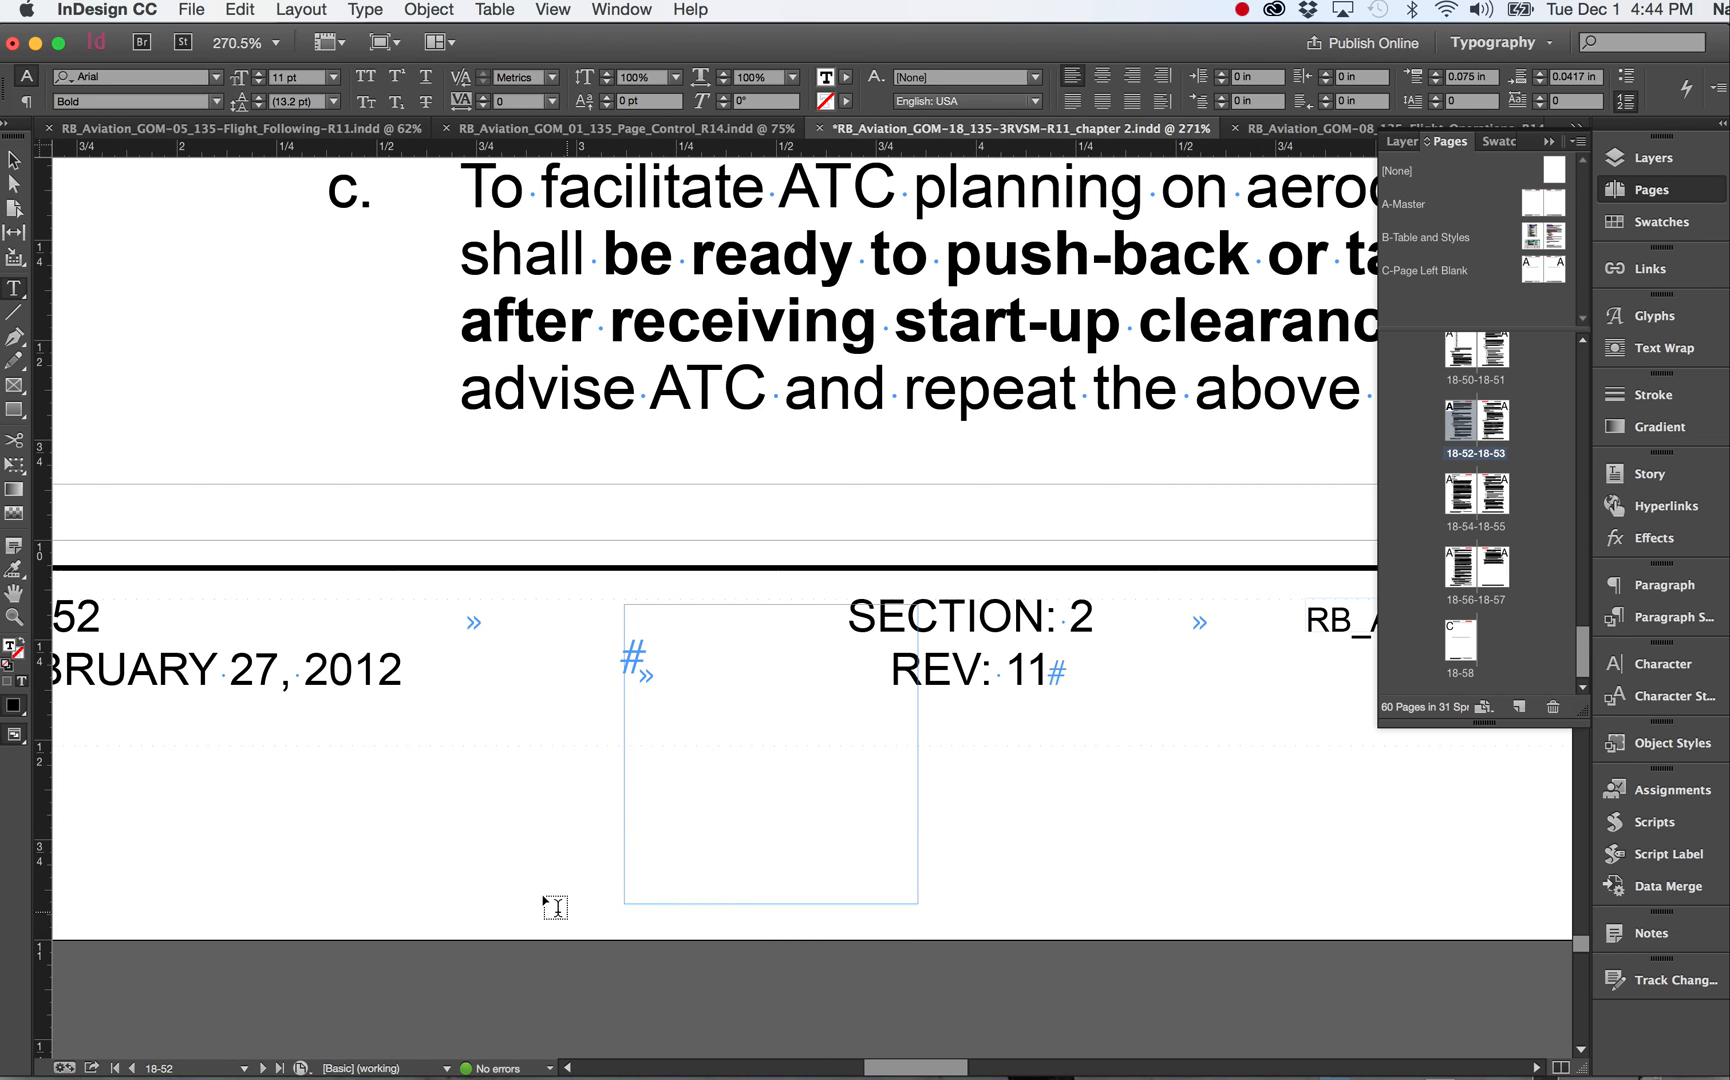
pyautogui.click(402, 805)
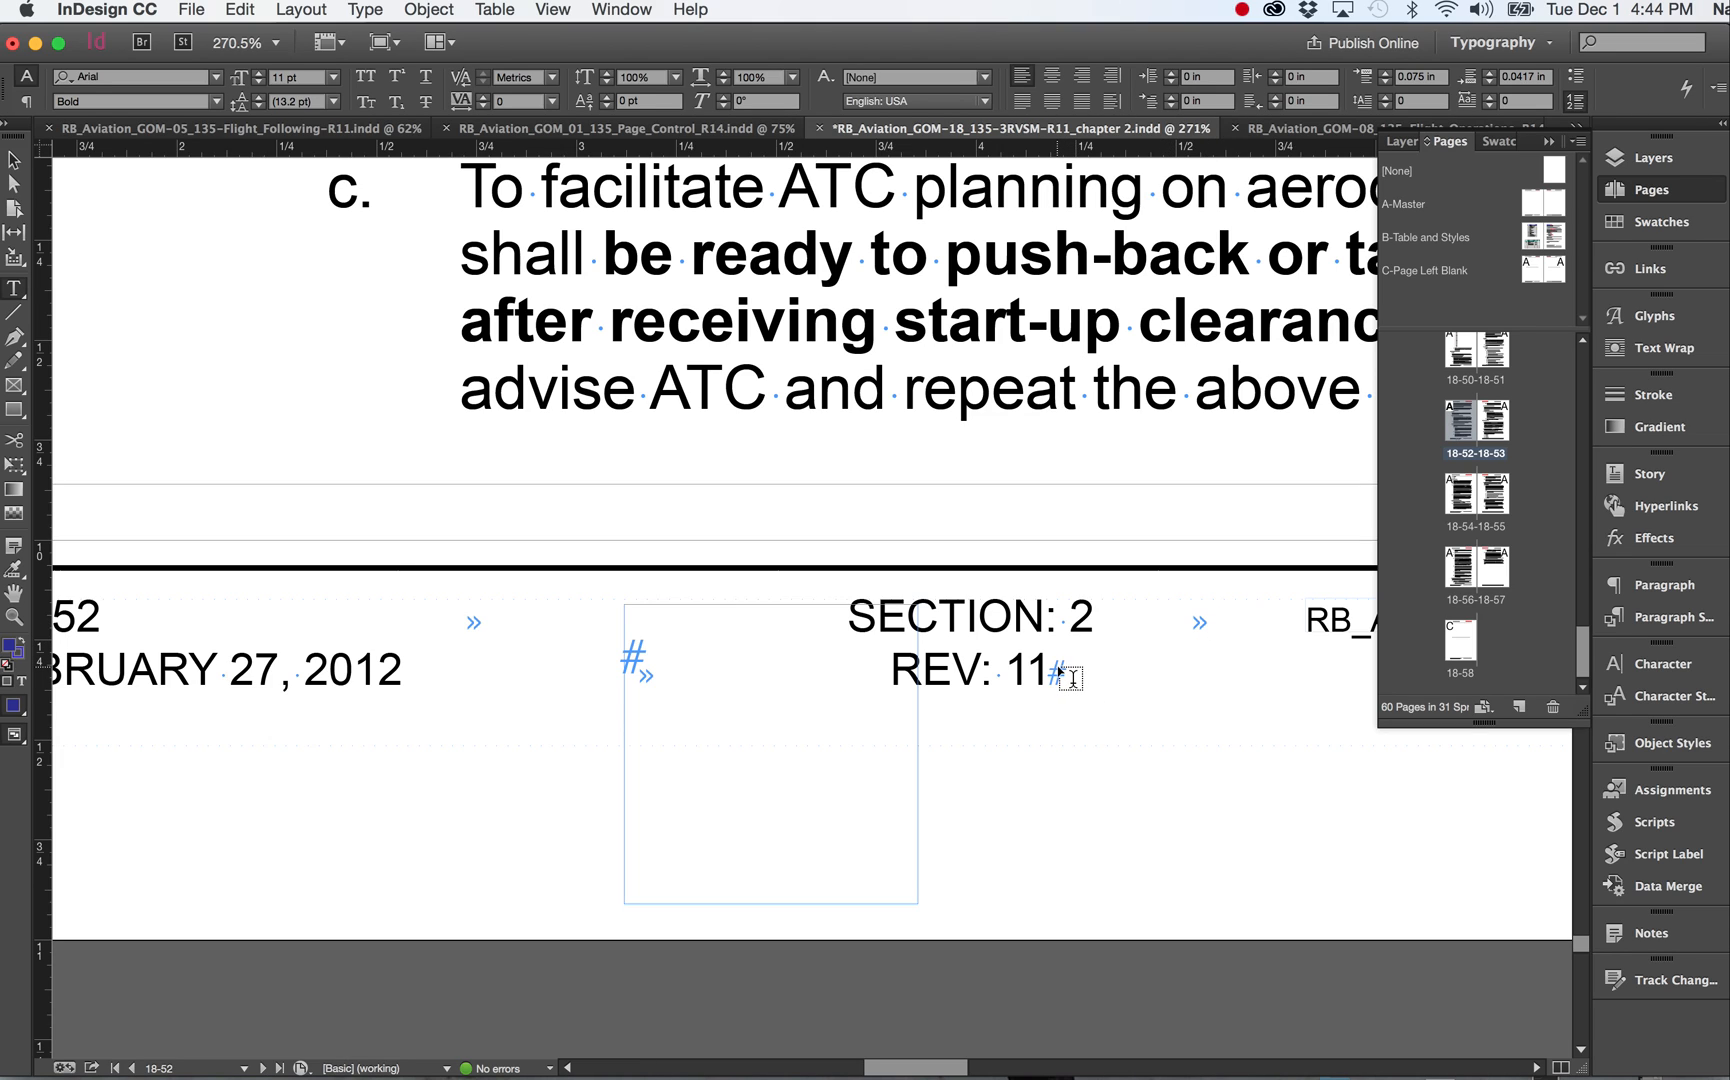
pyautogui.click(14, 159)
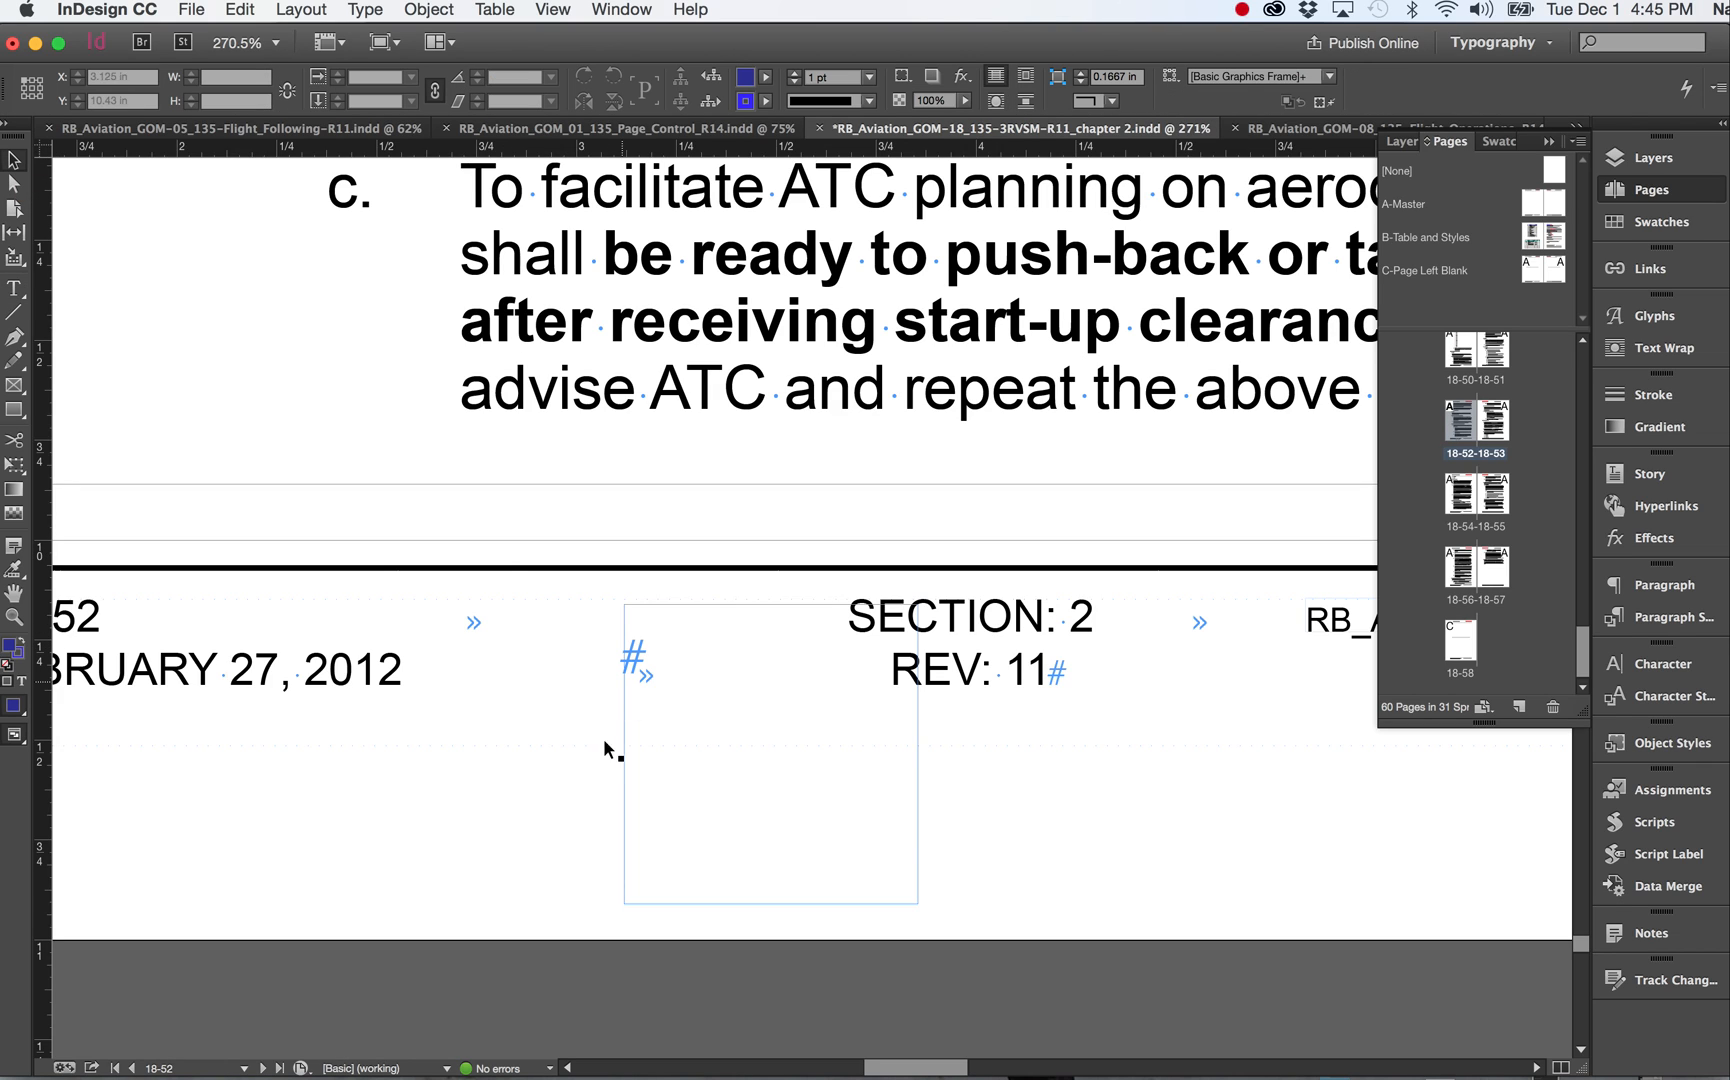
pyautogui.click(637, 664)
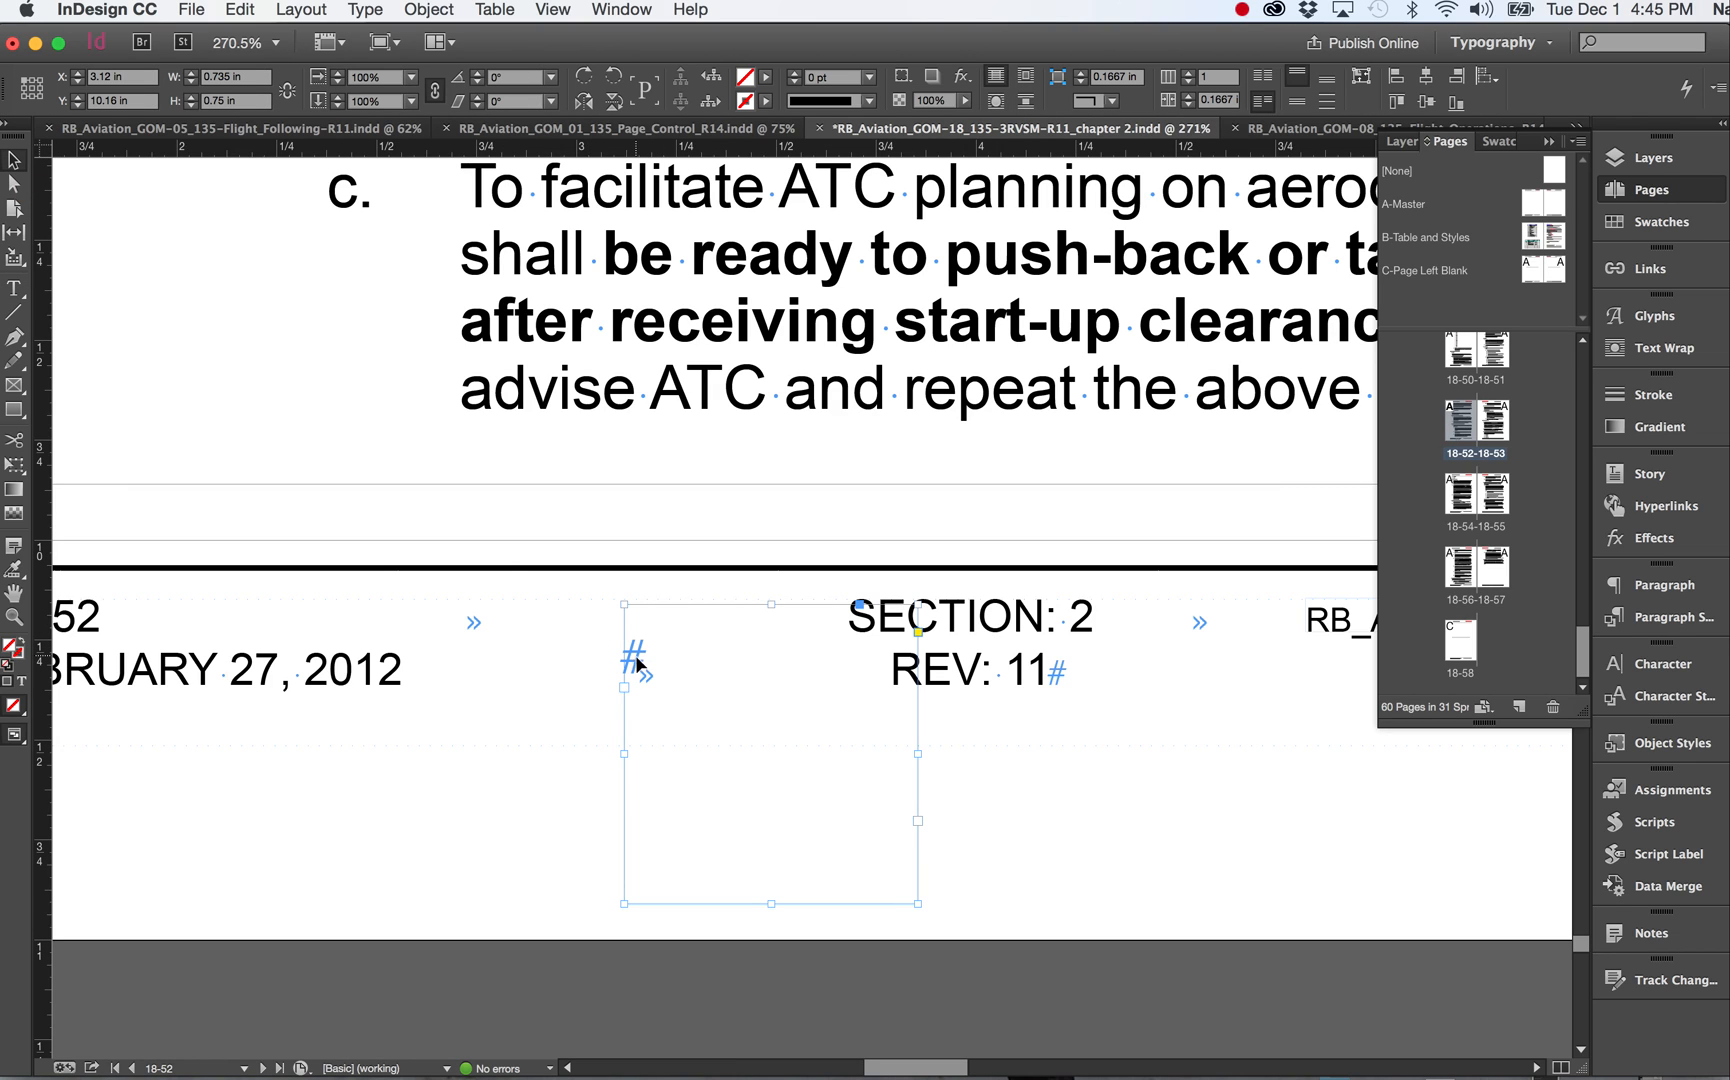
pyautogui.press('Delete')
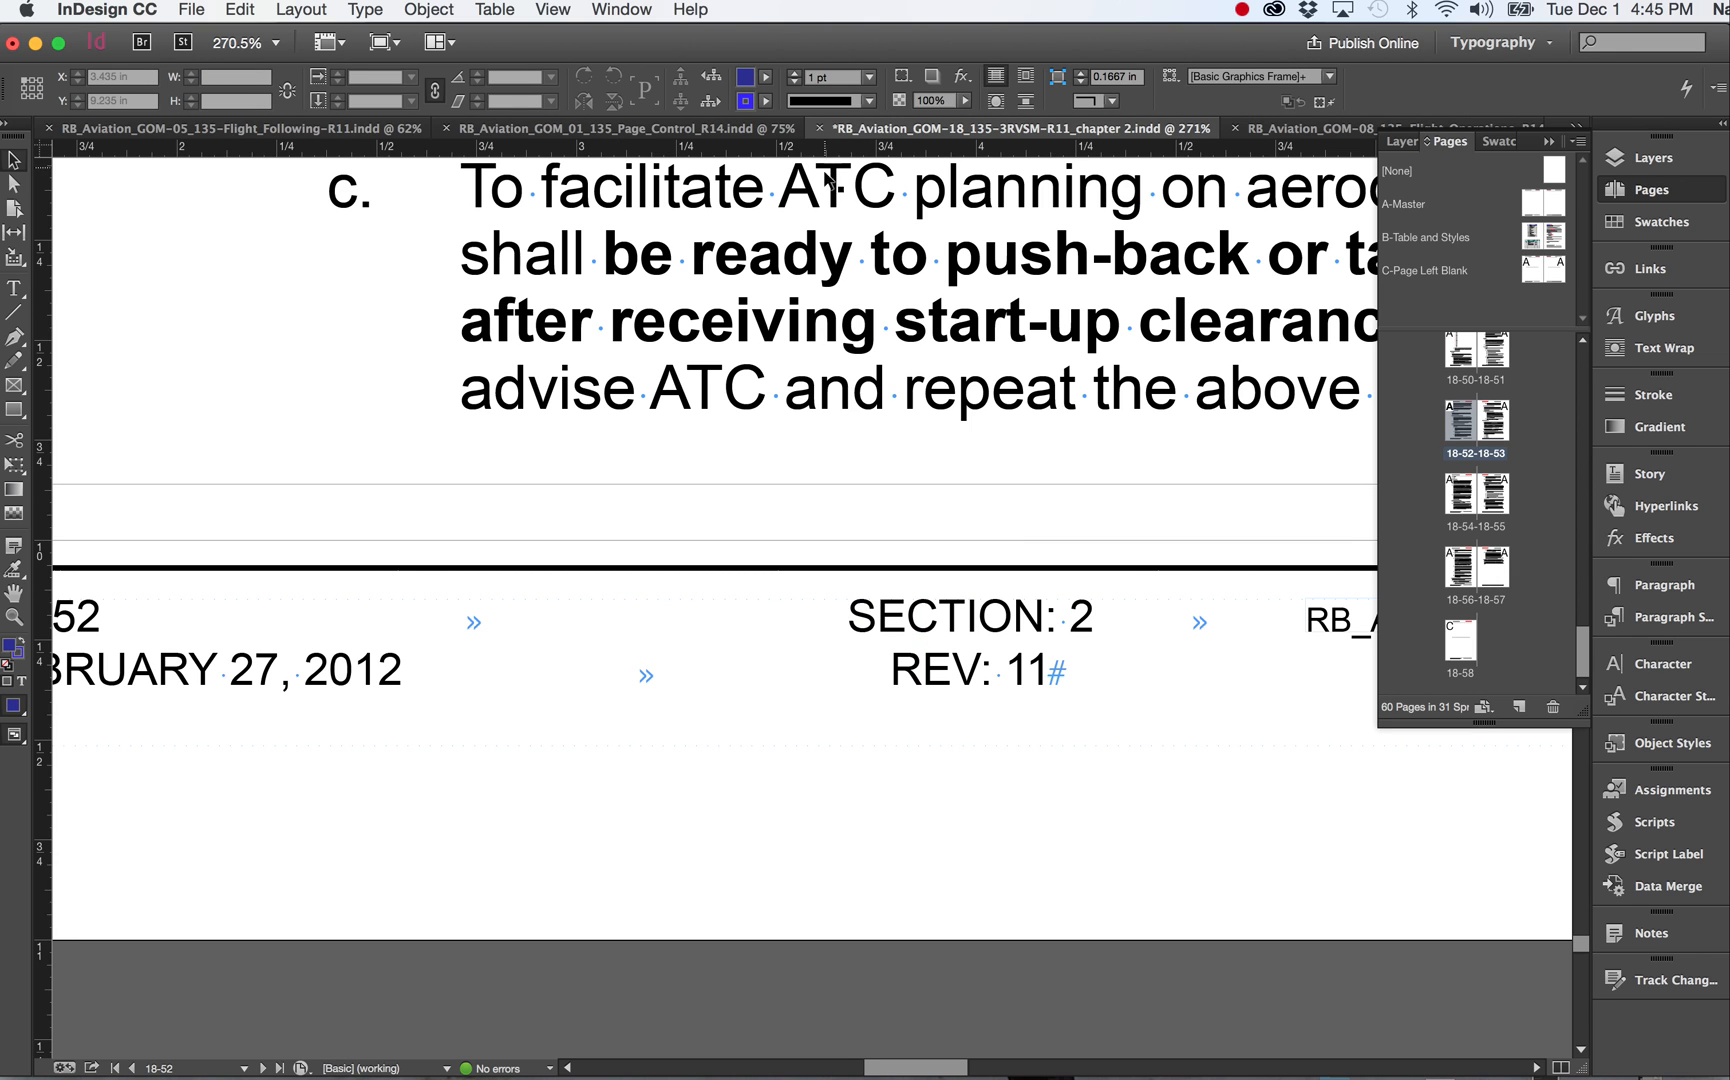
pyautogui.scroll(10, 855, 292)
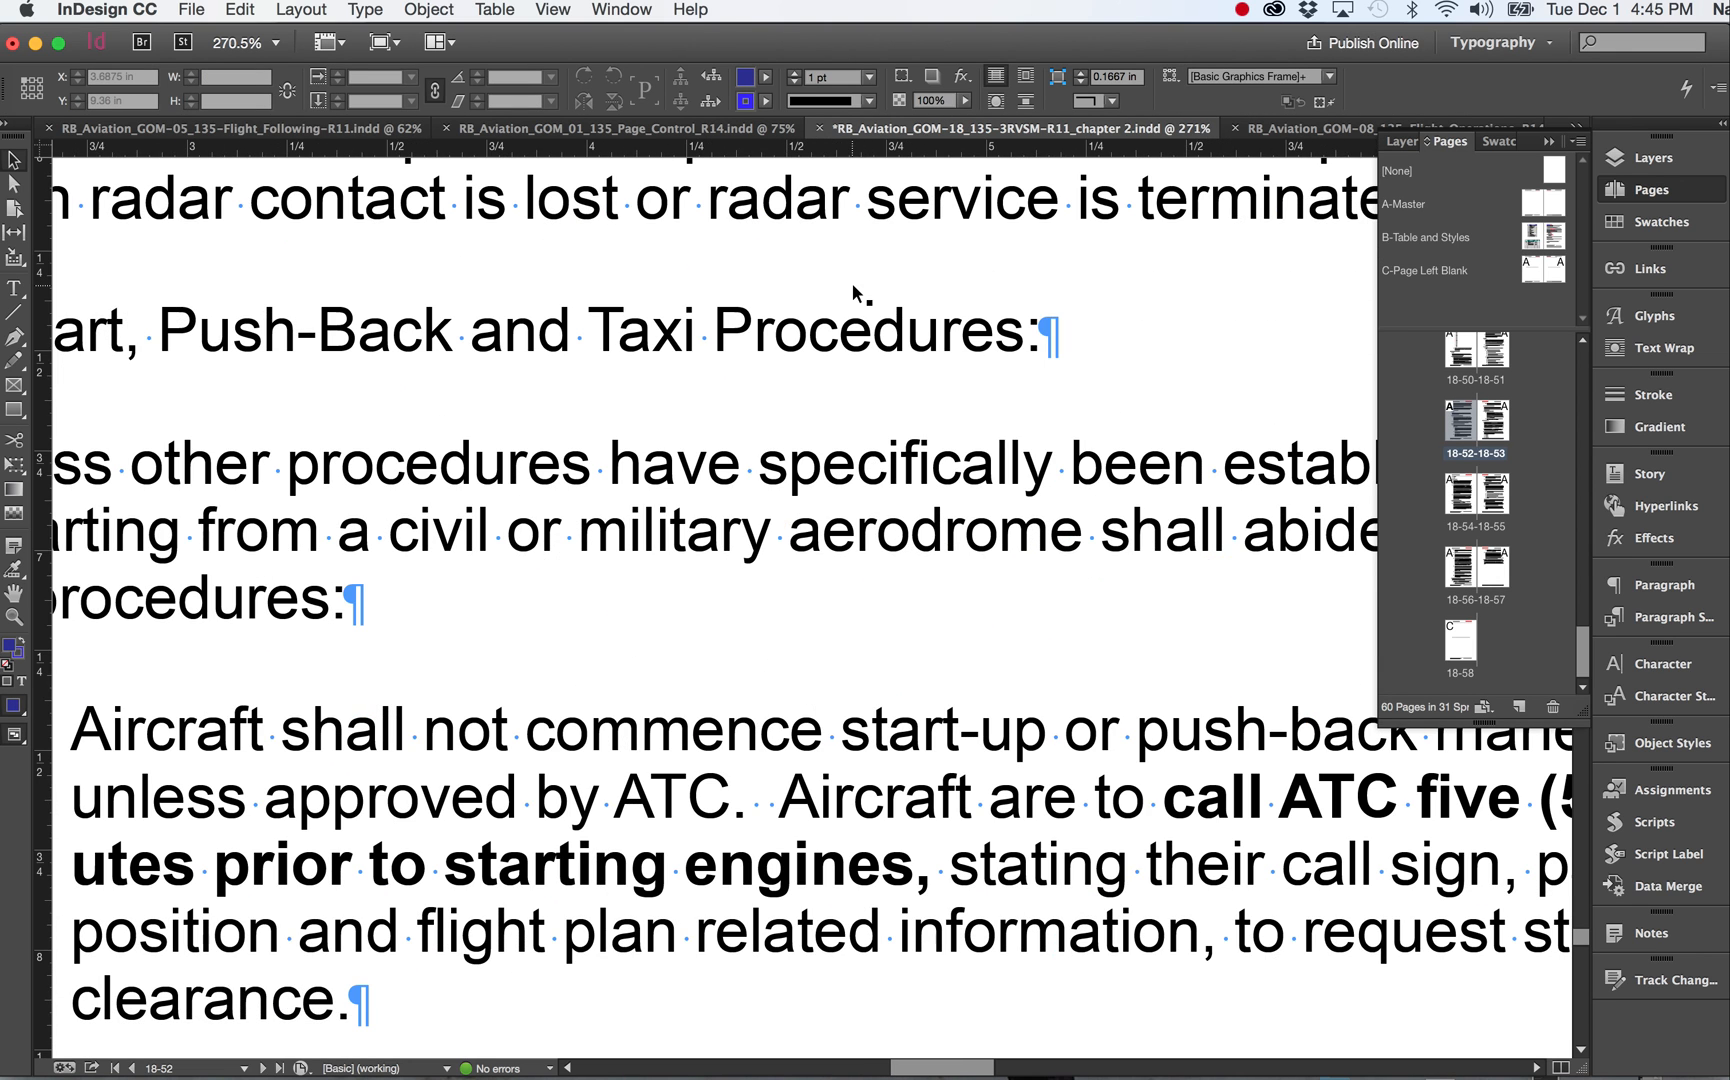
pyautogui.scroll(-10, 853, 288)
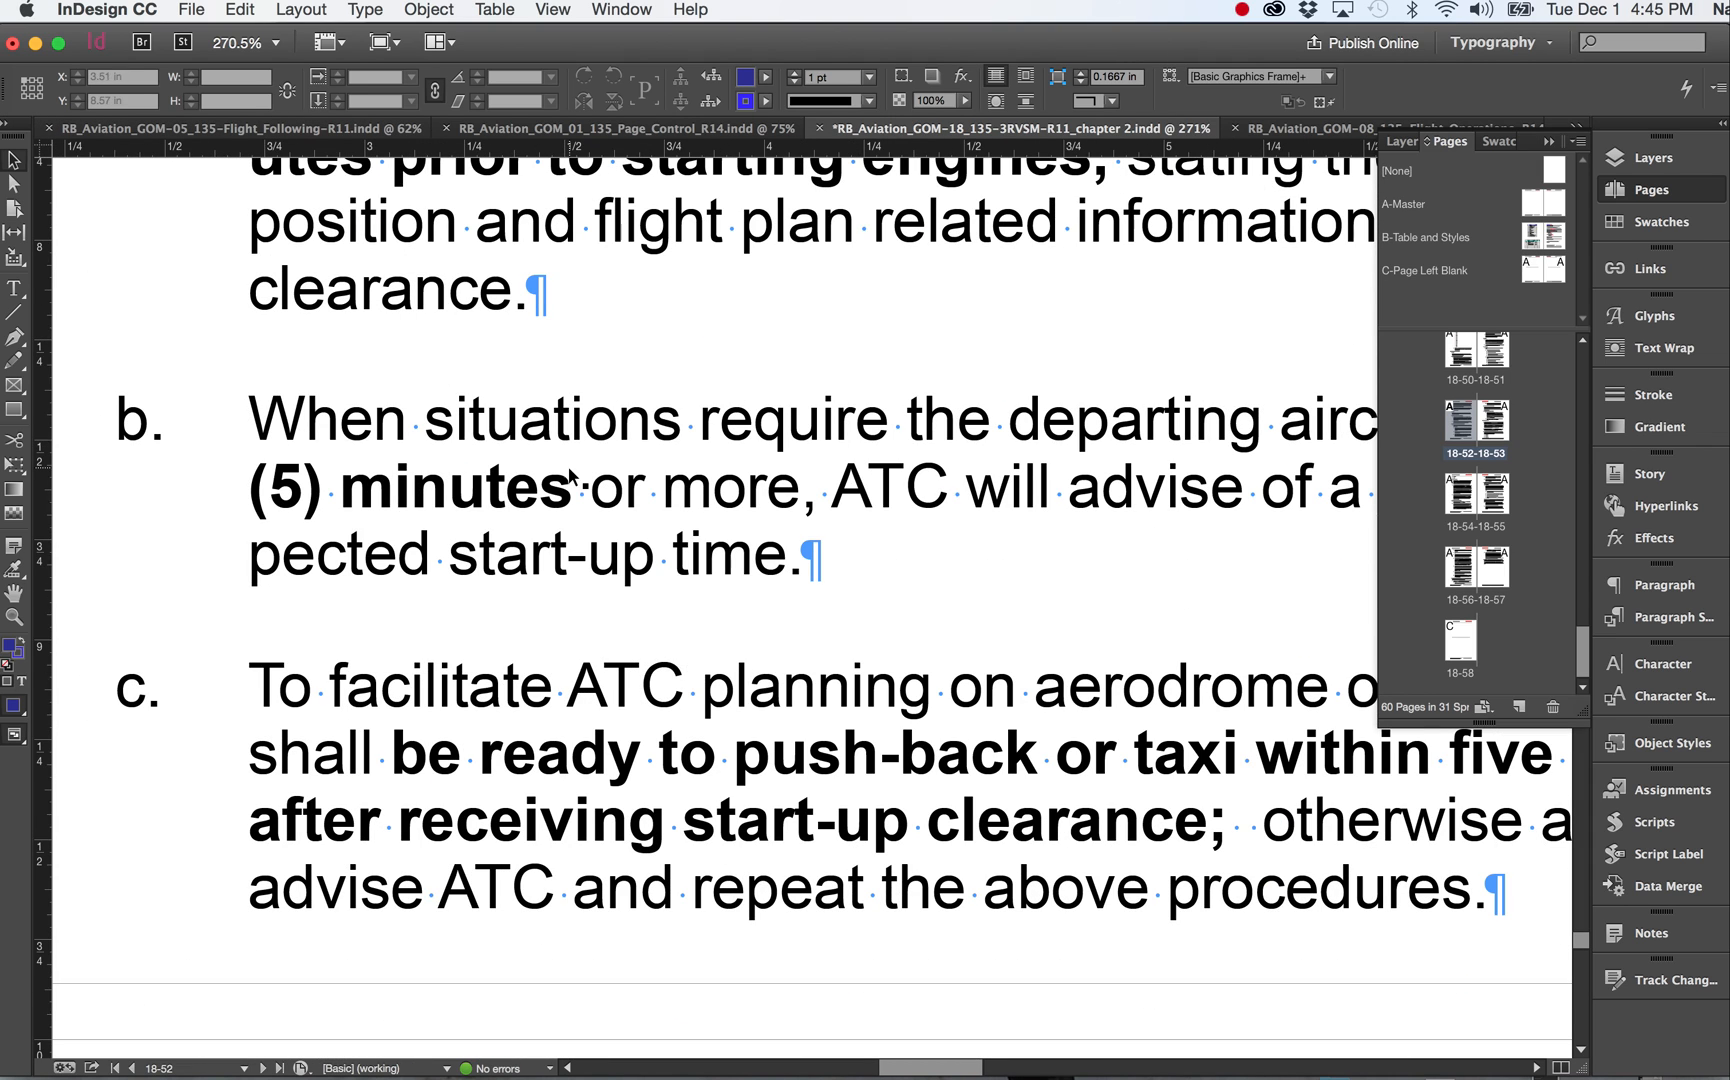